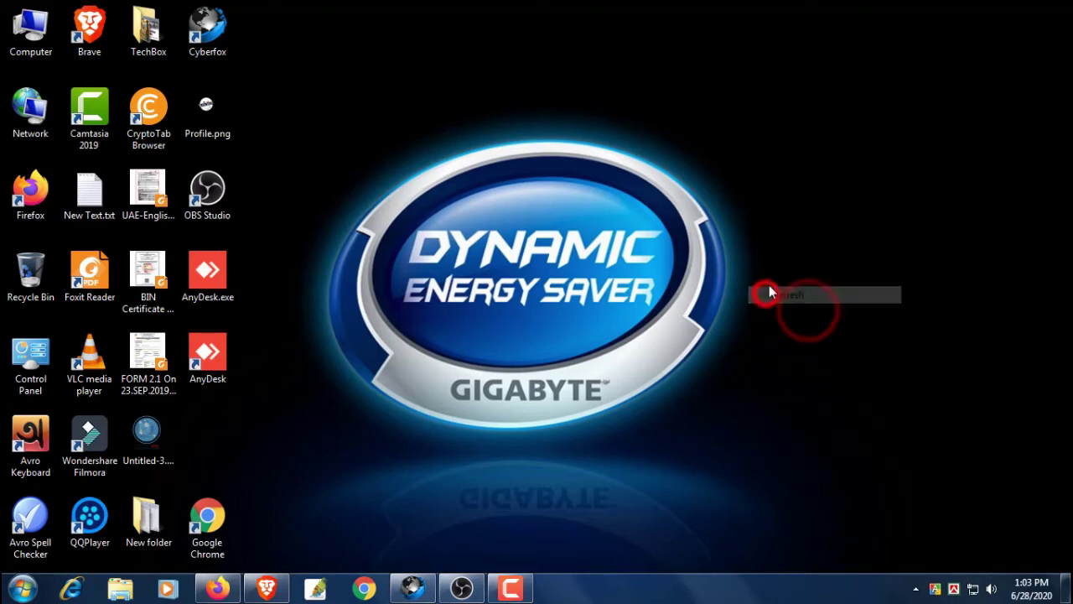
# Refresh the desktop repeatedly from its right-click menu
pyautogui.rightClick(746, 249)
pyautogui.click(768, 296)
pyautogui.rightClick(763, 259)
pyautogui.click(784, 303)
pyautogui.rightClick(763, 228)
pyautogui.click(785, 278)
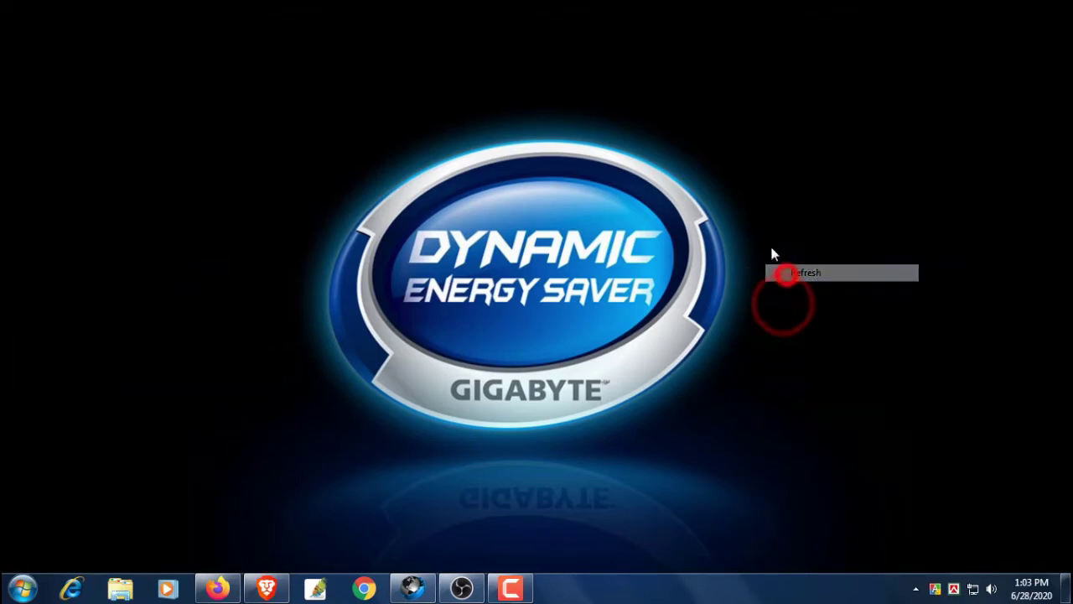
pyautogui.rightClick(760, 240)
pyautogui.click(786, 285)
pyautogui.rightClick(764, 229)
pyautogui.click(784, 277)
pyautogui.rightClick(760, 249)
pyautogui.click(780, 293)
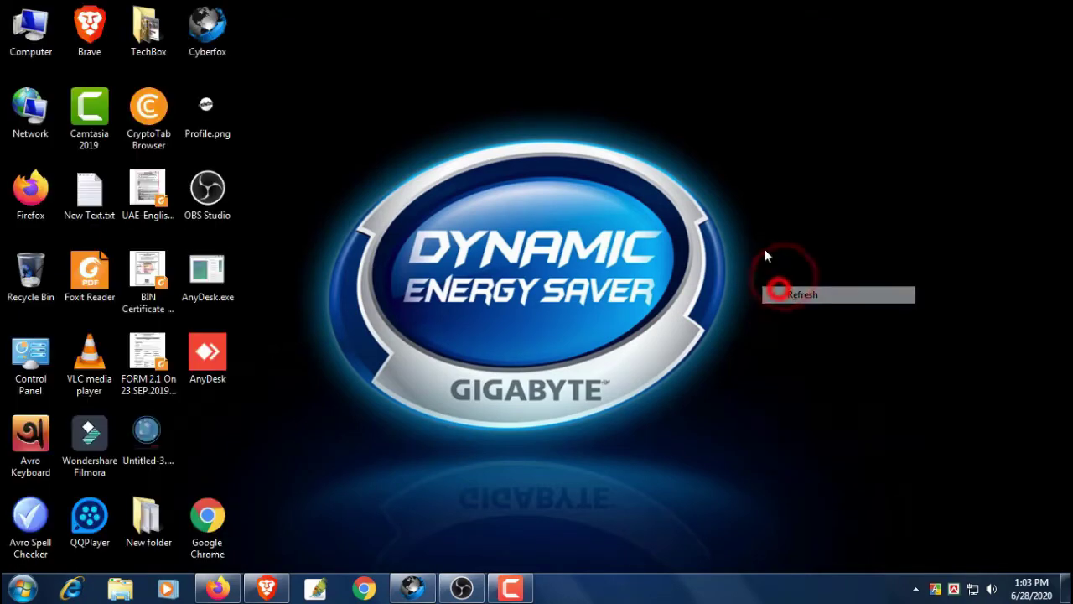
pyautogui.rightClick(761, 246)
pyautogui.click(772, 294)
pyautogui.rightClick(757, 244)
pyautogui.click(770, 291)
pyautogui.rightClick(749, 226)
pyautogui.click(764, 270)
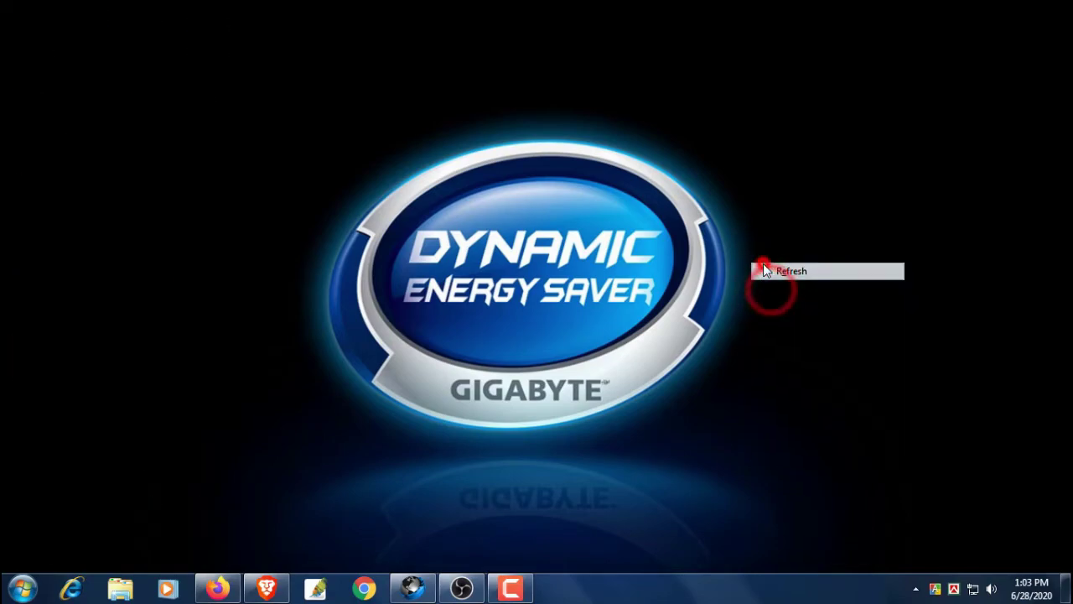
pyautogui.rightClick(741, 228)
pyautogui.click(771, 274)
pyautogui.rightClick(777, 231)
pyautogui.click(790, 278)
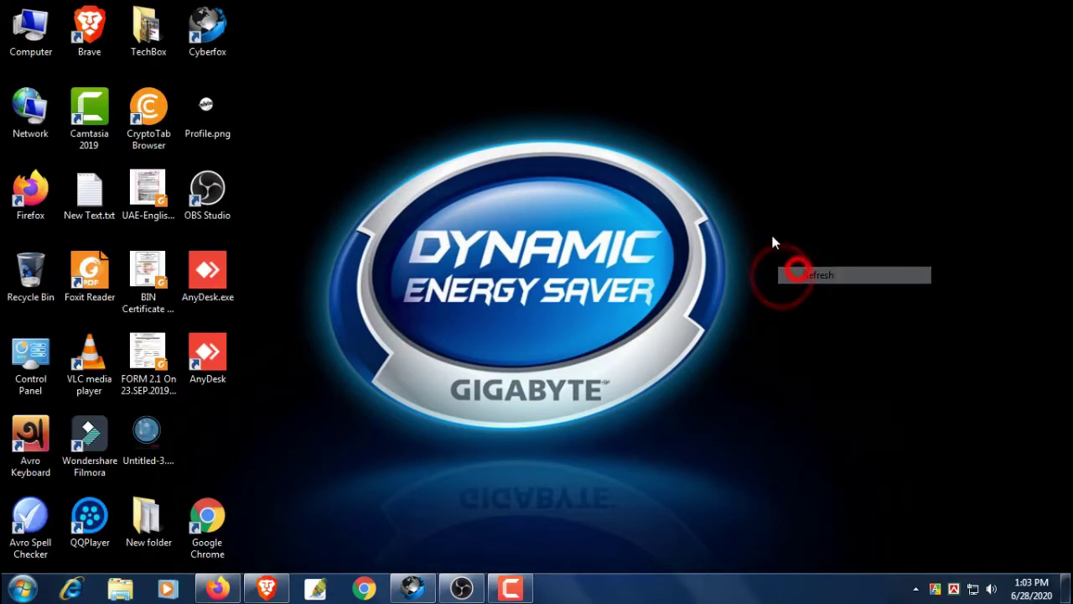
pyautogui.rightClick(761, 212)
pyautogui.click(780, 255)
pyautogui.rightClick(744, 194)
pyautogui.click(770, 244)
pyautogui.rightClick(740, 193)
pyautogui.click(764, 241)
pyautogui.rightClick(733, 185)
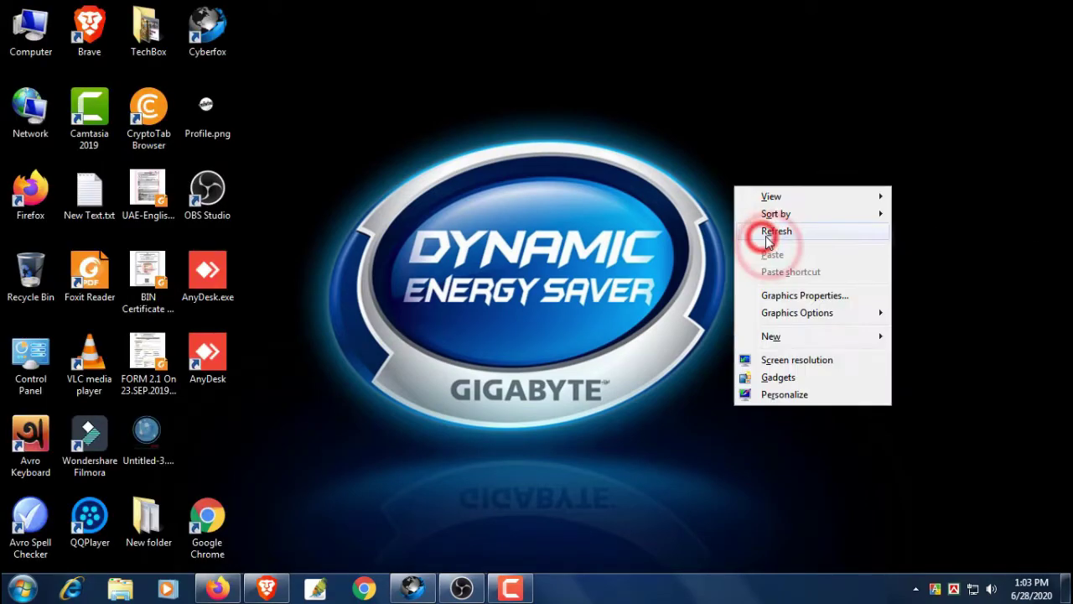
pyautogui.click(759, 230)
pyautogui.rightClick(729, 175)
pyautogui.click(759, 220)
pyautogui.rightClick(759, 174)
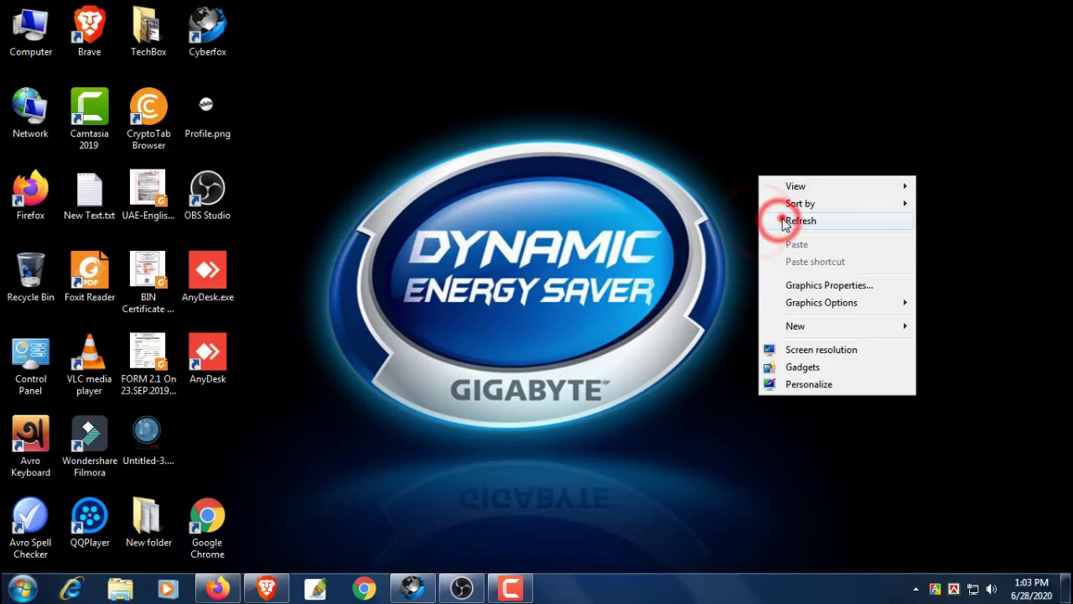
pyautogui.click(779, 219)
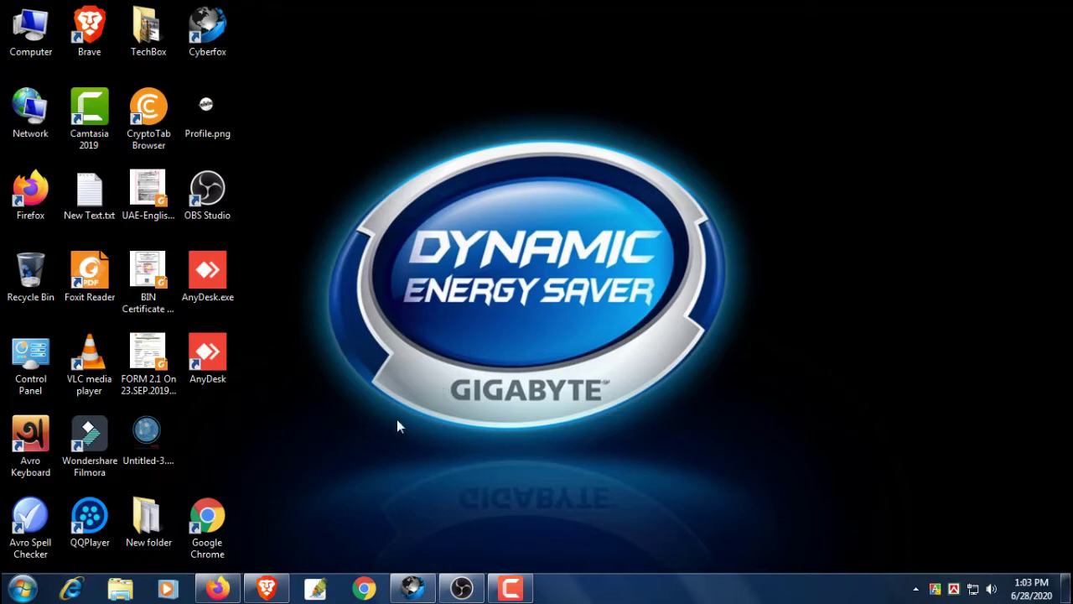
pyautogui.rightClick(315, 324)
pyautogui.click(352, 367)
pyautogui.rightClick(296, 288)
pyautogui.click(341, 335)
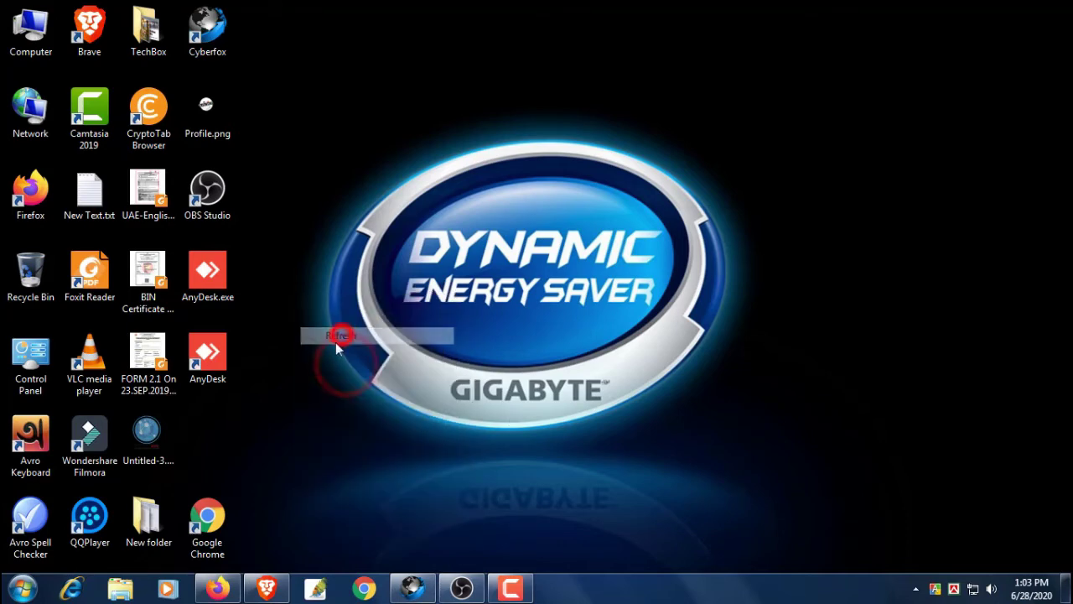
# Back in the browser, reload the Google homepage and search for 'zoom'
pyautogui.hotkey('alt', 'Tab')
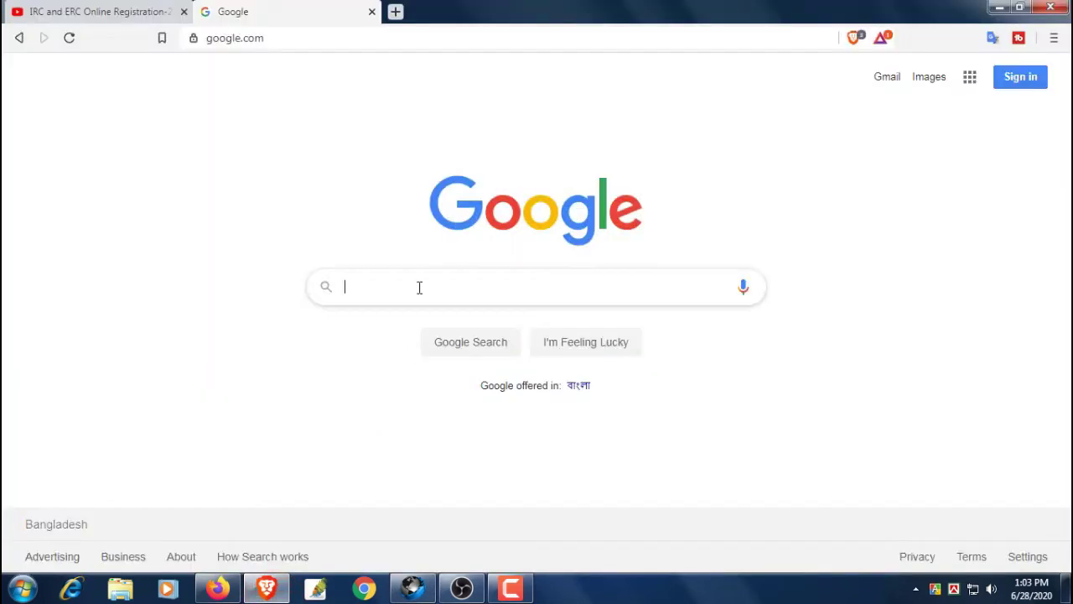
pyautogui.click(419, 288)
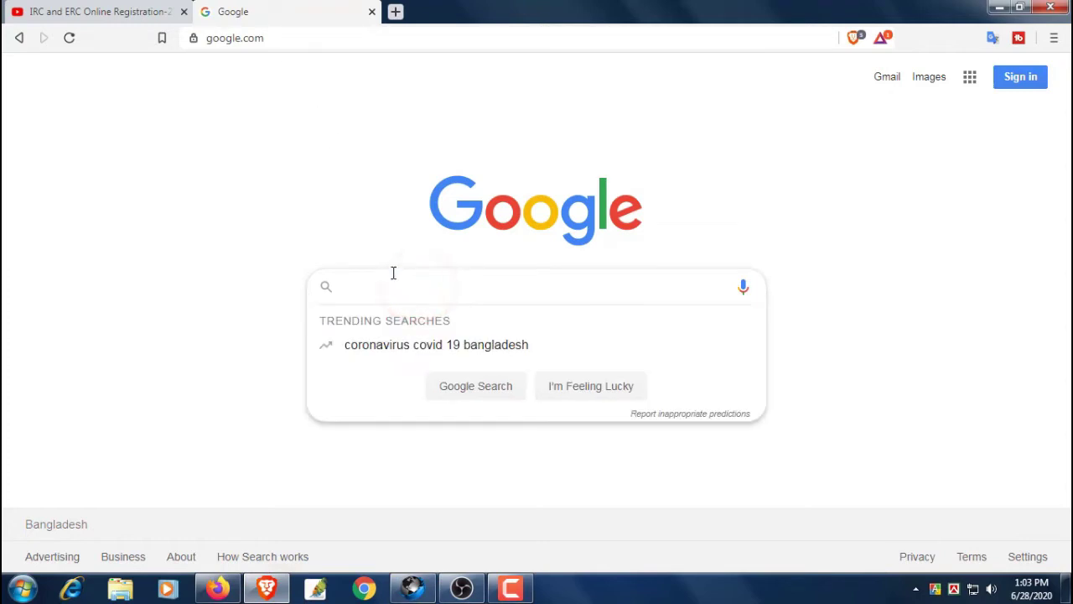
pyautogui.click(259, 27)
pyautogui.press('Return')
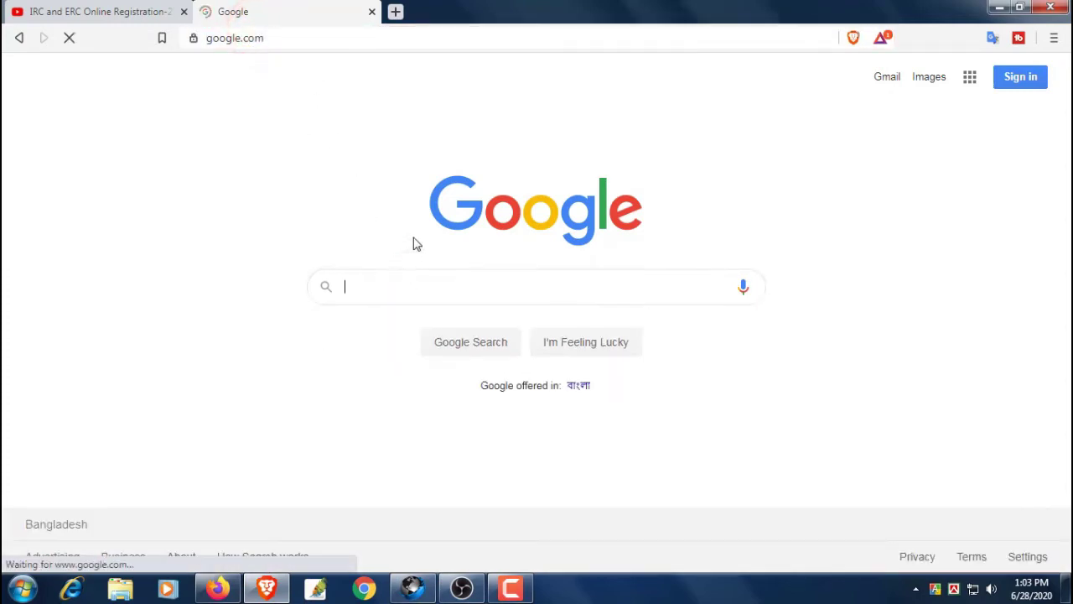
pyautogui.click(426, 285)
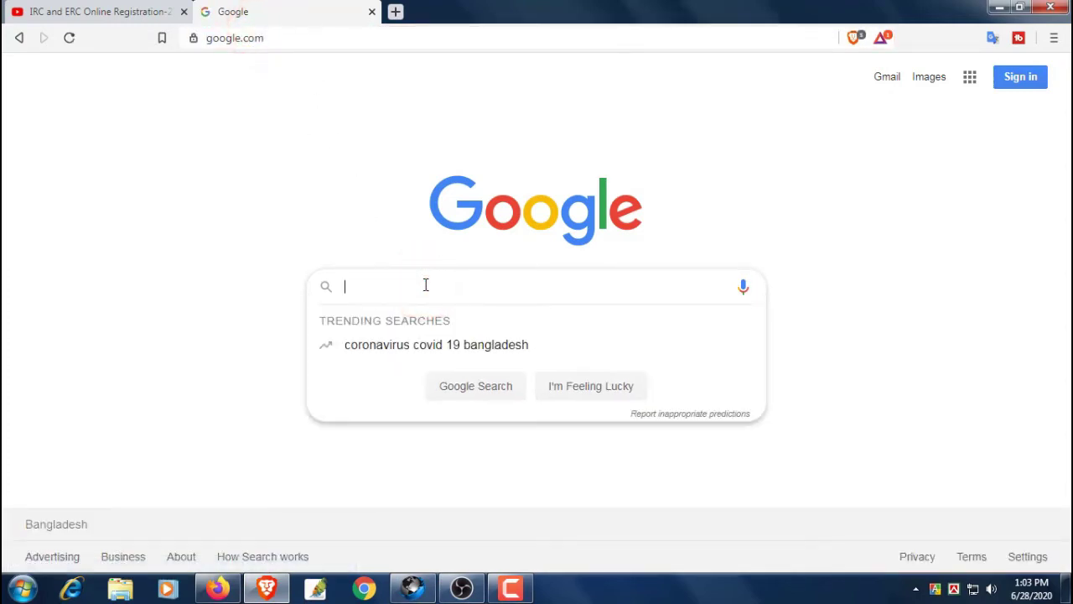
pyautogui.write('zoom')
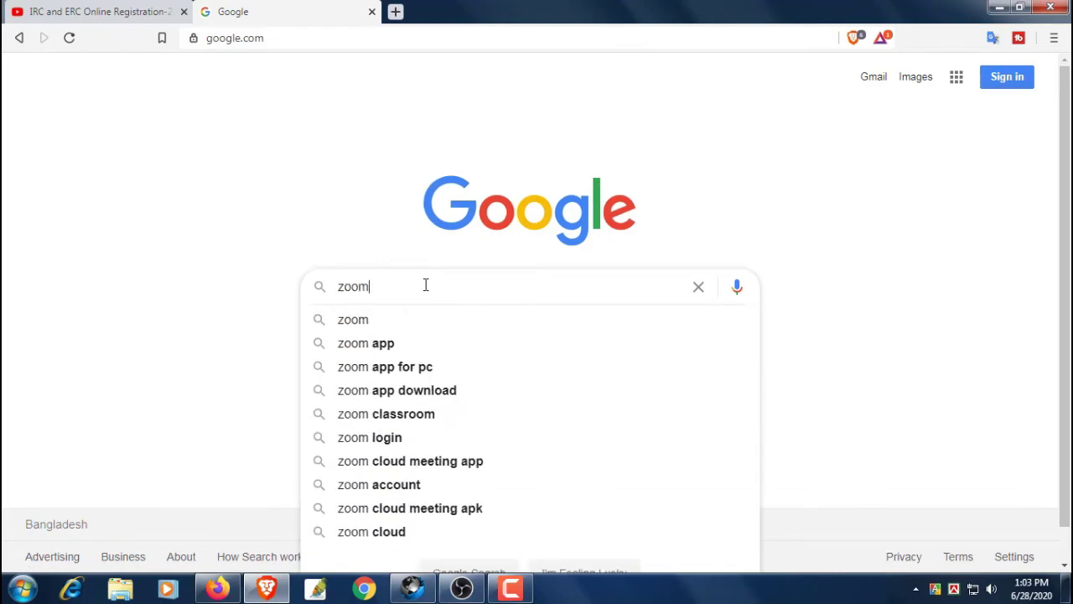
pyautogui.press('Return')
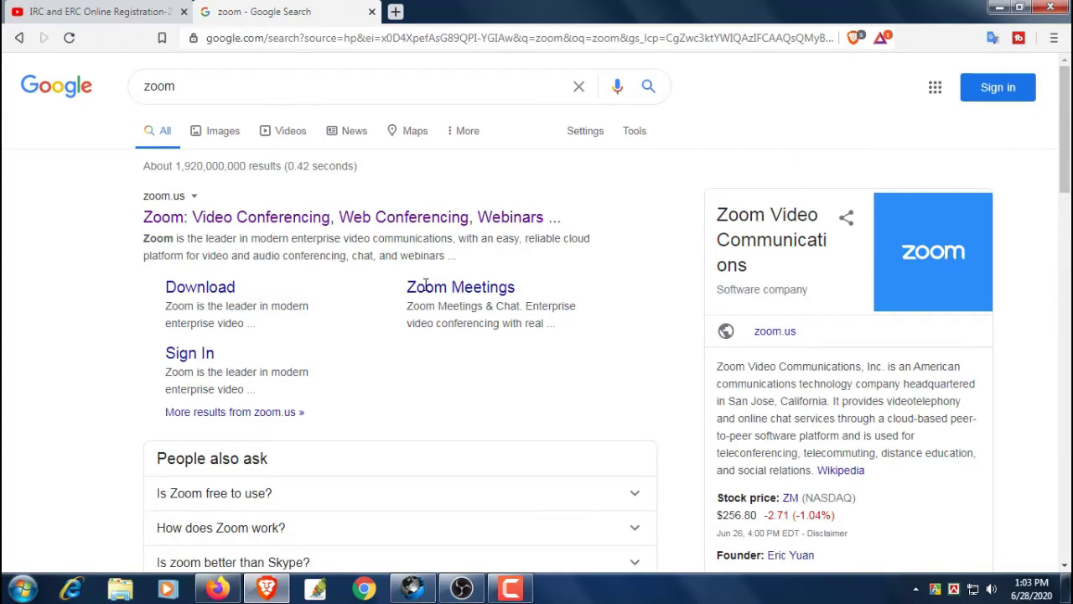
# Open the official zoom.us result from the Google results
pyautogui.scroll(-4, 693, 364)
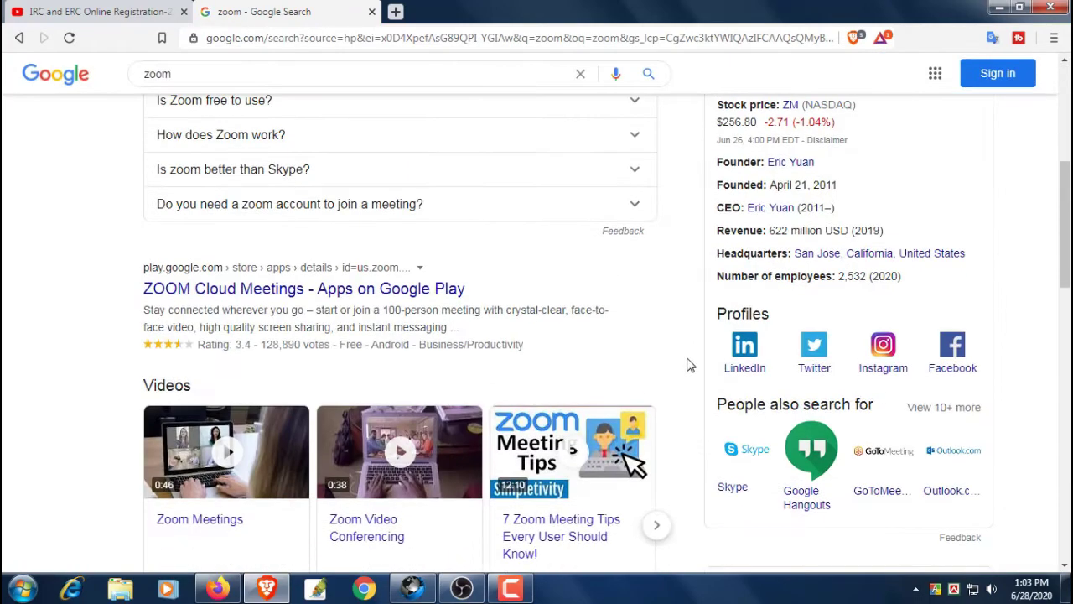
pyautogui.scroll(4, 685, 362)
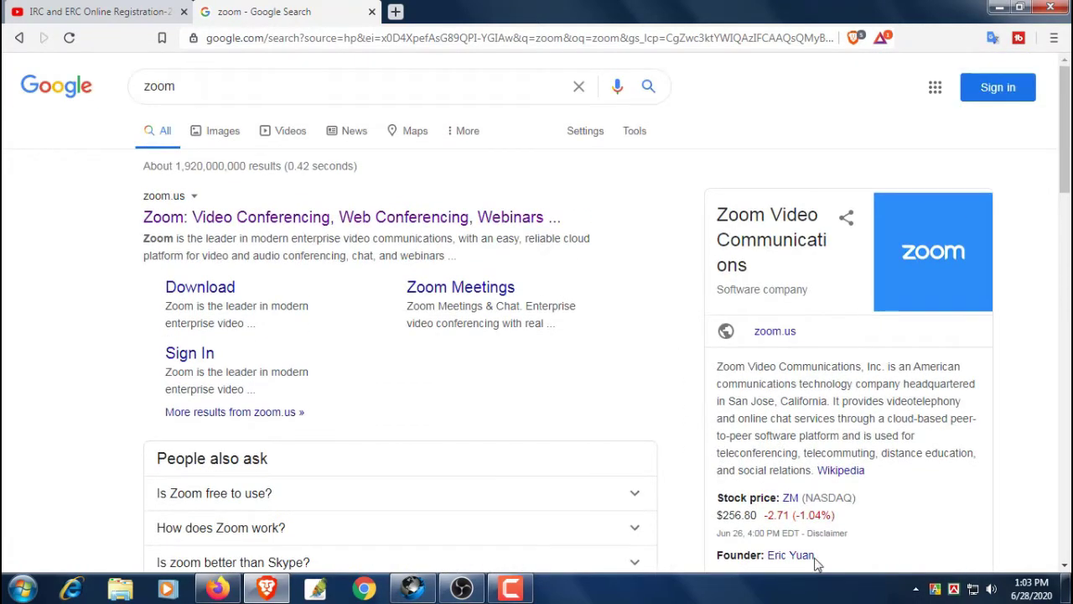
pyautogui.scroll(-2, 643, 407)
pyautogui.scroll(2, 643, 408)
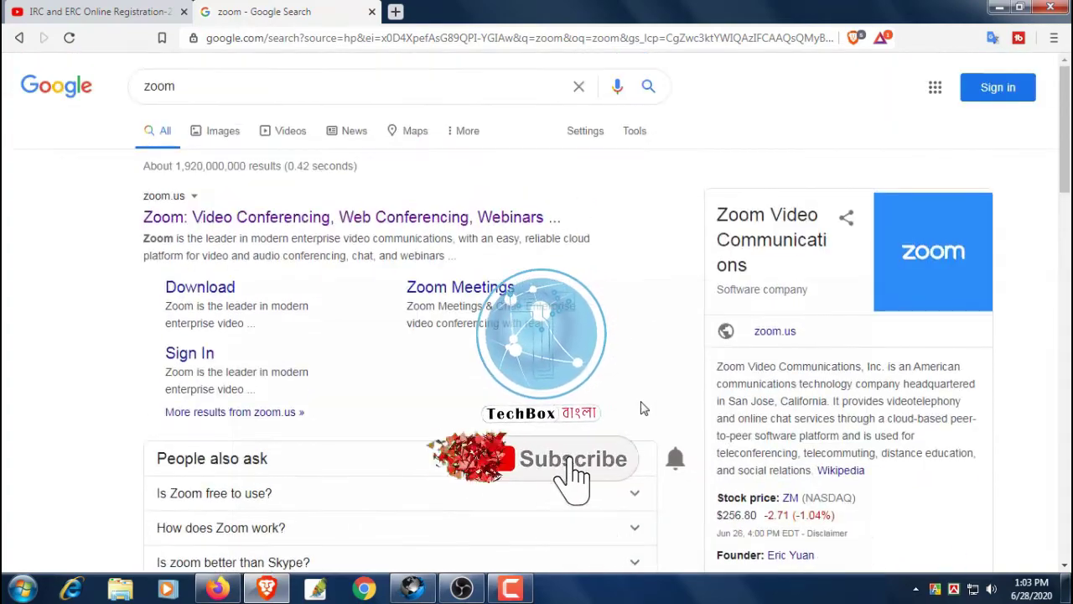
pyautogui.click(222, 219)
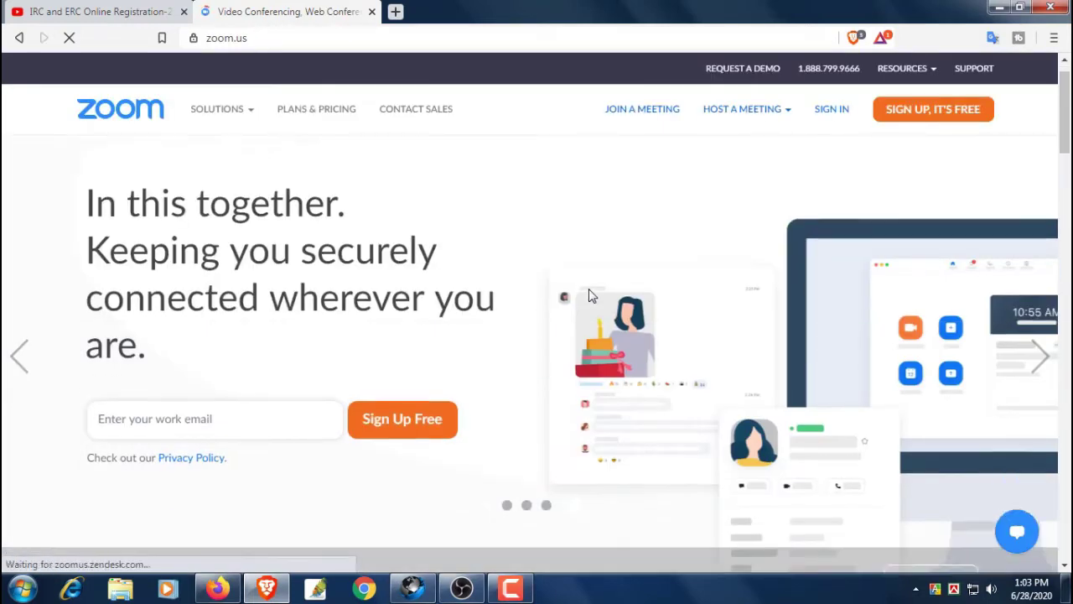
# Start a free account with the 'SIGN UP, IT'S FREE' button on the Zoom homepage
pyautogui.scroll(-2, 590, 295)
pyautogui.scroll(-2, 594, 360)
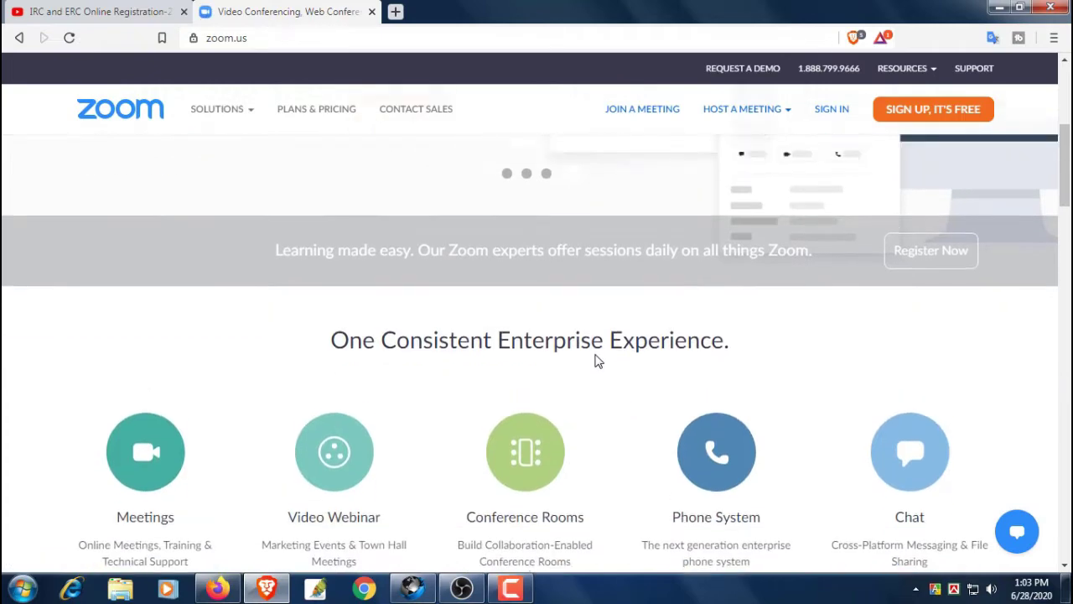
pyautogui.scroll(4, 594, 360)
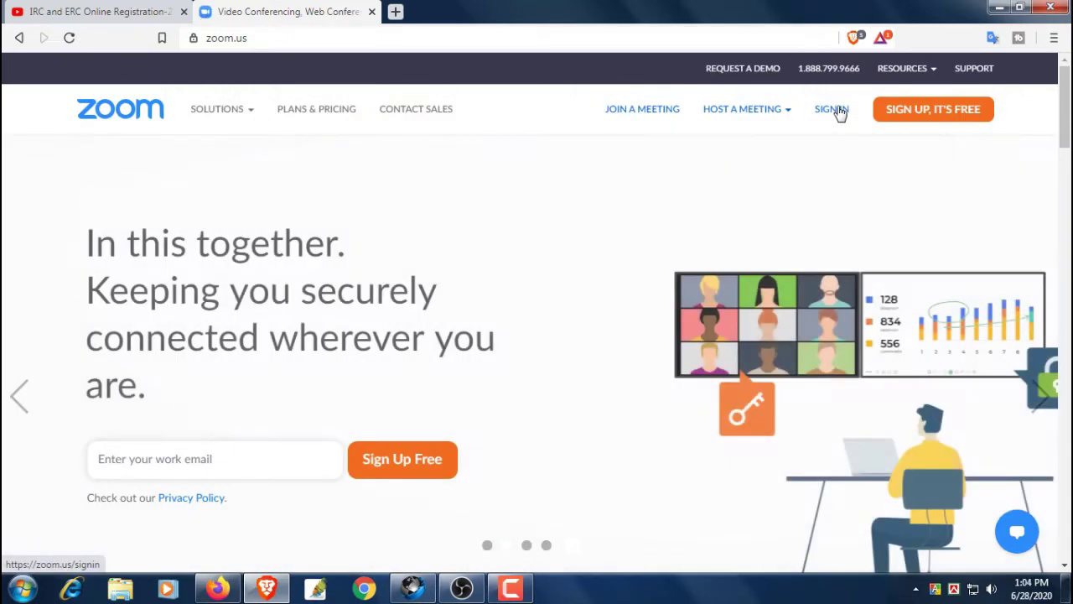
pyautogui.click(947, 112)
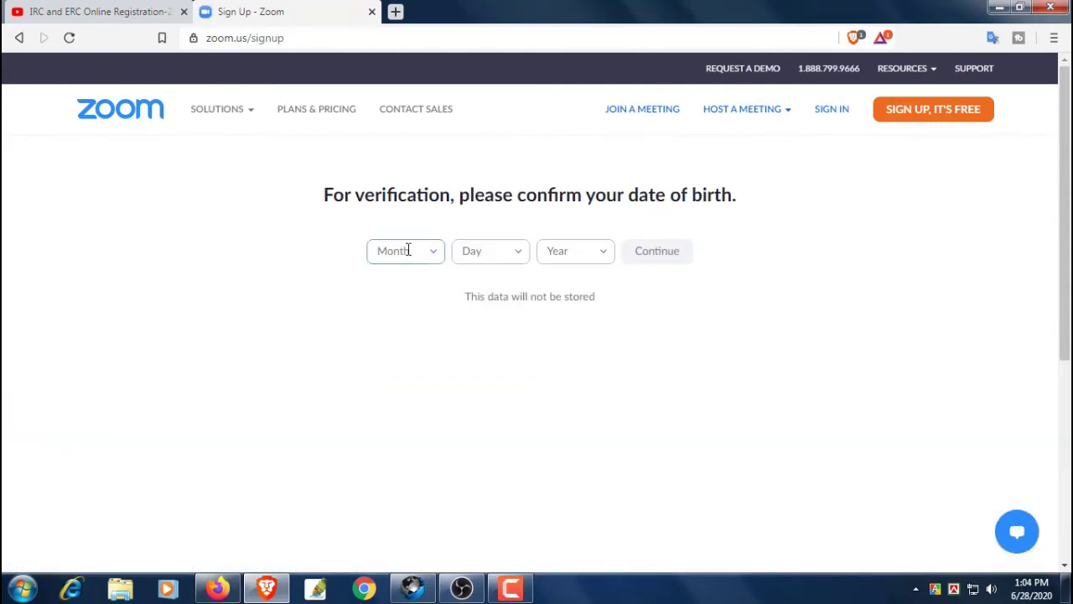
pyautogui.click(406, 250)
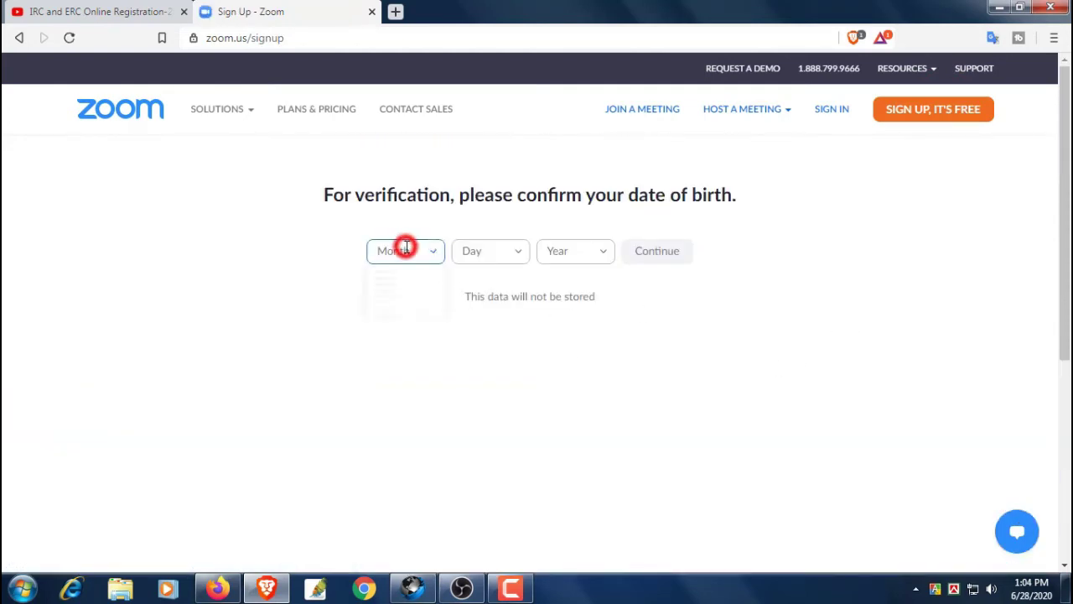
pyautogui.scroll(-3, 404, 420)
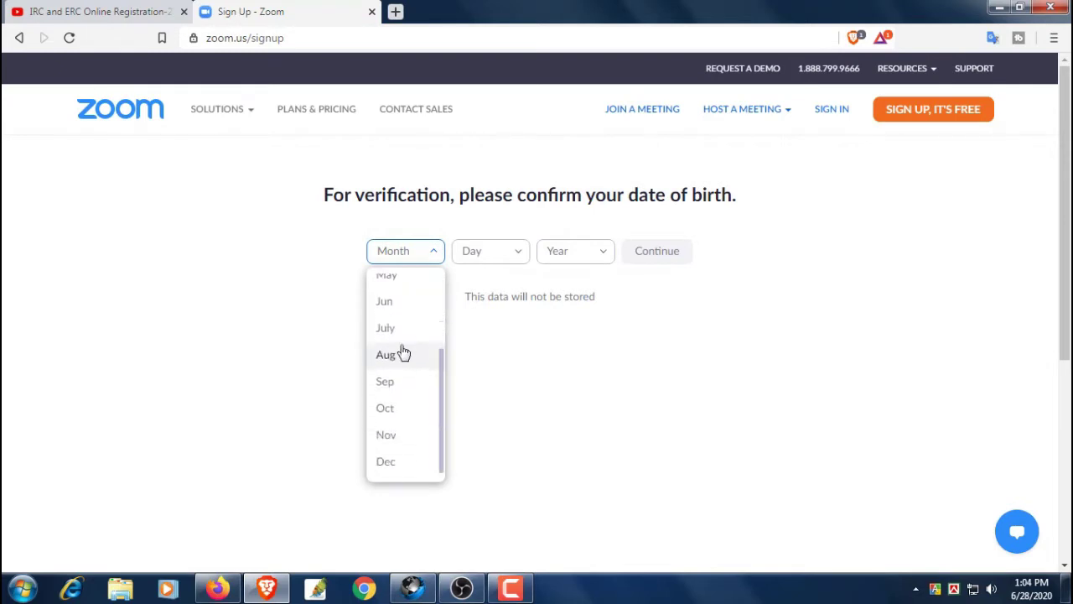
pyautogui.click(386, 381)
pyautogui.click(522, 252)
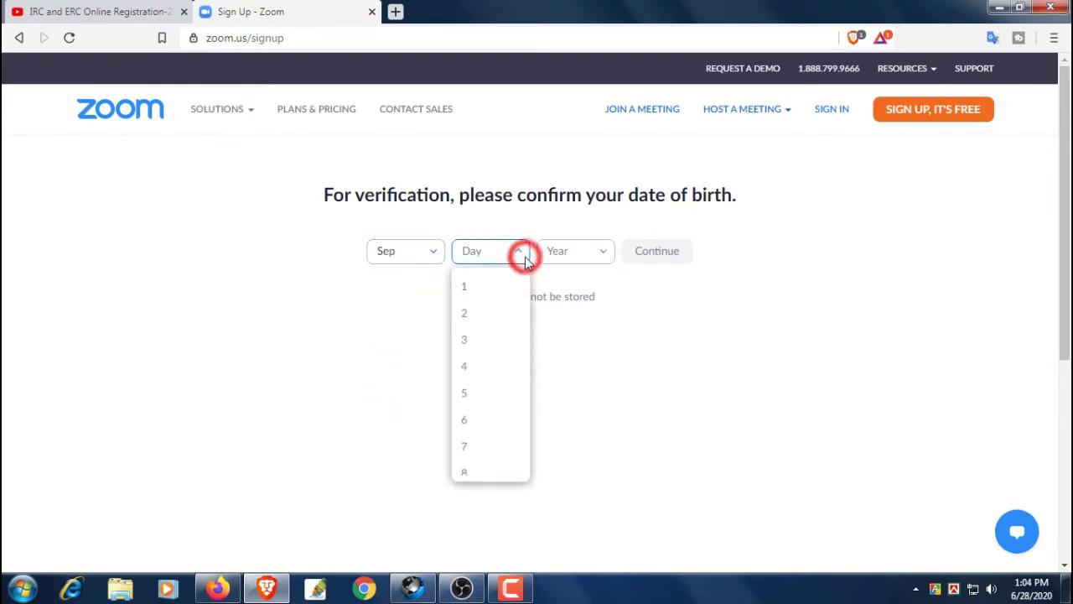
pyautogui.scroll(-5, 486, 403)
pyautogui.click(480, 319)
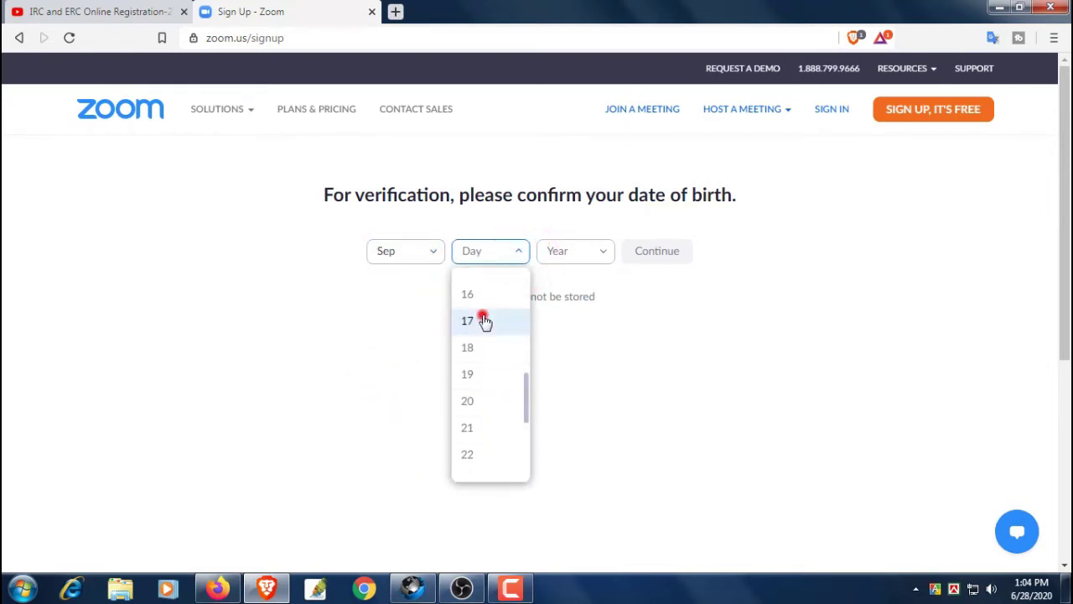
pyautogui.click(591, 255)
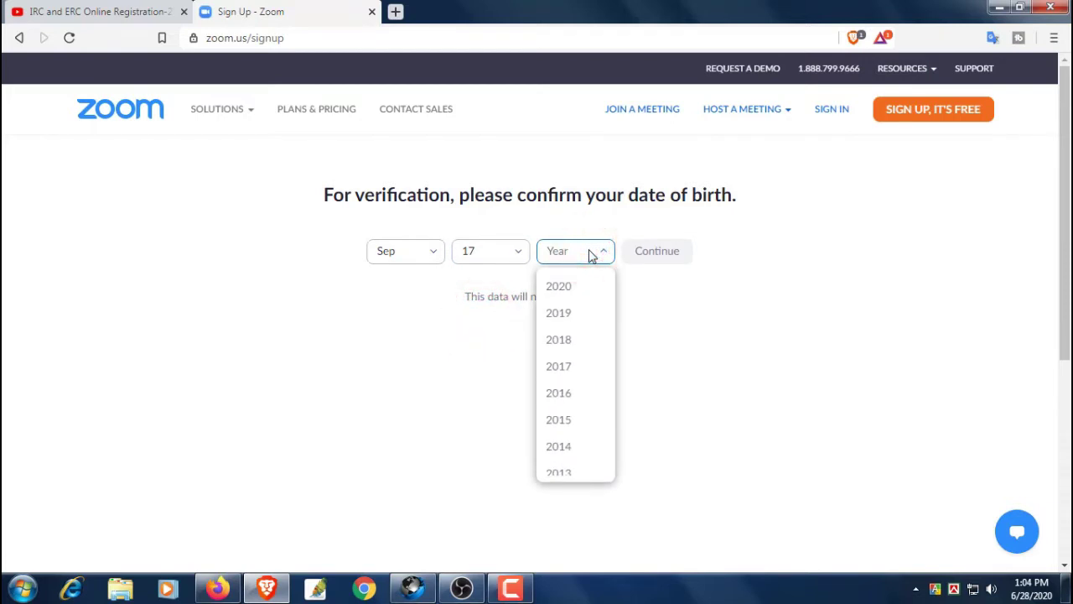
pyautogui.scroll(-6, 574, 381)
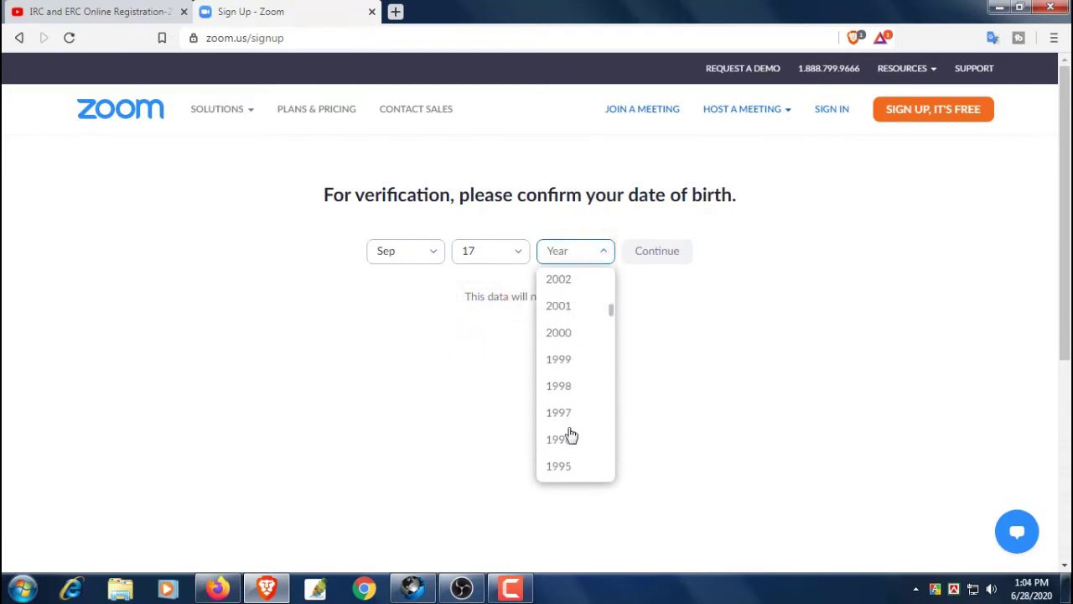
pyautogui.scroll(-3, 569, 434)
pyautogui.click(567, 364)
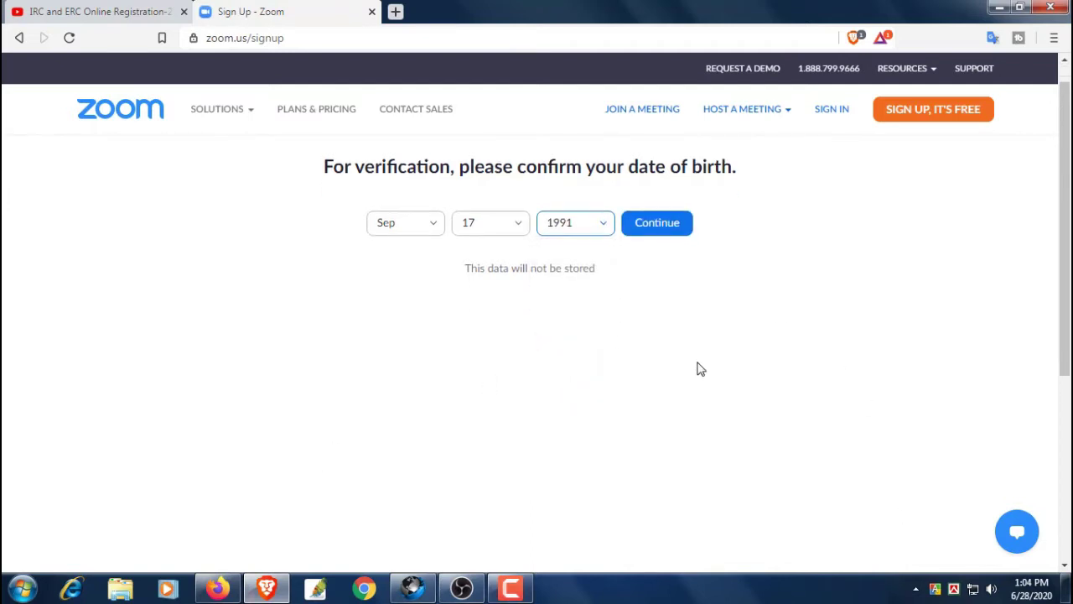
pyautogui.click(662, 258)
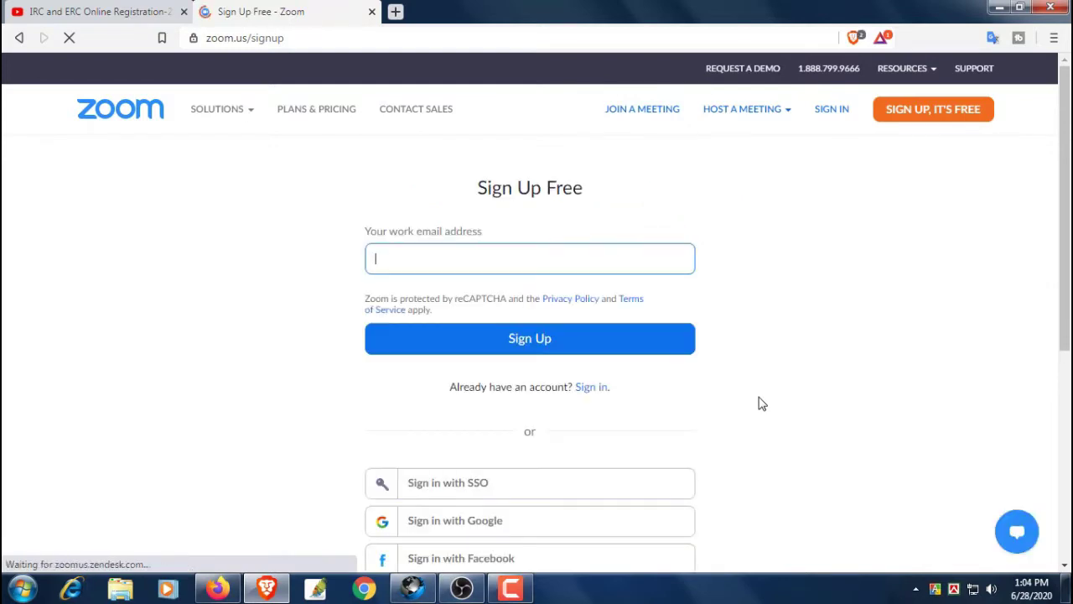
# Sign up using the saved Gmail address picked from autofill
pyautogui.scroll(-3, 826, 414)
pyautogui.scroll(3, 836, 400)
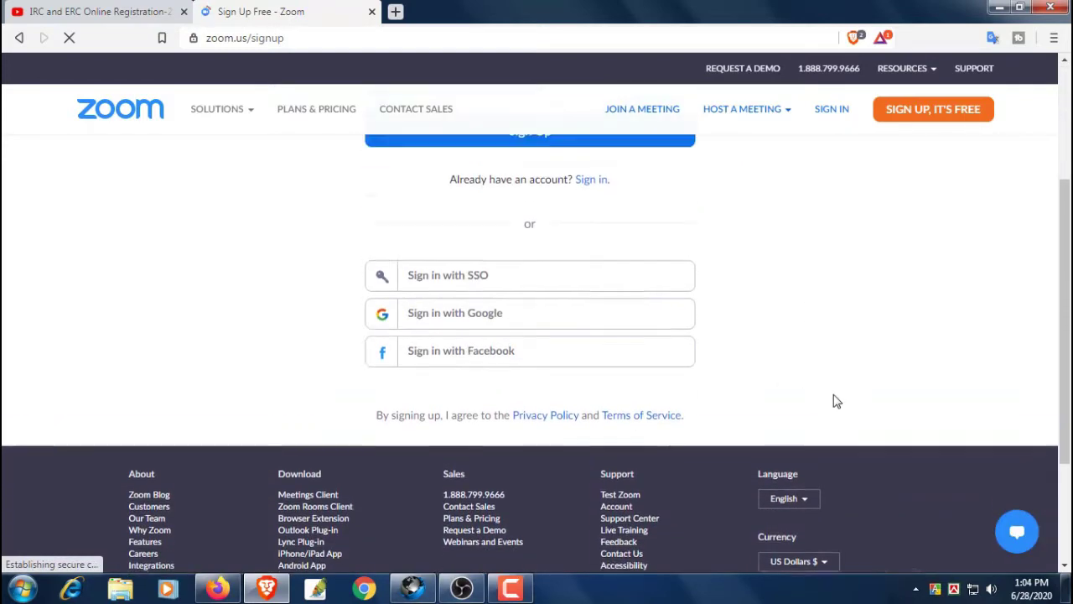
pyautogui.click(479, 256)
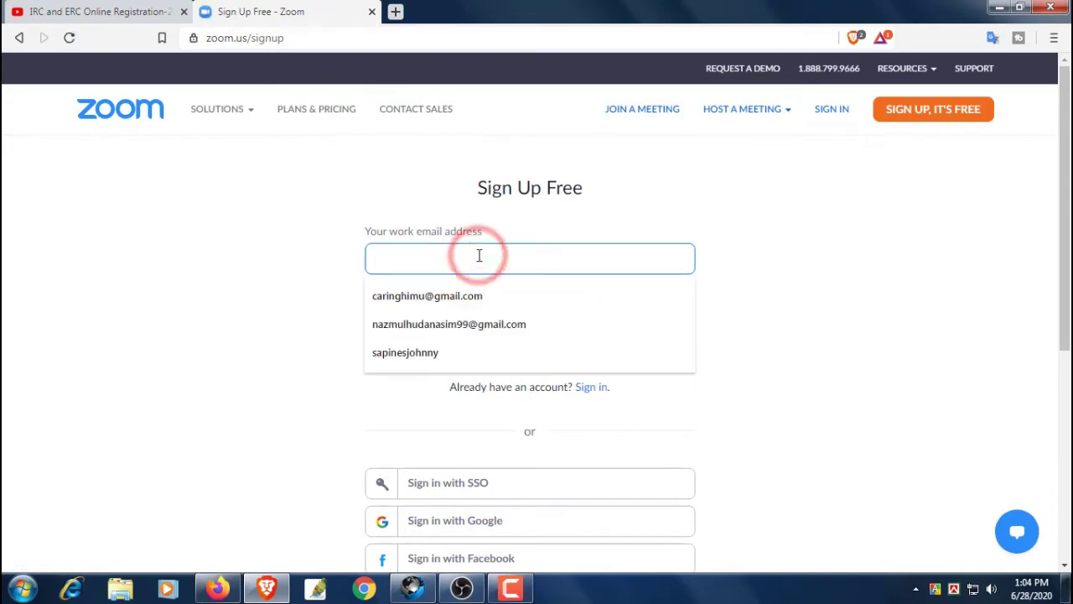
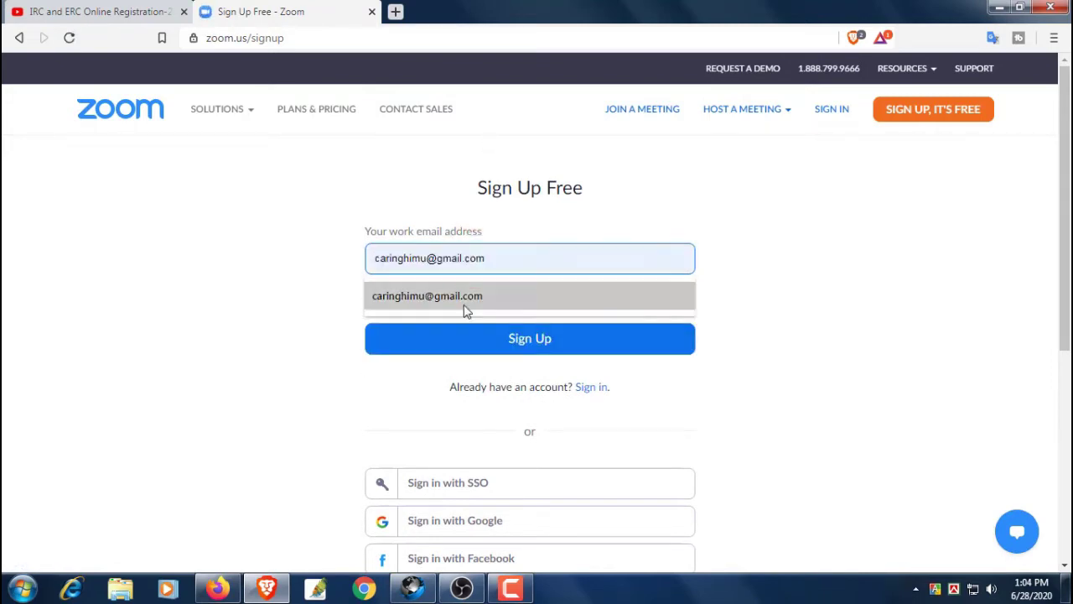
pyautogui.click(462, 305)
pyautogui.click(547, 339)
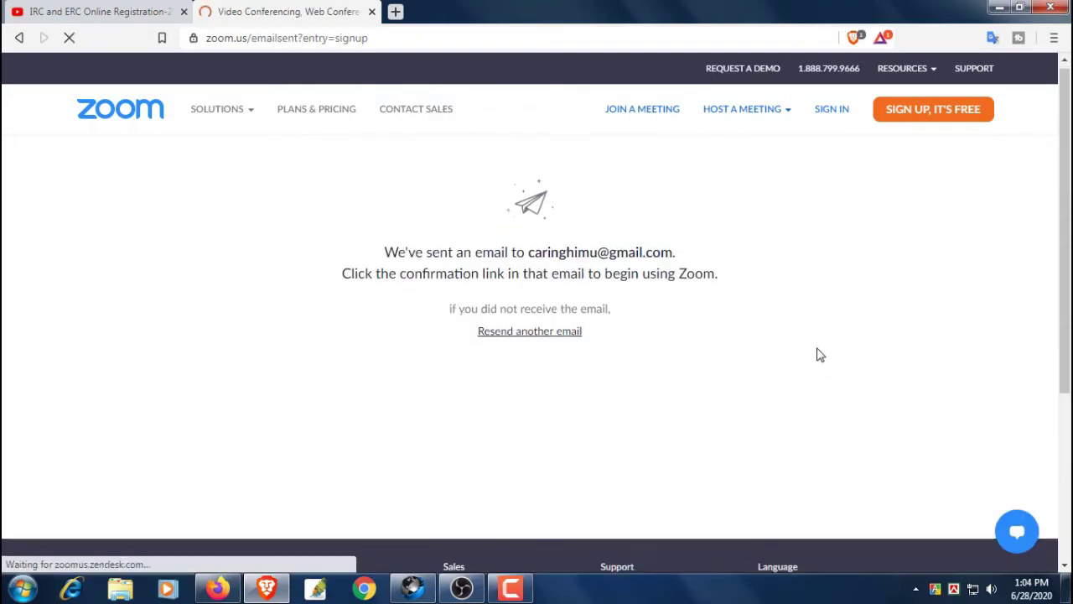
# Read the confirmation-email notice and open a new browser tab
pyautogui.moveTo(385, 256); pyautogui.dragTo(678, 271)
pyautogui.moveTo(341, 280); pyautogui.dragTo(722, 288)
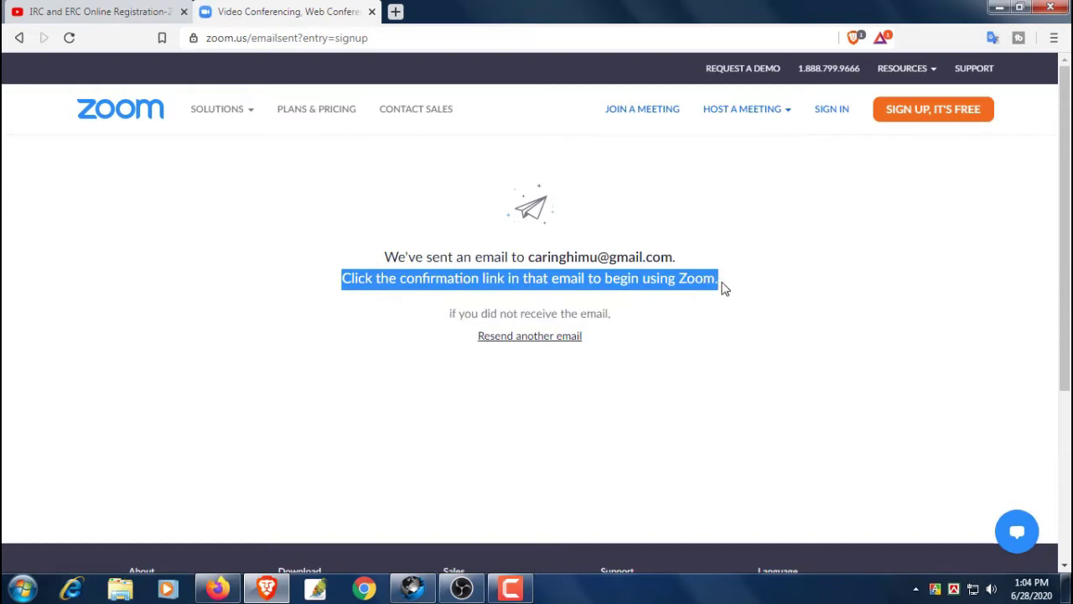
pyautogui.click(782, 317)
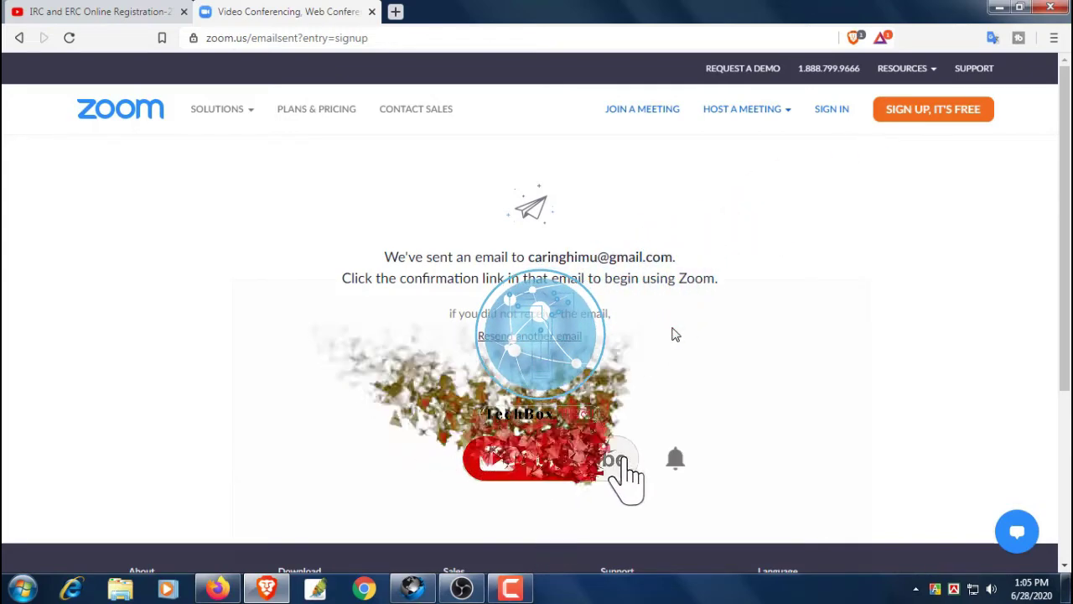
pyautogui.click(395, 11)
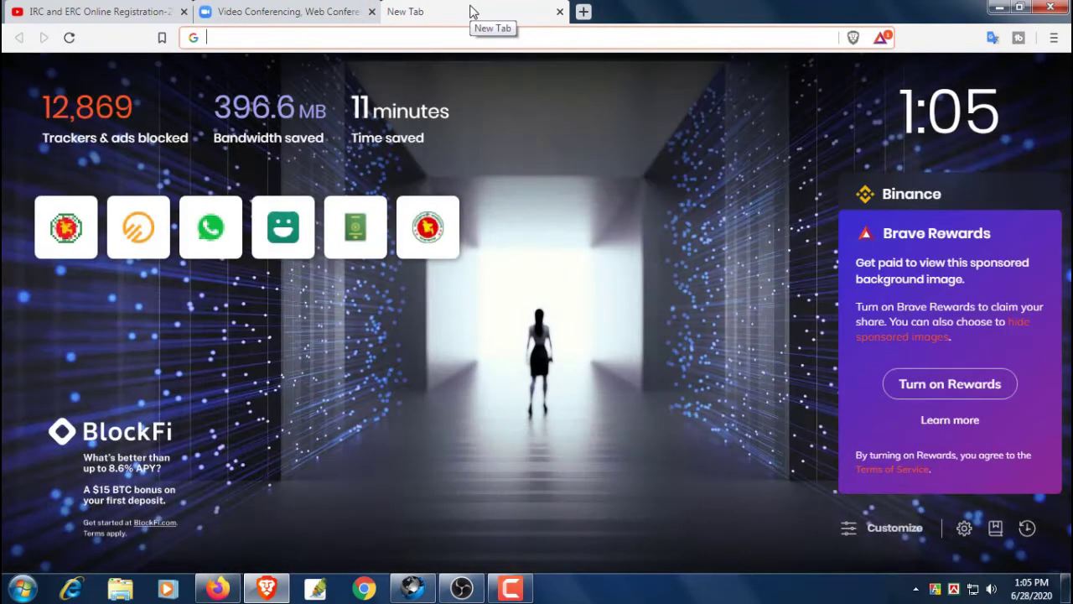
# Go to gmail.com and sign in to the account that received the confirmation
pyautogui.write('gmail.com')
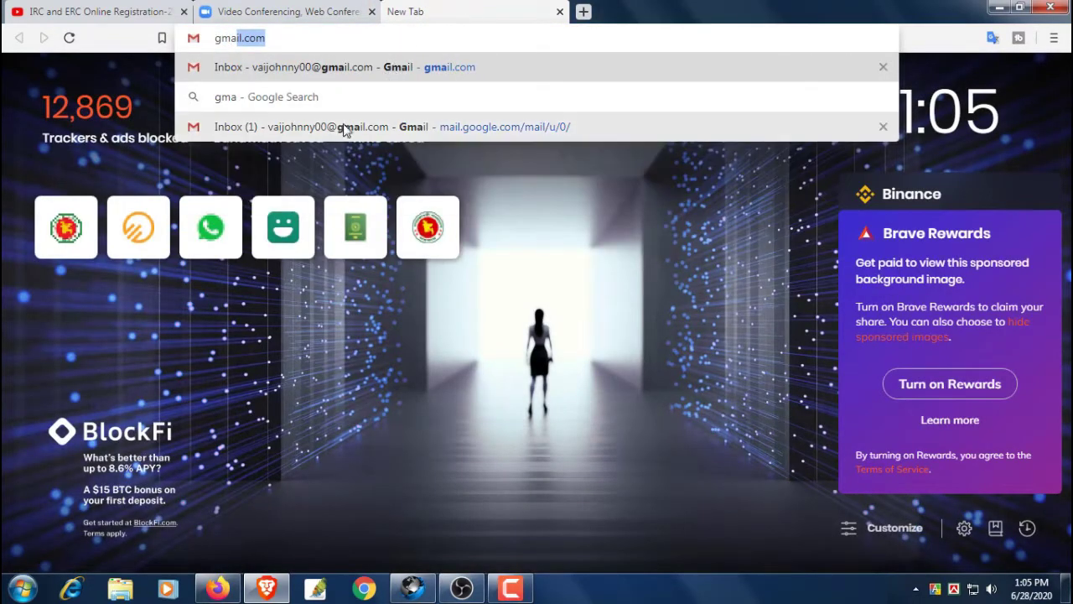
pyautogui.click(307, 80)
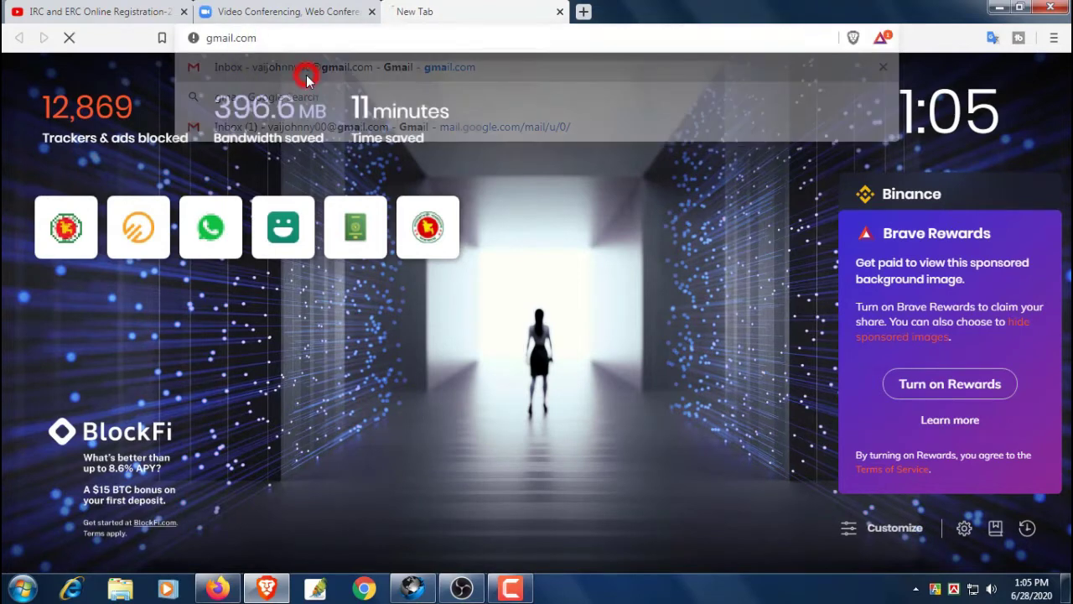
pyautogui.click(270, 10)
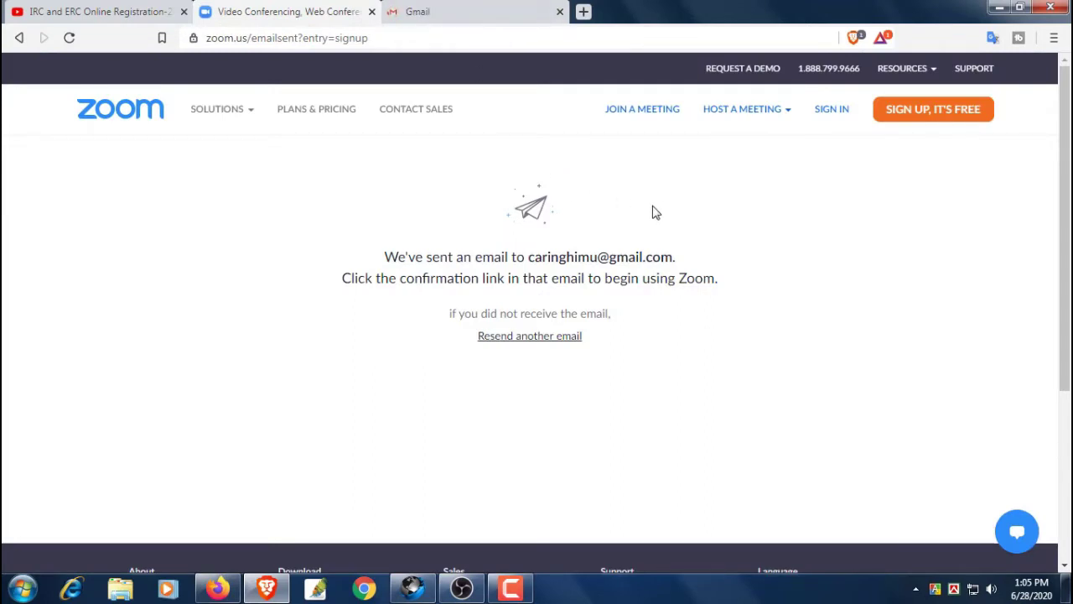
pyautogui.click(490, 6)
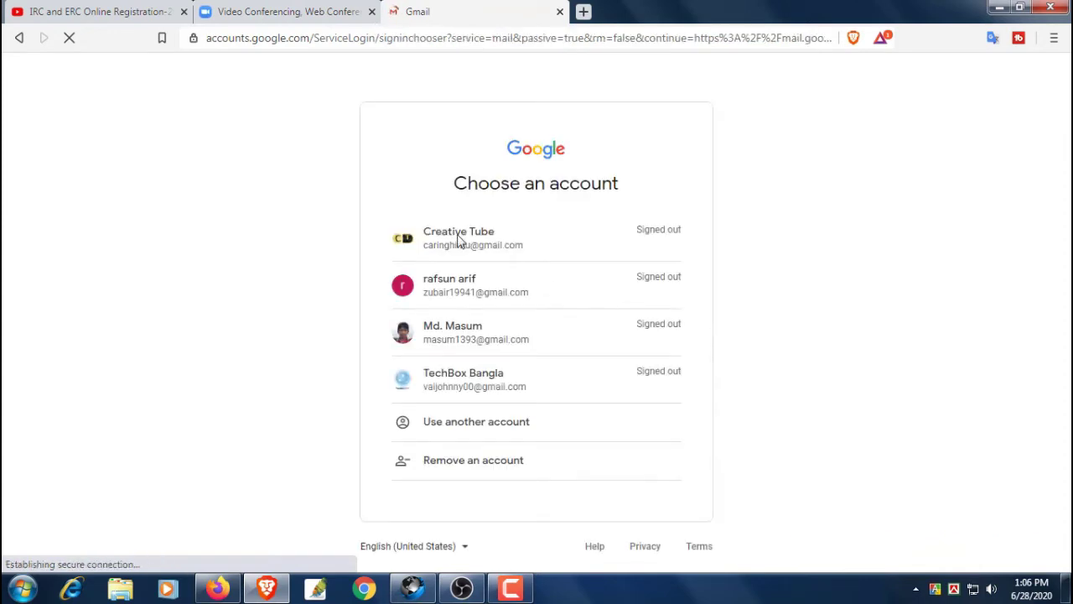
pyautogui.click(459, 242)
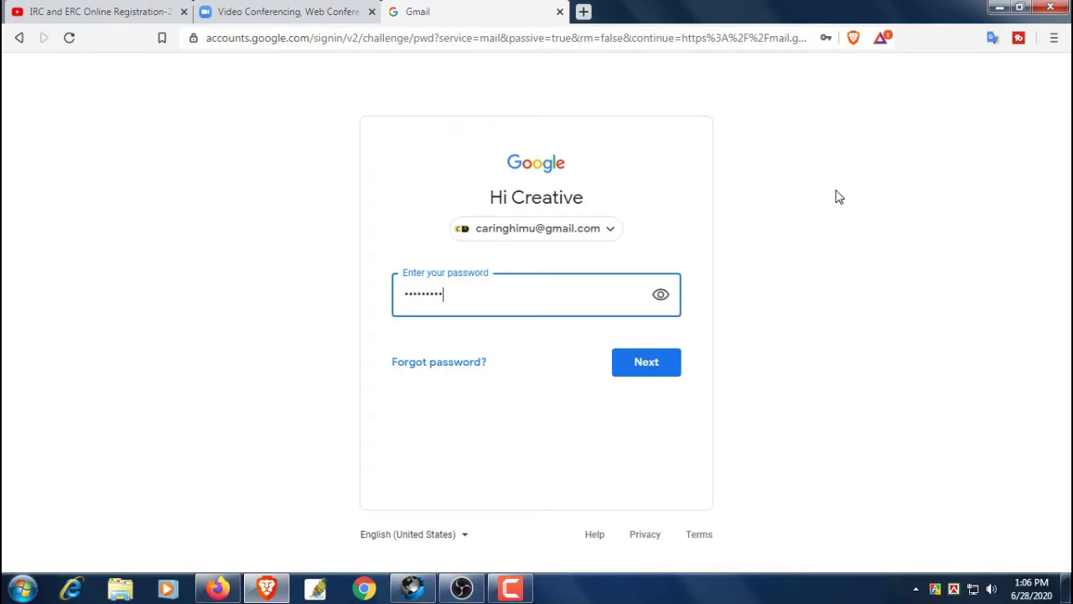
pyautogui.press('Return')
# Refresh the inbox and open Zoom's activation email from the Updates tab
pyautogui.click(288, 8)
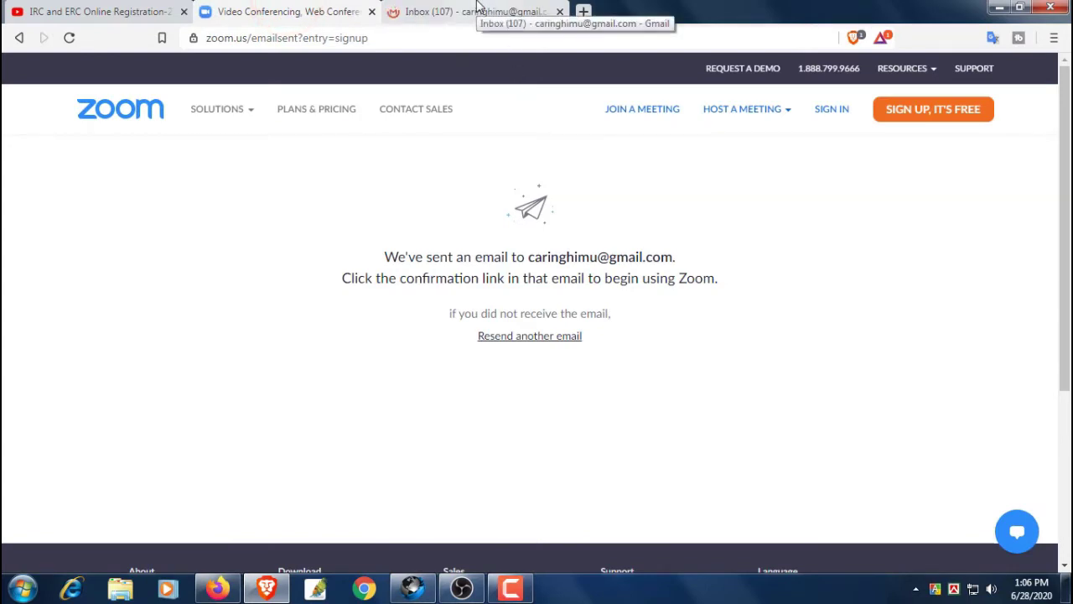
pyautogui.click(476, 8)
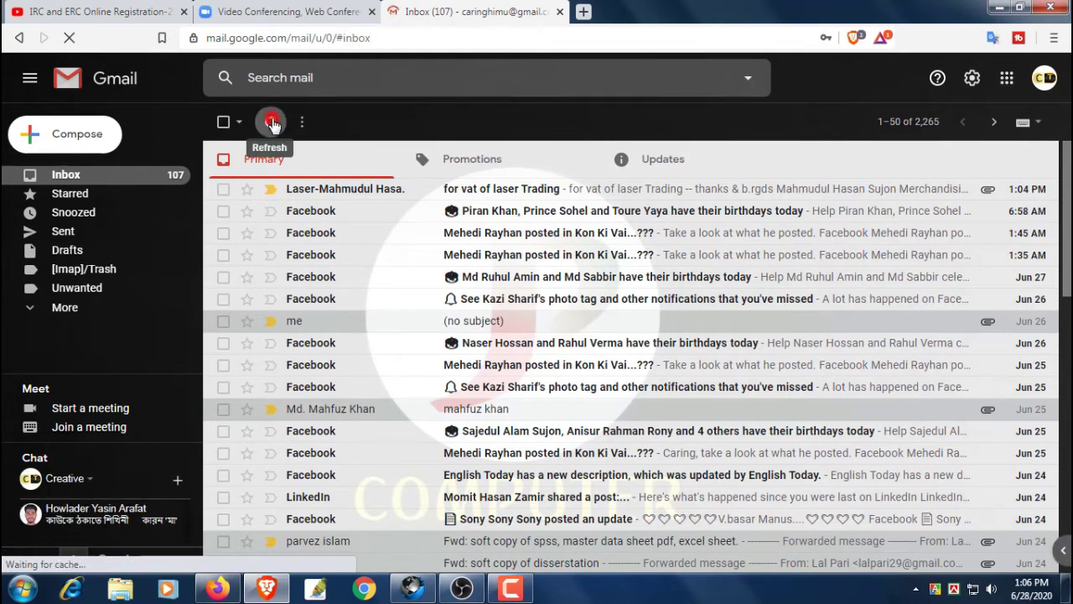
pyautogui.click(269, 122)
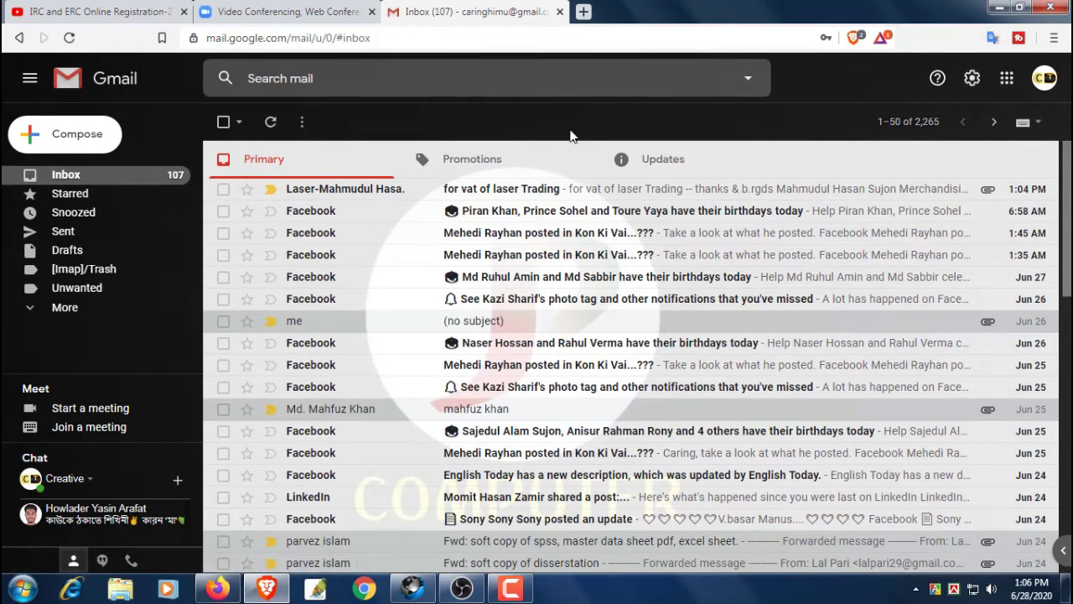
pyautogui.click(679, 158)
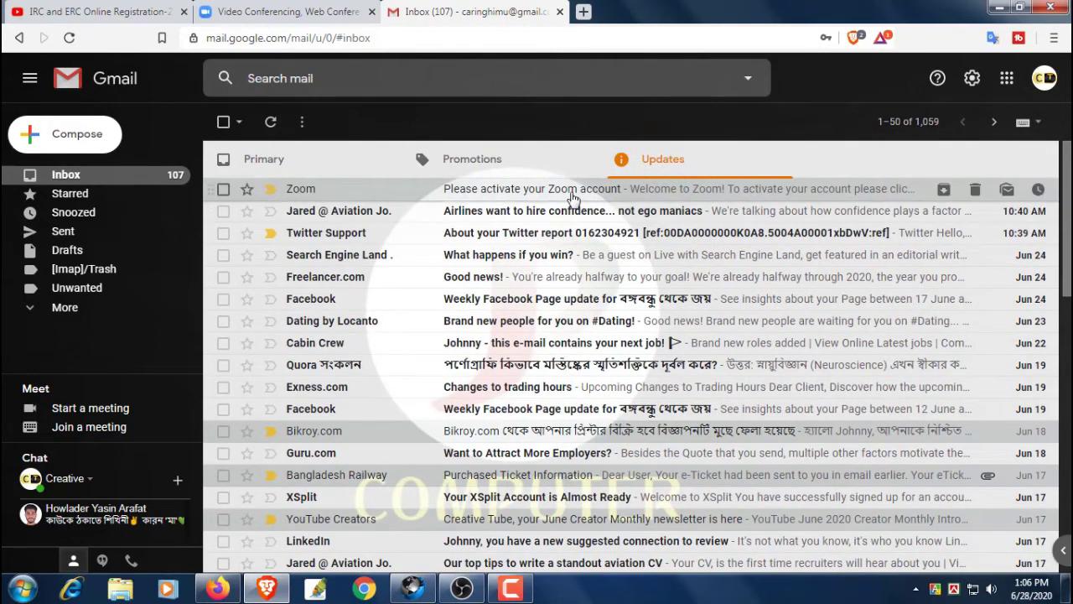
pyautogui.click(554, 192)
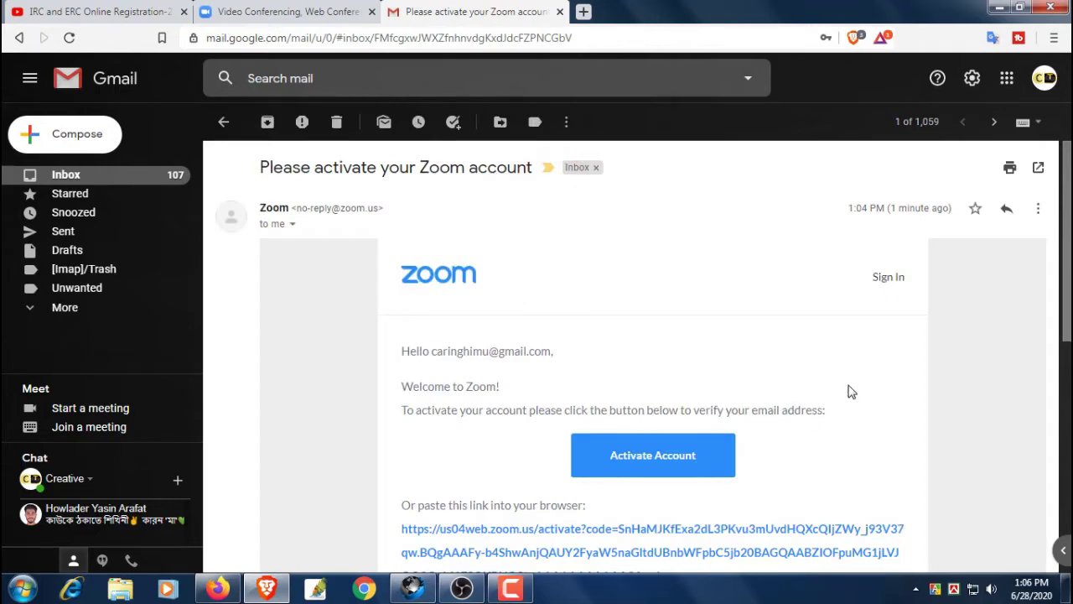
pyautogui.scroll(-4, 935, 376)
pyautogui.scroll(2, 936, 377)
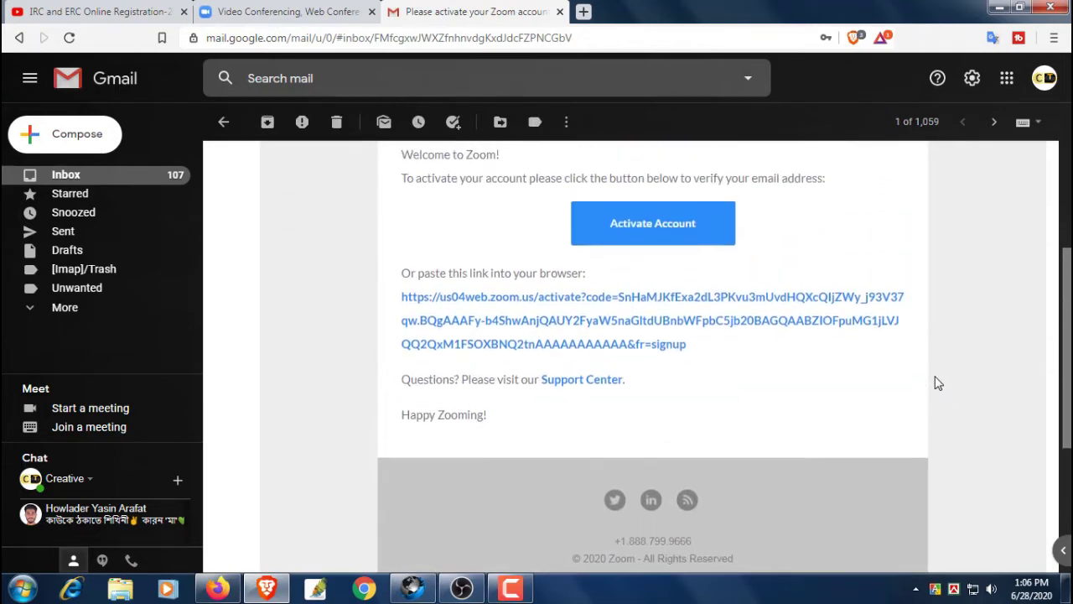
# Activate the account from the email, answer No to the school question, and continue
pyautogui.click(664, 311)
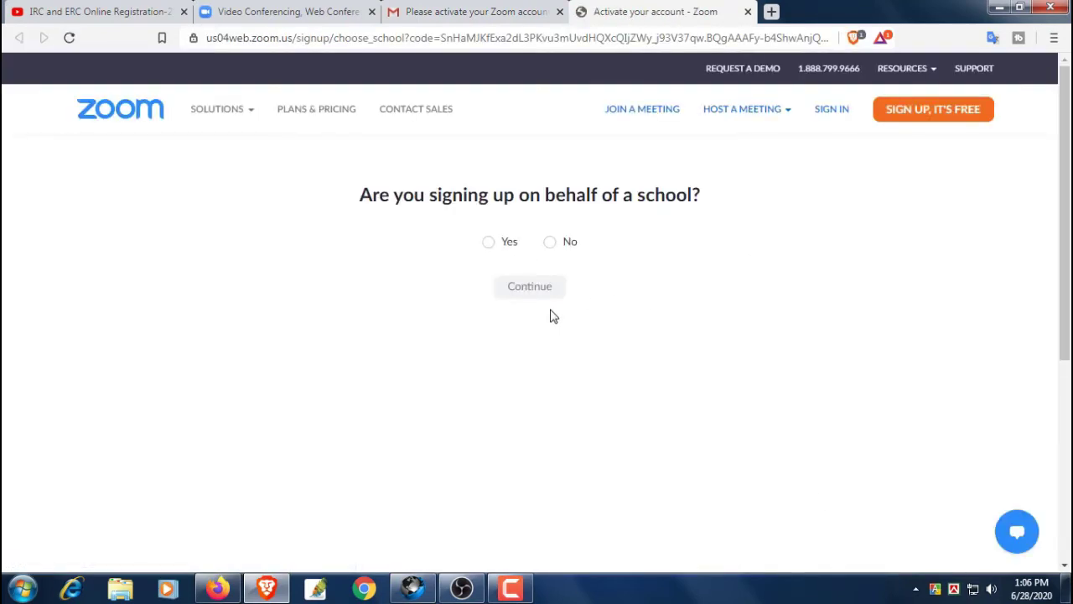
pyautogui.moveTo(350, 203); pyautogui.dragTo(728, 207)
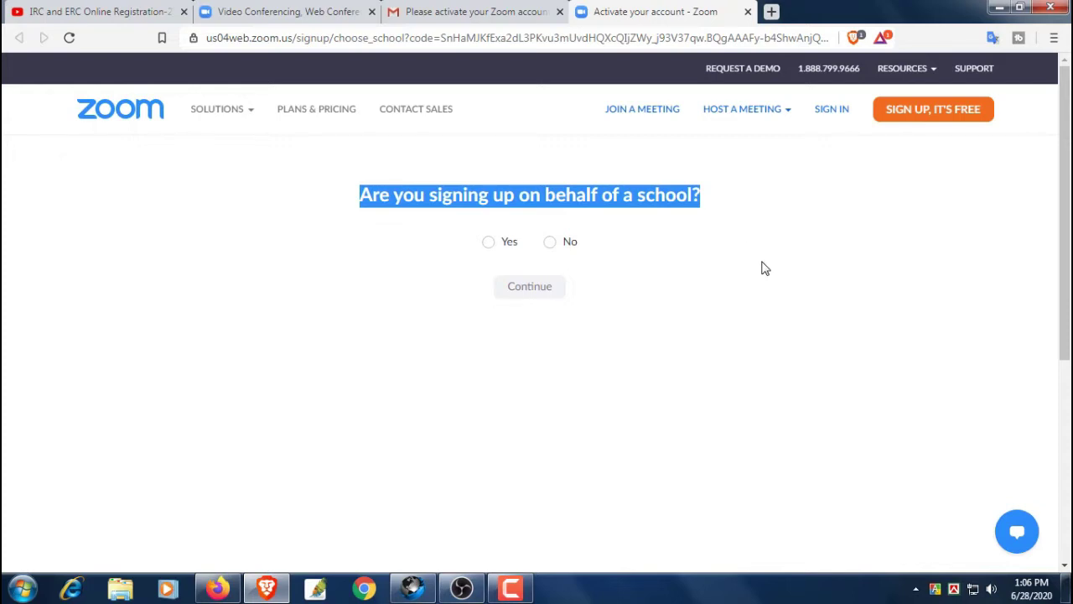
pyautogui.click(763, 267)
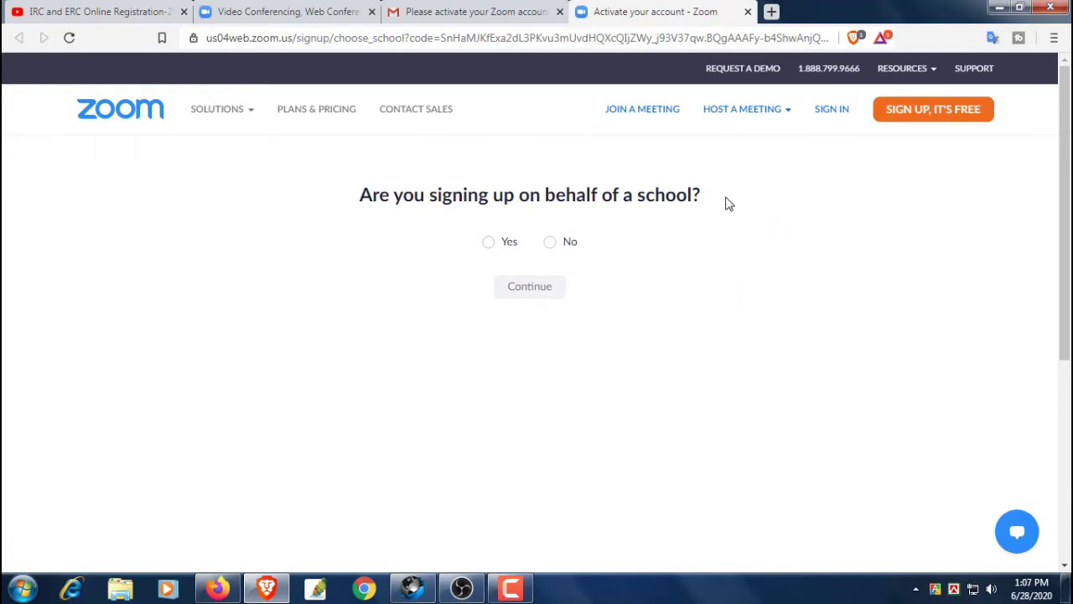
pyautogui.click(551, 243)
pyautogui.click(534, 284)
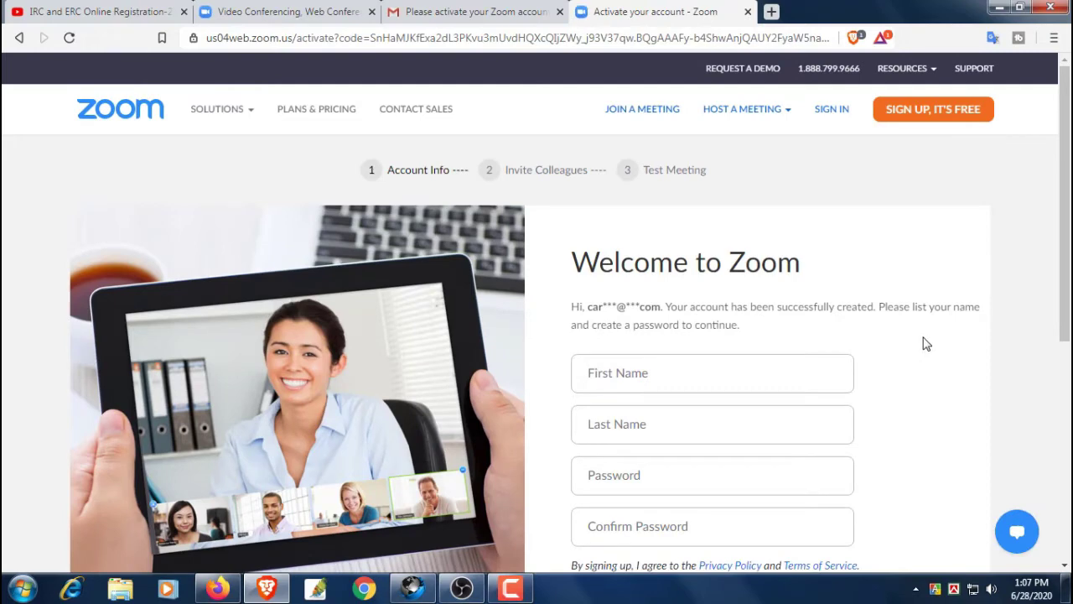
pyautogui.scroll(-1, 930, 348)
pyautogui.scroll(-2, 929, 347)
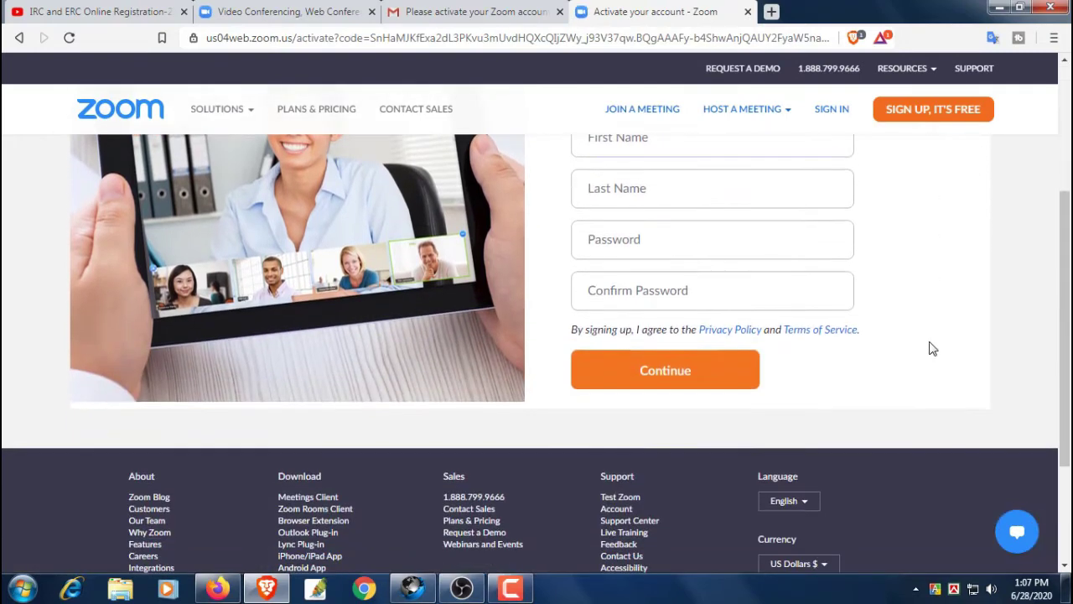
pyautogui.scroll(2, 929, 347)
pyautogui.click(671, 294)
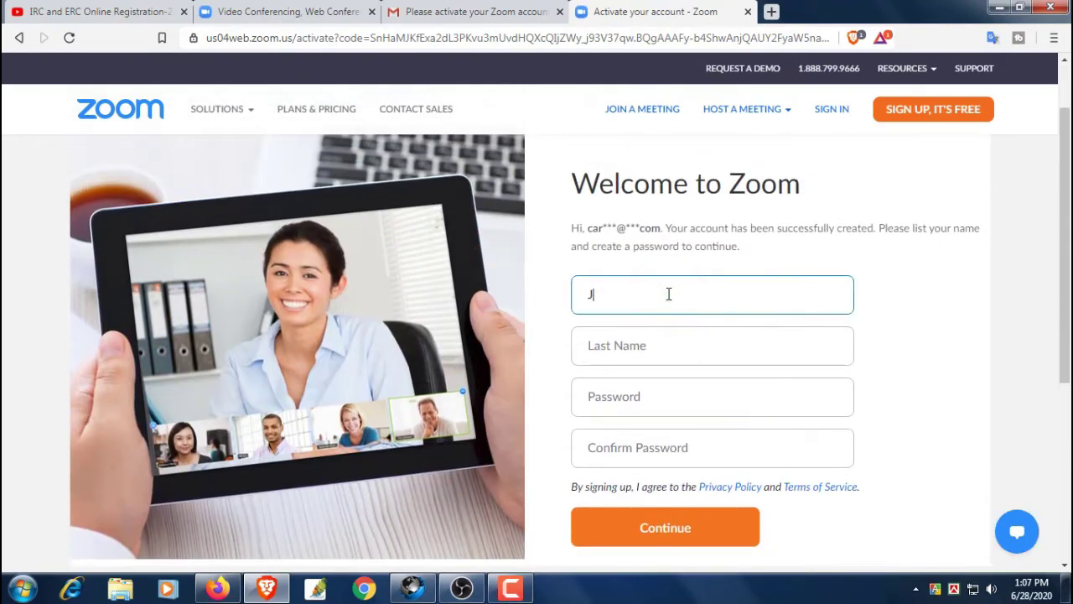
pyautogui.press('Tab')
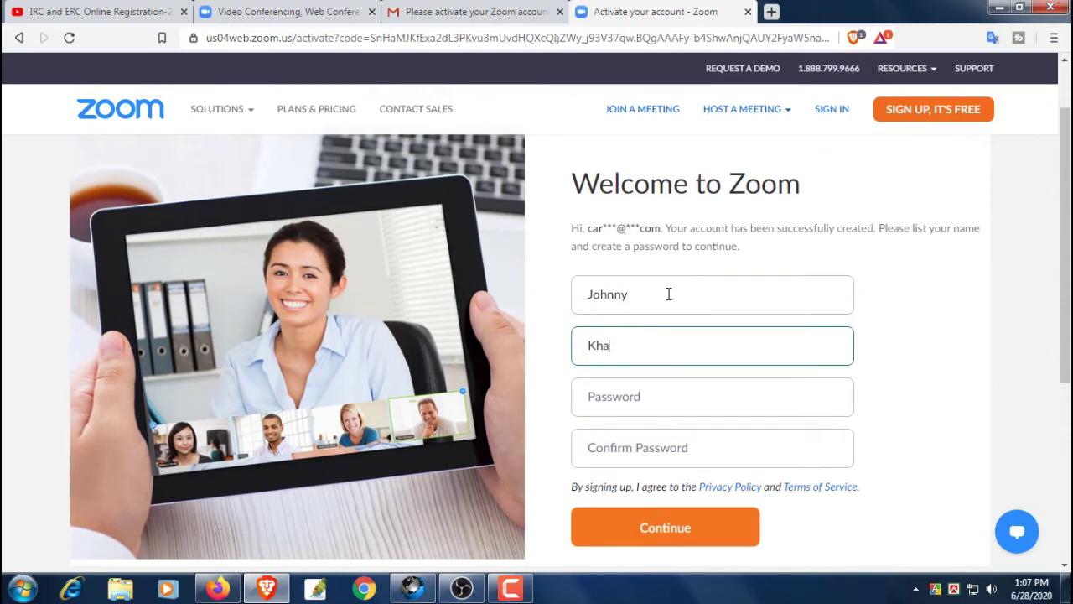
pyautogui.press('BackSpace')
pyautogui.press('BackSpace')
pyautogui.press('BackSpace')
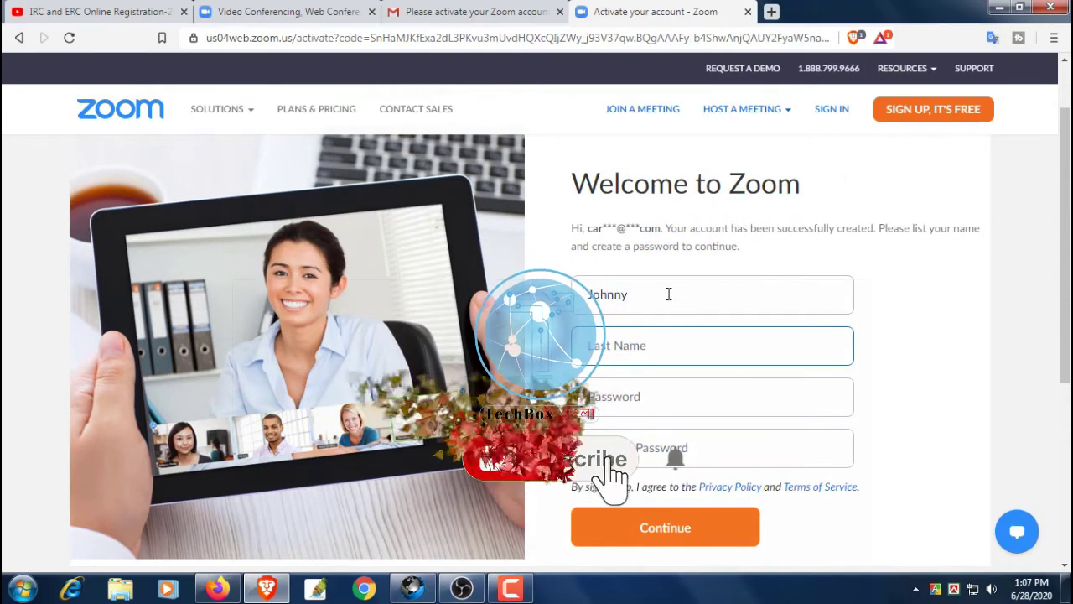
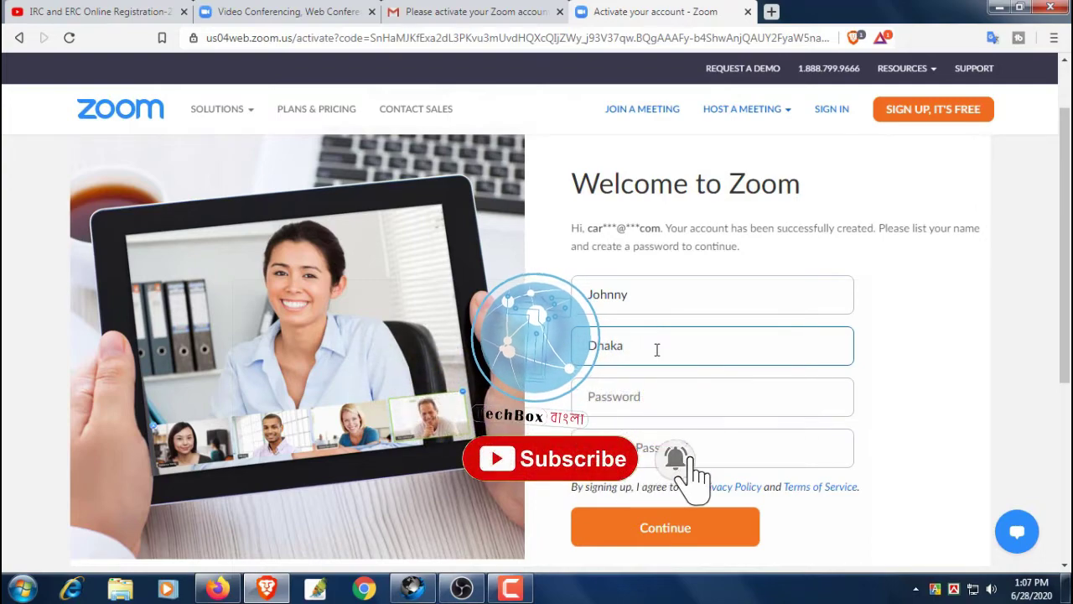
# Enter and confirm the account password, then submit the details
pyautogui.click(647, 397)
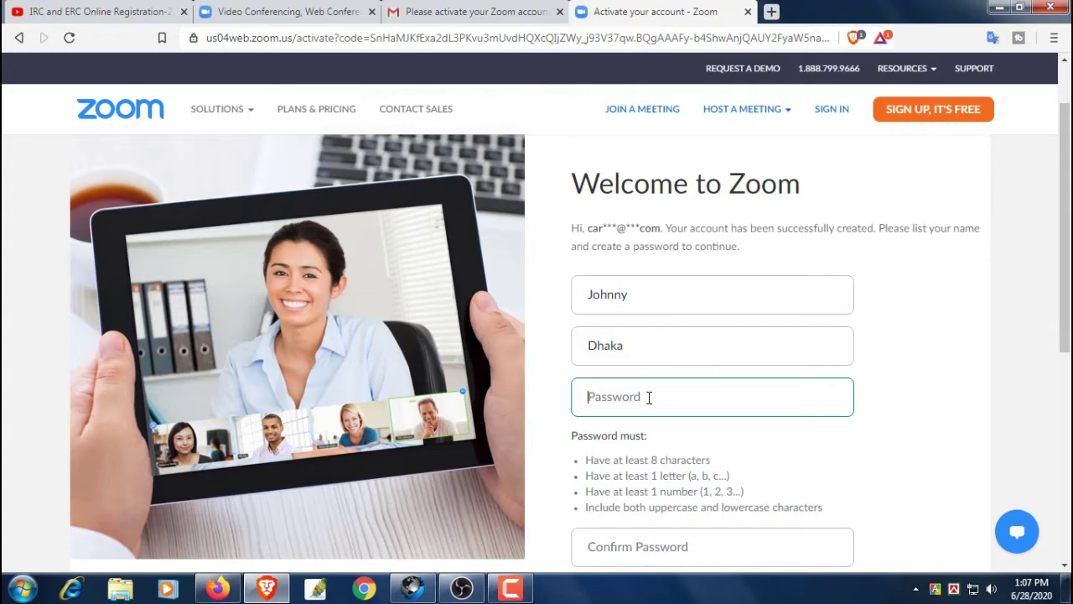
pyautogui.write('a')
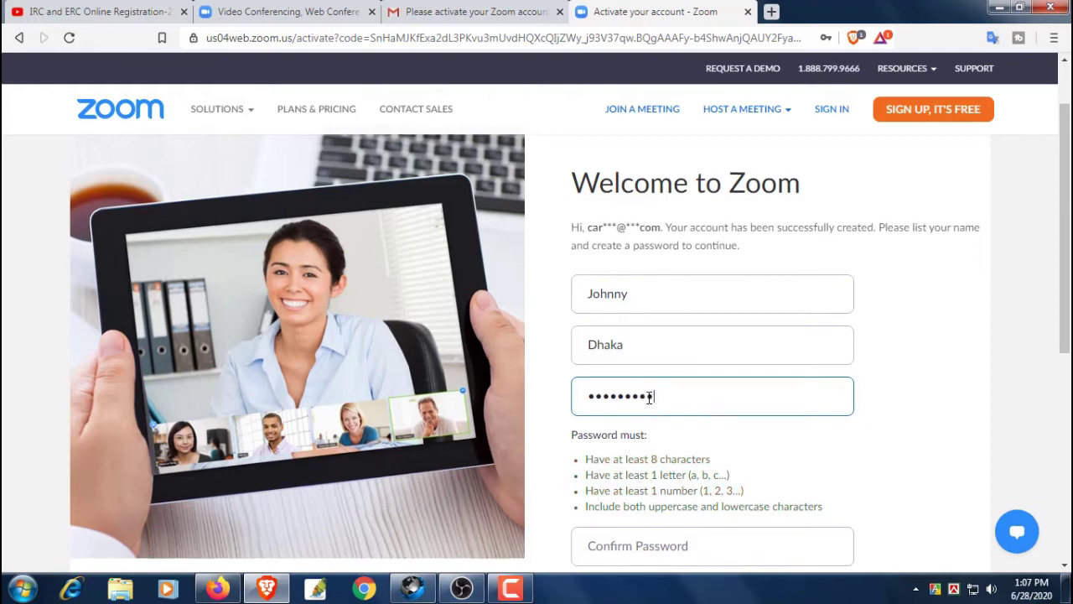
pyautogui.scroll(-1, 648, 398)
pyautogui.click(637, 472)
pyautogui.write('*')
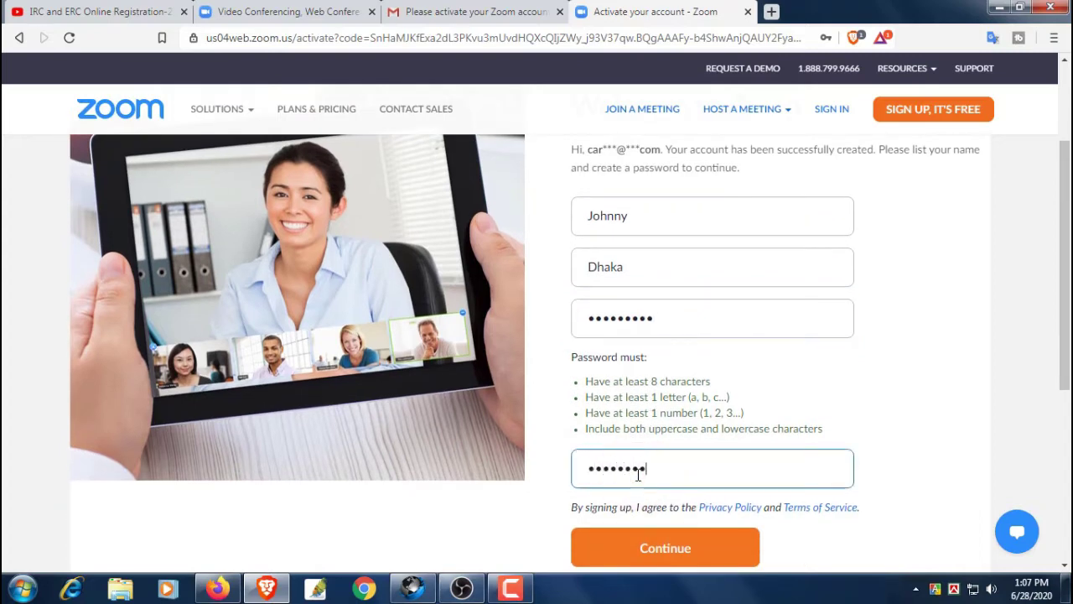
pyautogui.scroll(-2, 658, 436)
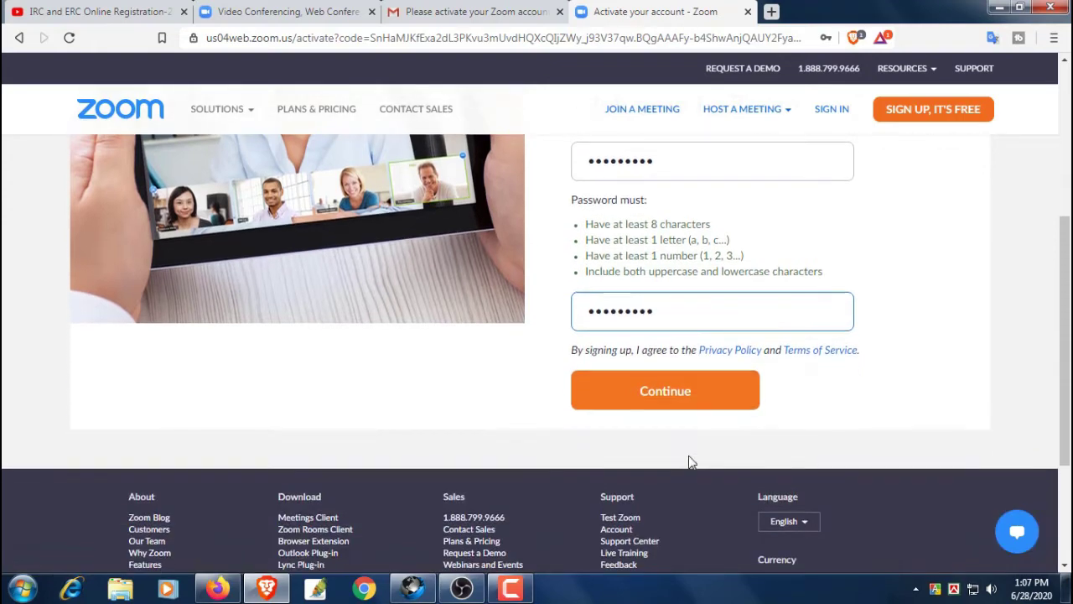
pyautogui.click(666, 391)
pyautogui.scroll(2, 897, 382)
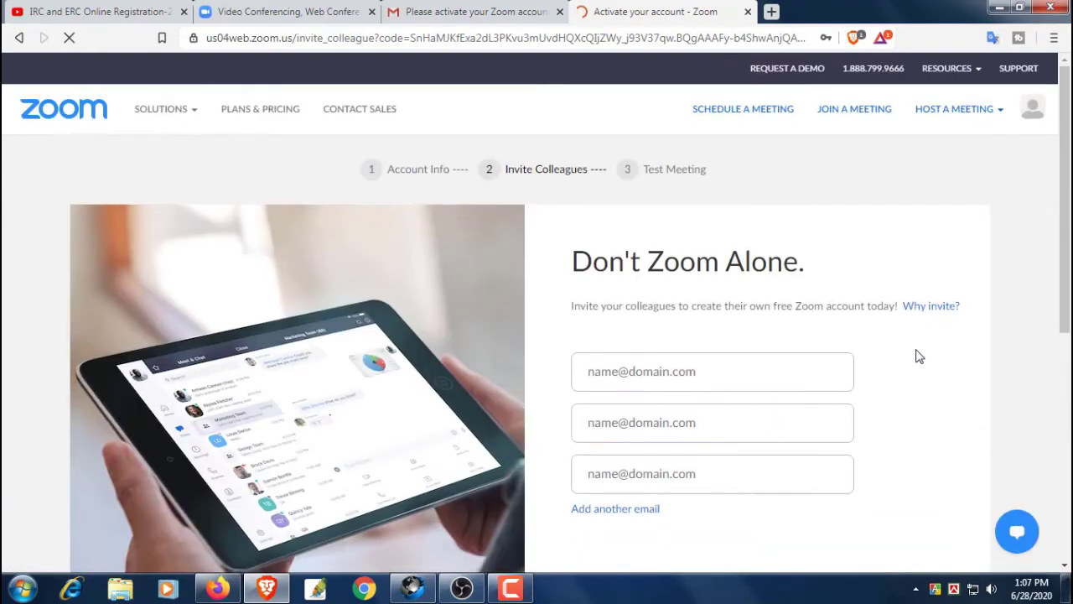
# Decline the browser's offer to save the password
pyautogui.scroll(-2, 919, 357)
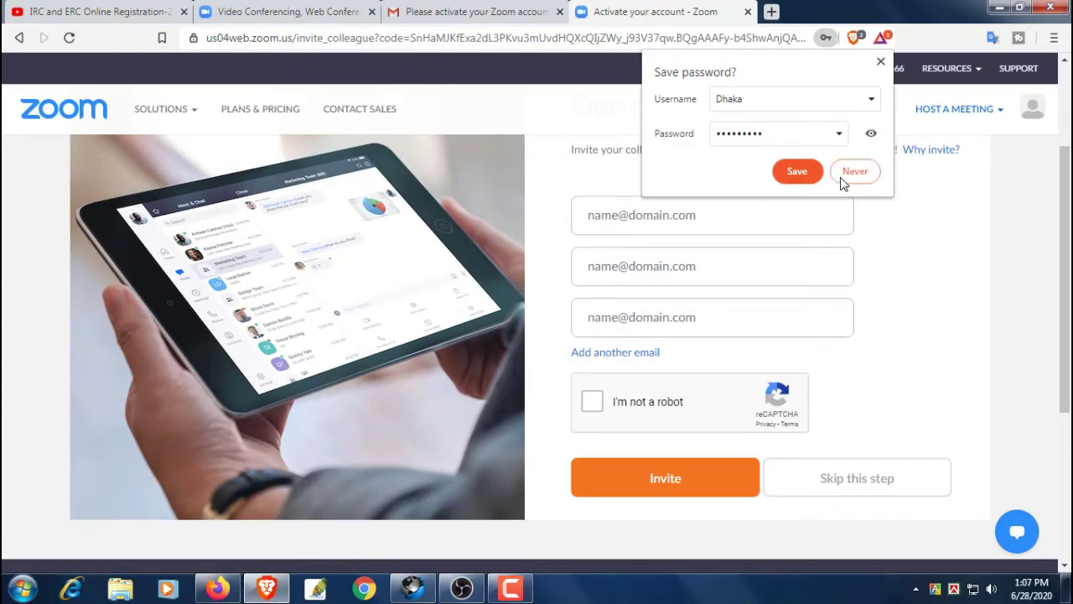
pyautogui.click(855, 171)
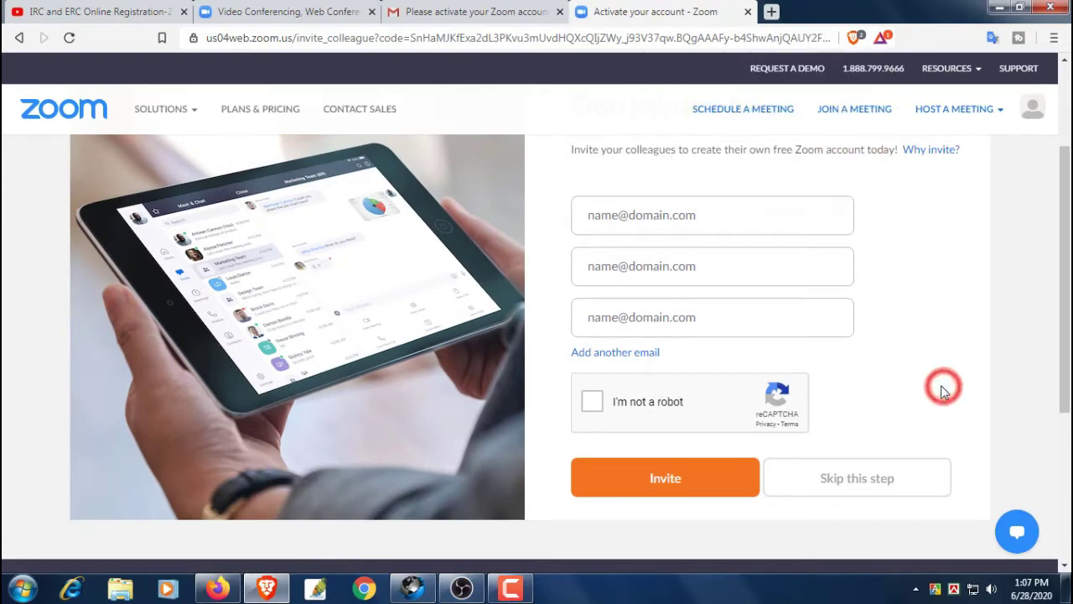
pyautogui.scroll(1, 941, 391)
pyautogui.moveTo(575, 186); pyautogui.dragTo(805, 183)
pyautogui.click(960, 343)
pyautogui.scroll(-1, 964, 350)
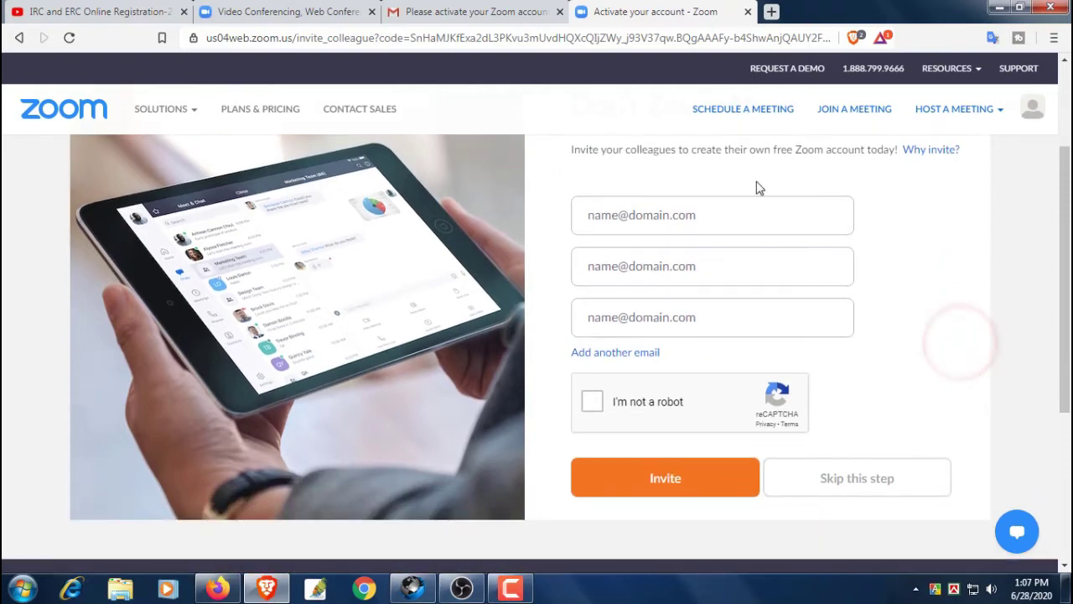
# Pass the captcha by selecting the bus images, then skip inviting colleagues
pyautogui.click(593, 402)
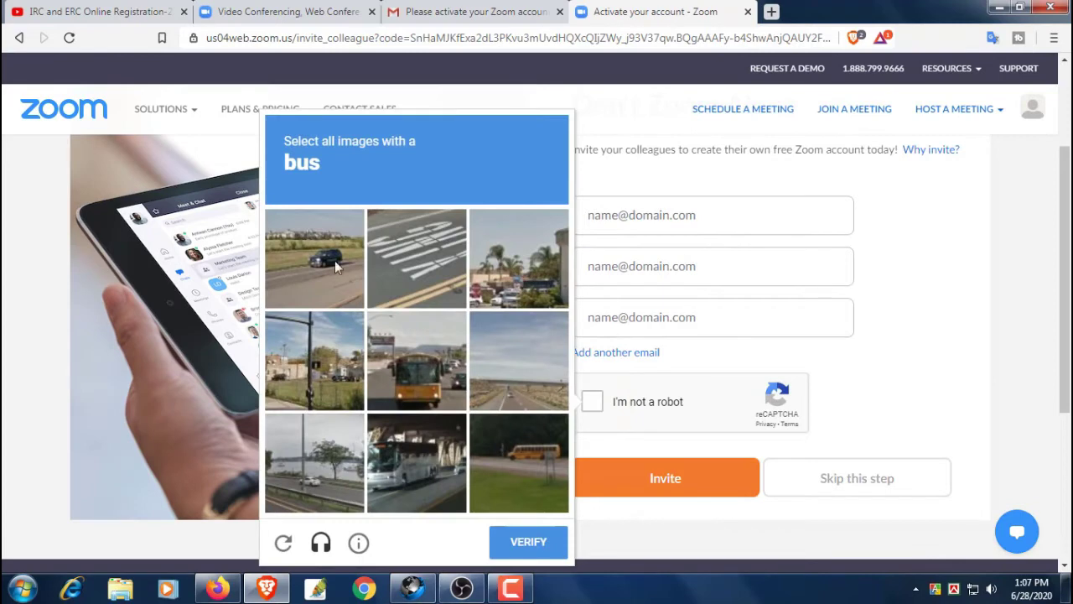
pyautogui.click(325, 166)
pyautogui.click(330, 167)
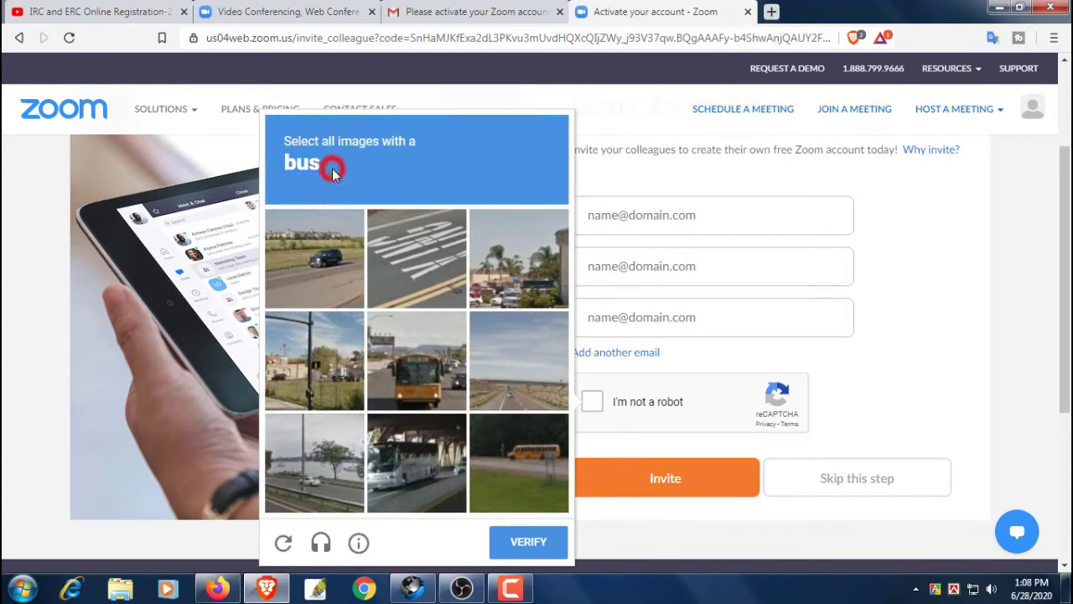
pyautogui.click(402, 394)
pyautogui.click(518, 452)
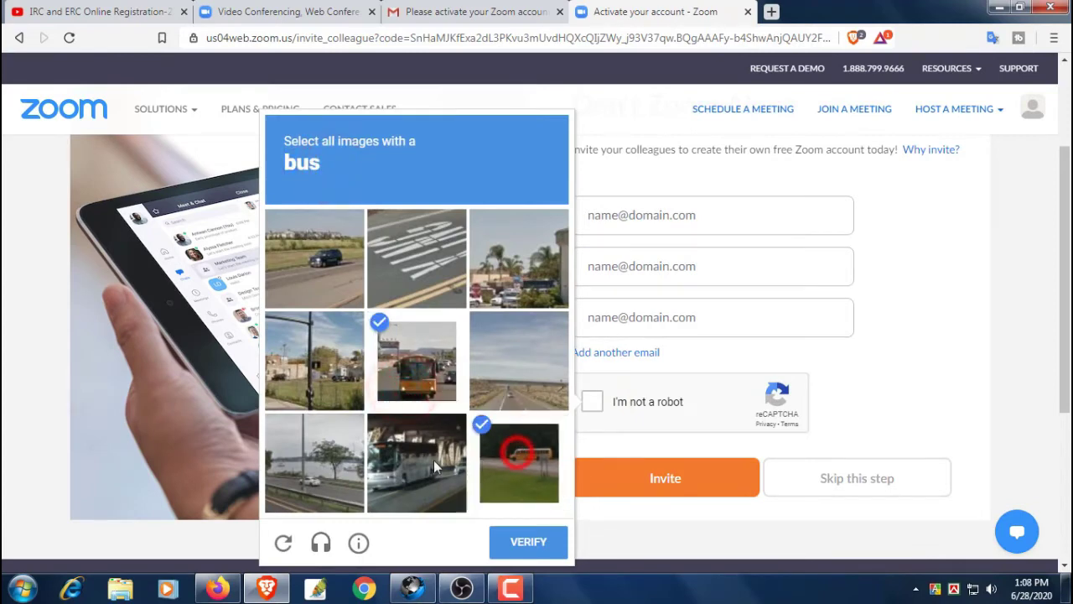
pyautogui.click(434, 459)
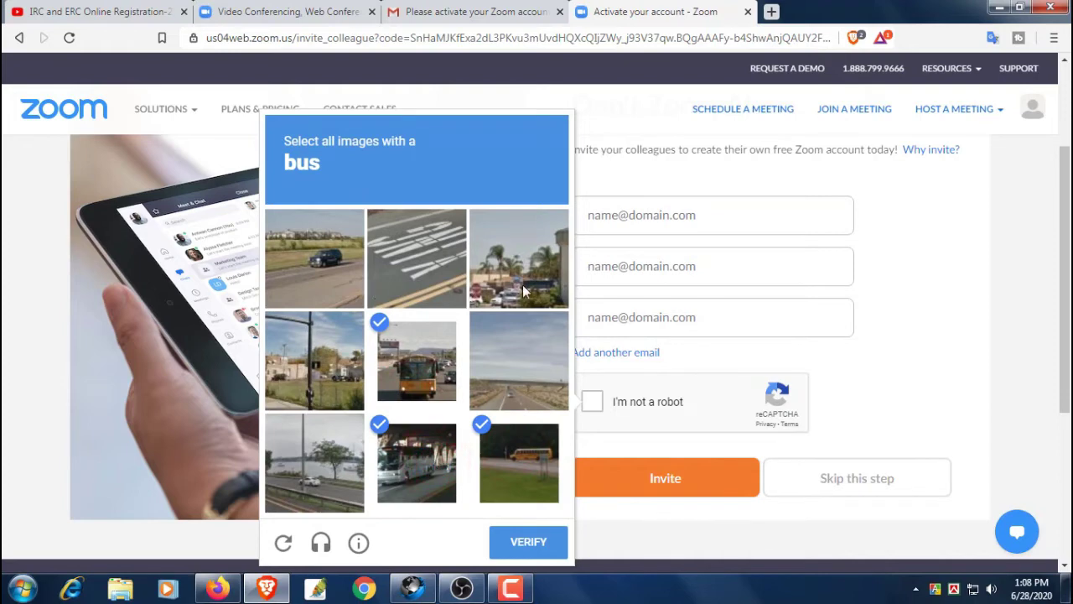
pyautogui.click(528, 543)
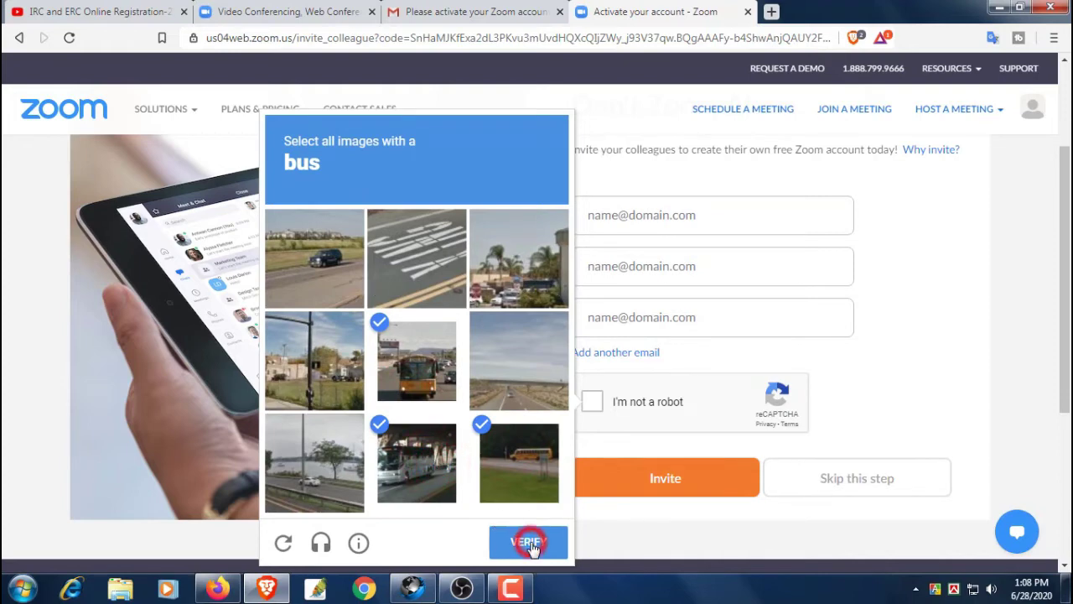
pyautogui.scroll(-2, 919, 384)
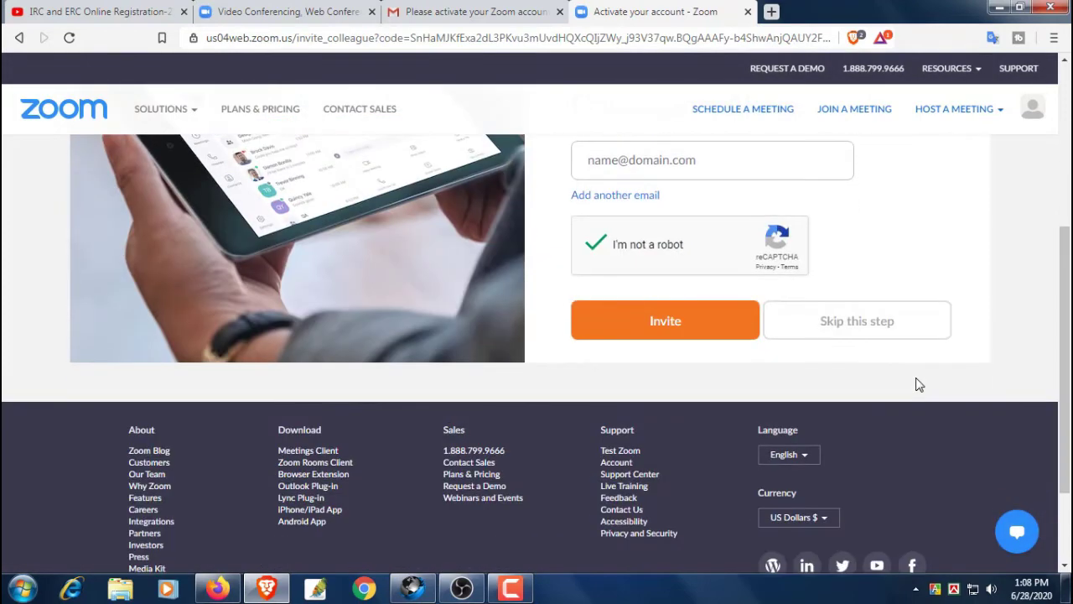
pyautogui.click(870, 326)
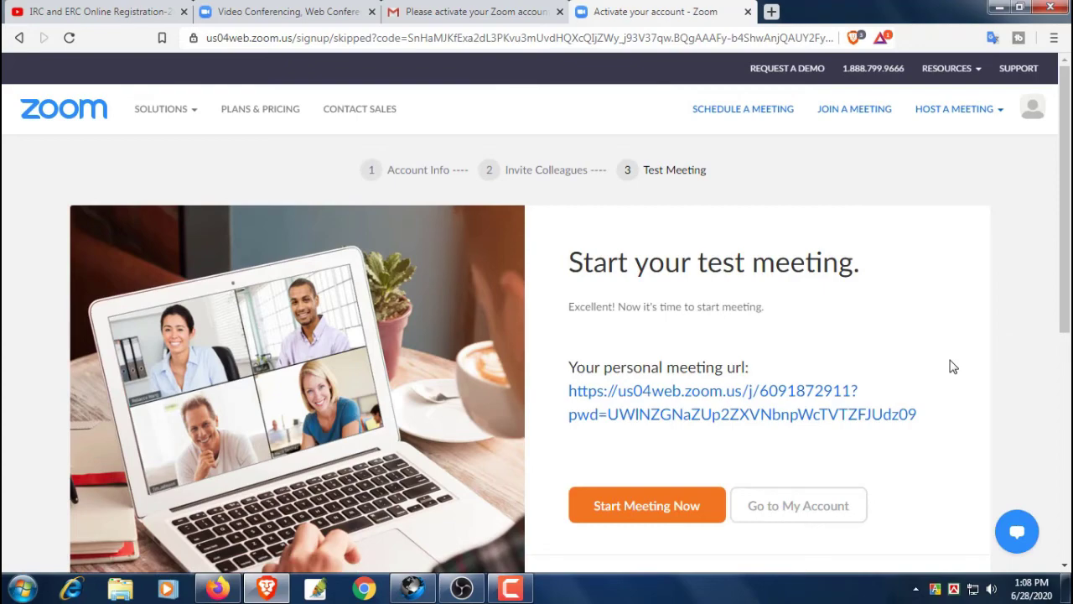
# Go to My Account, close the All About Zoom popup and both New Features banners, and review the profile
pyautogui.scroll(-2, 952, 367)
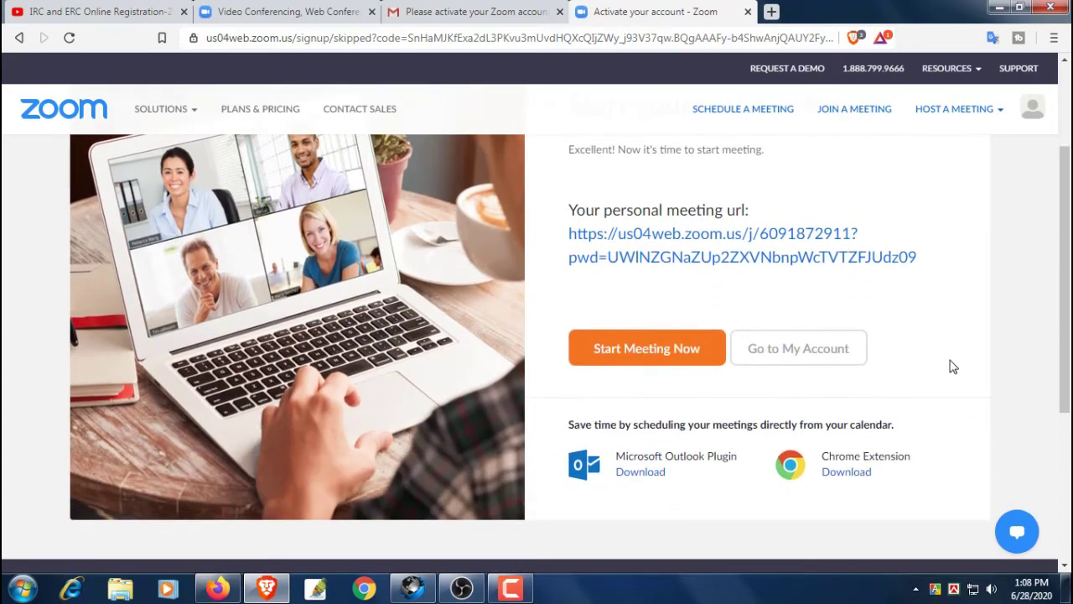
pyautogui.click(810, 349)
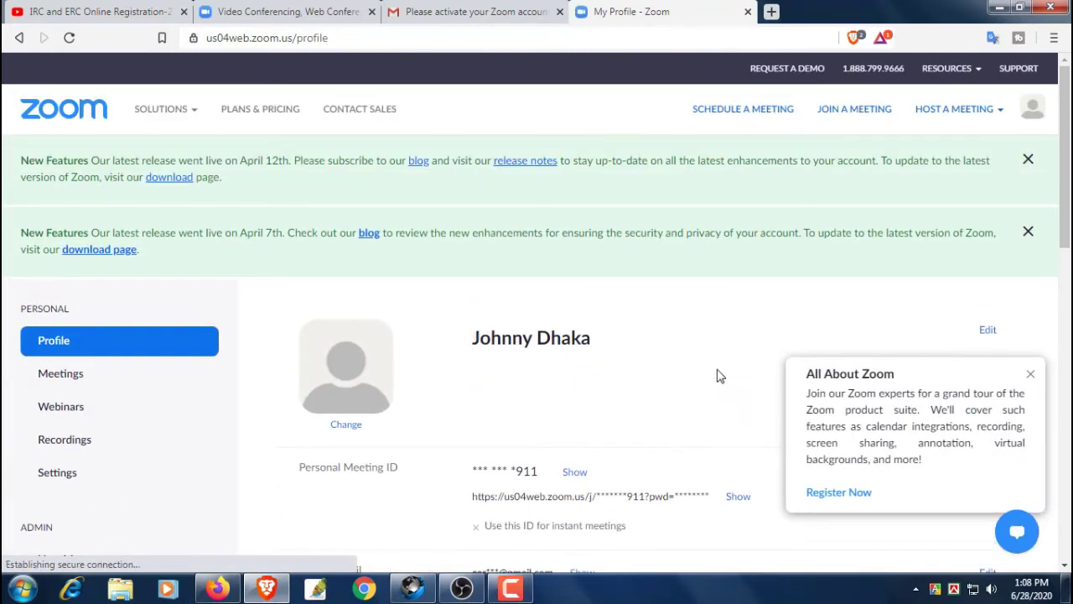
pyautogui.click(1029, 374)
pyautogui.click(1028, 231)
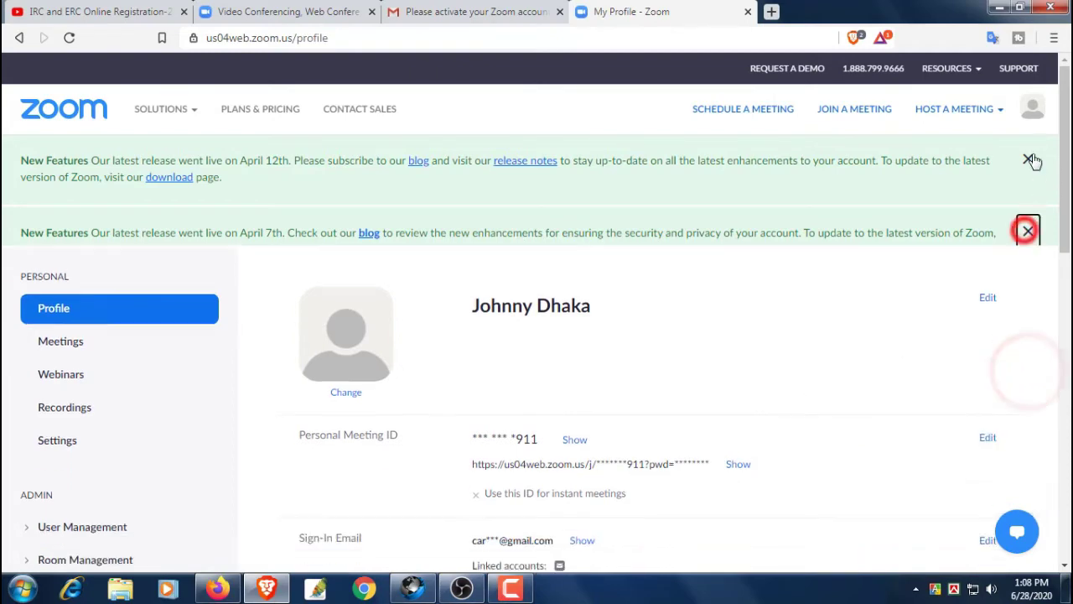
pyautogui.click(1028, 159)
pyautogui.scroll(-2, 852, 338)
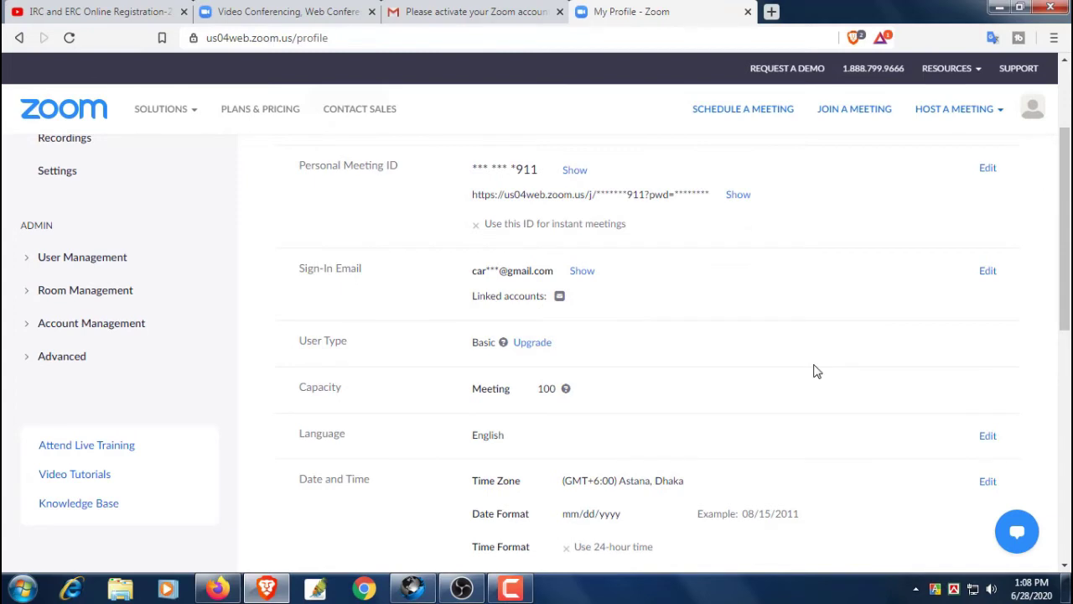
pyautogui.scroll(-1, 755, 356)
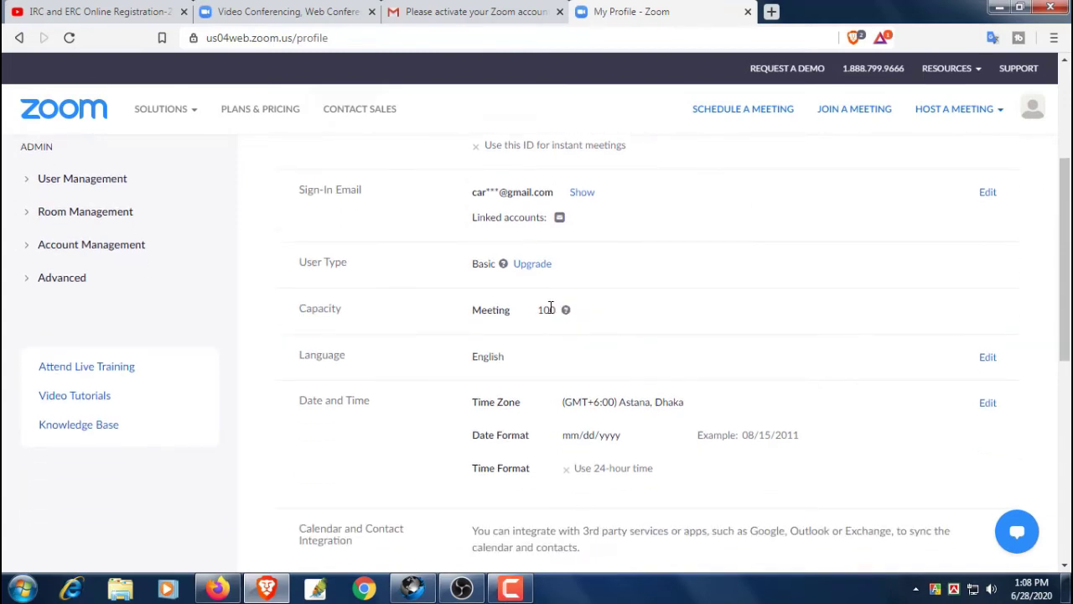
pyautogui.scroll(-1, 587, 335)
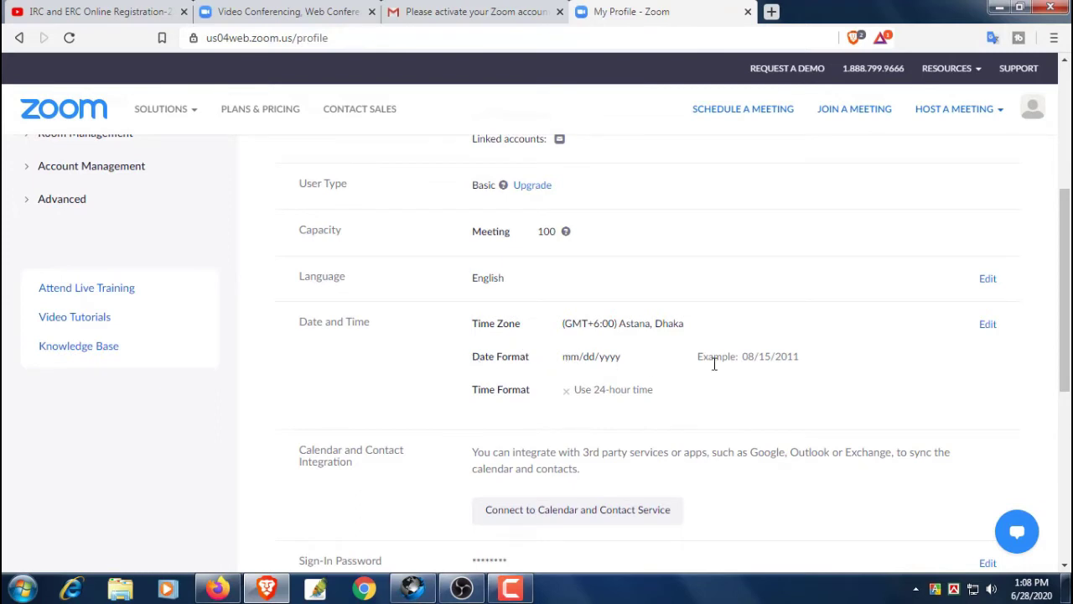
pyautogui.scroll(-2, 427, 359)
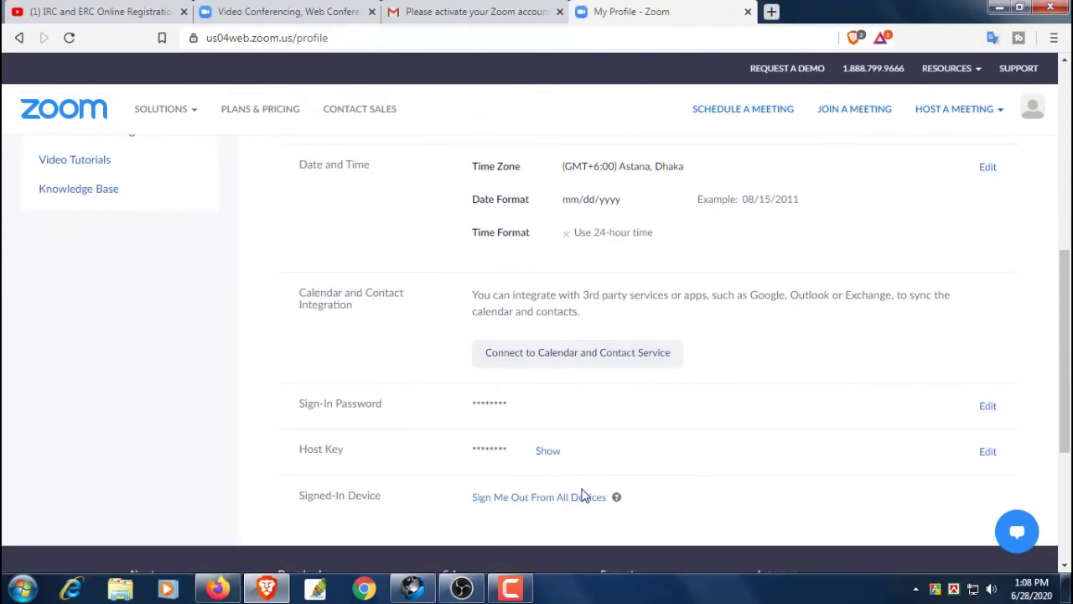
pyautogui.scroll(-1, 742, 478)
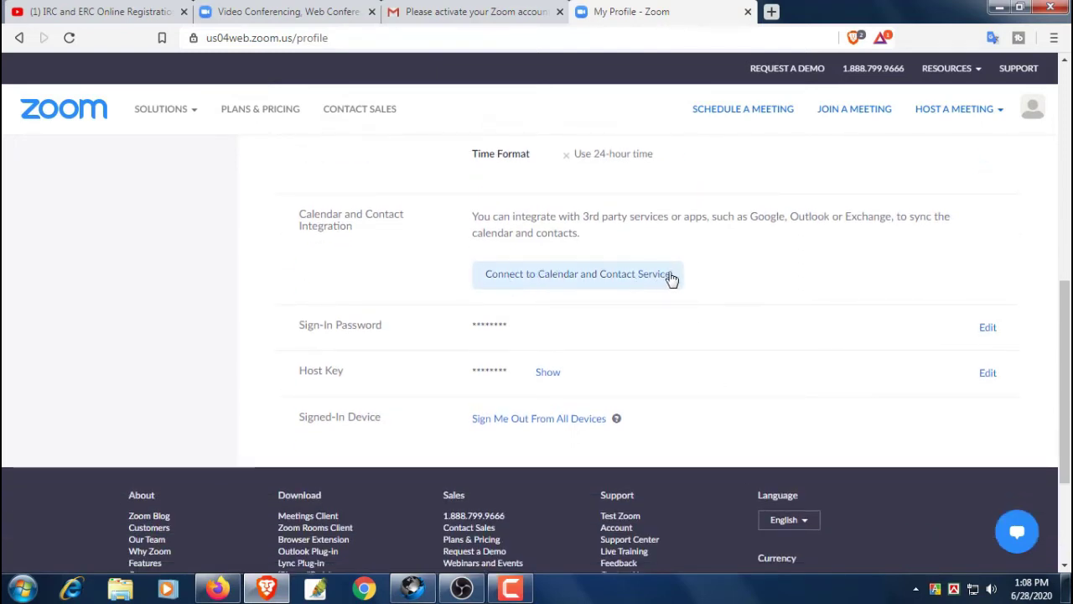
# Choose Google as the calendar and contacts service and pick the first Google account
pyautogui.click(644, 275)
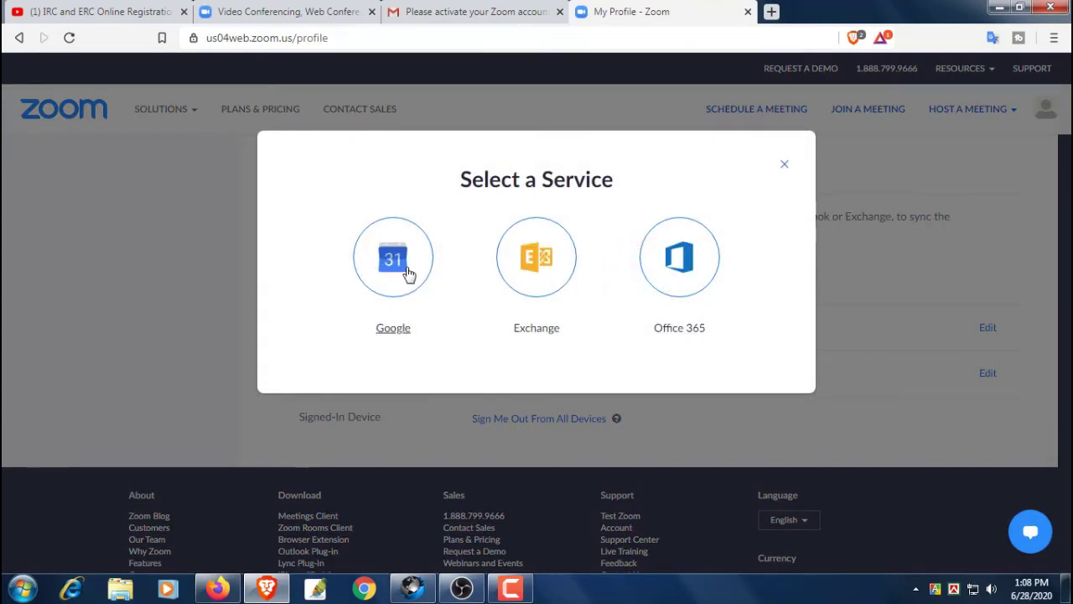
pyautogui.click(406, 265)
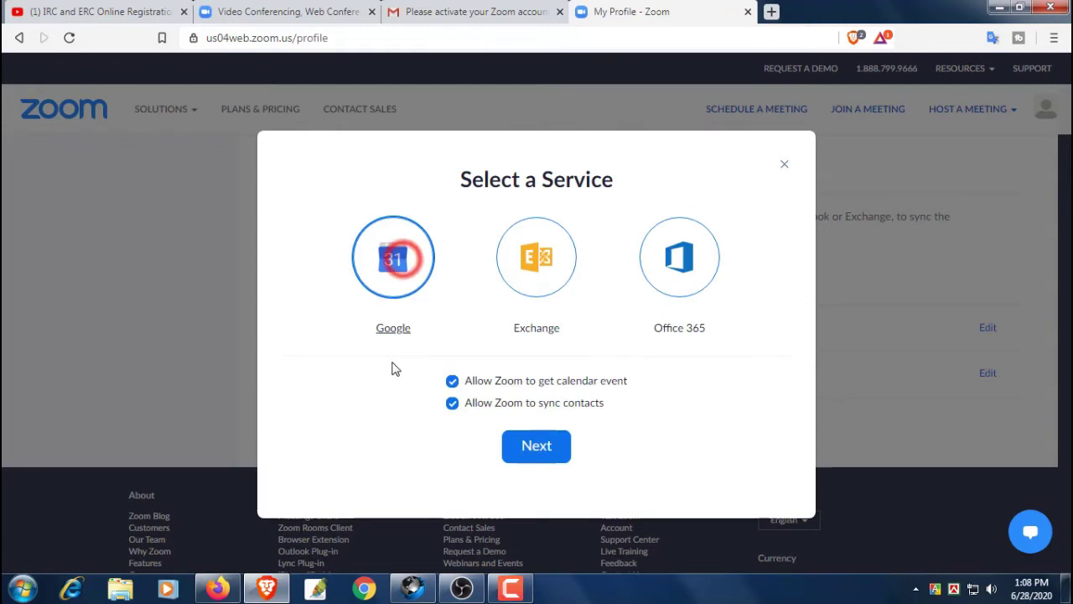
pyautogui.click(553, 453)
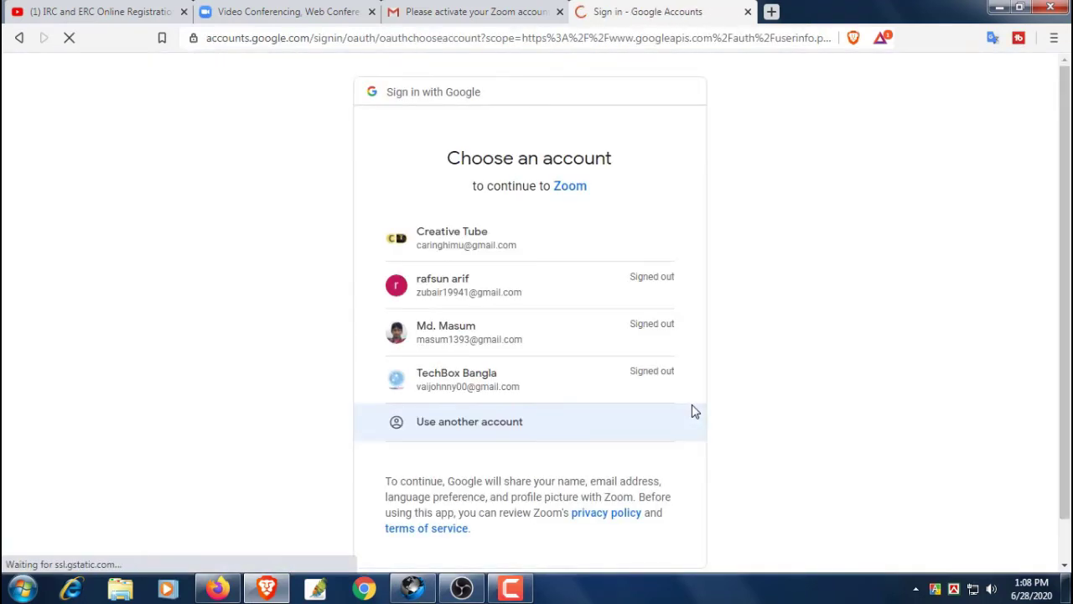
pyautogui.click(468, 233)
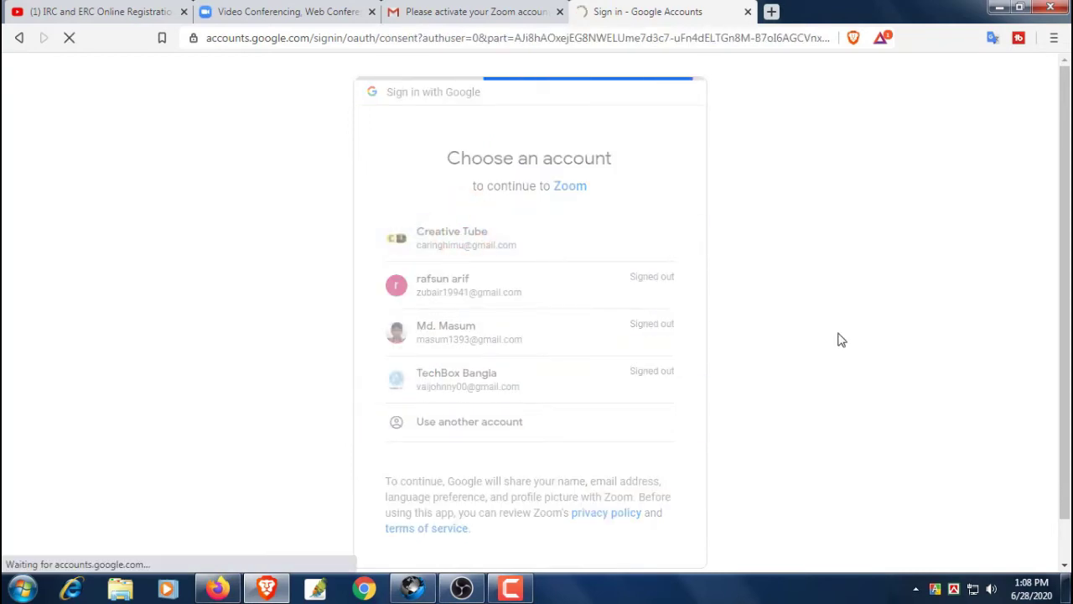
# Allow Zoom to access the Google account, then check the calendar-event and contact sync entries on the profile
pyautogui.scroll(-3, 712, 445)
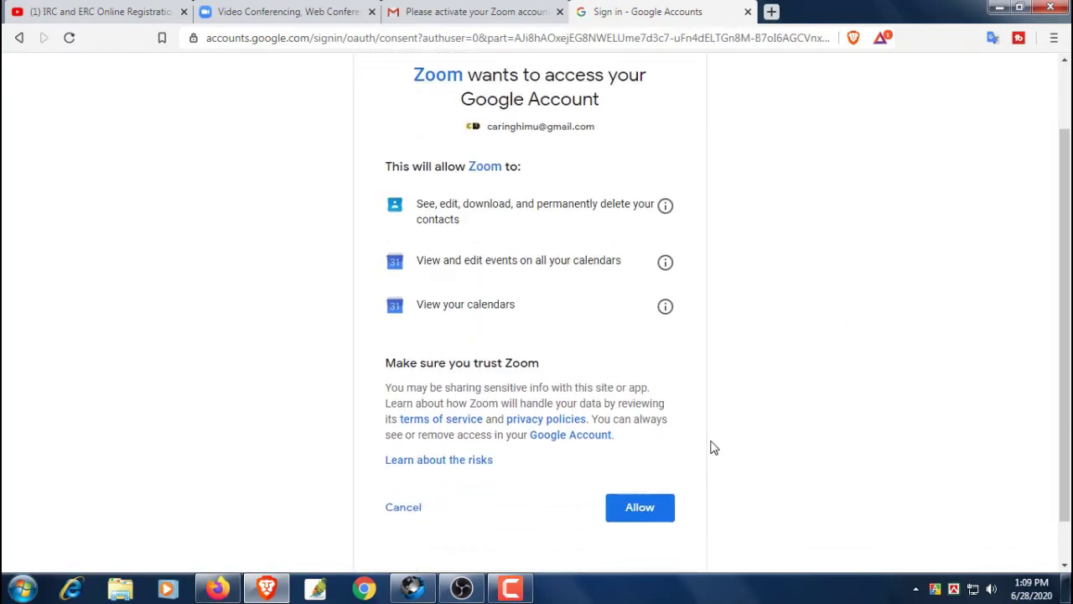
pyautogui.click(630, 464)
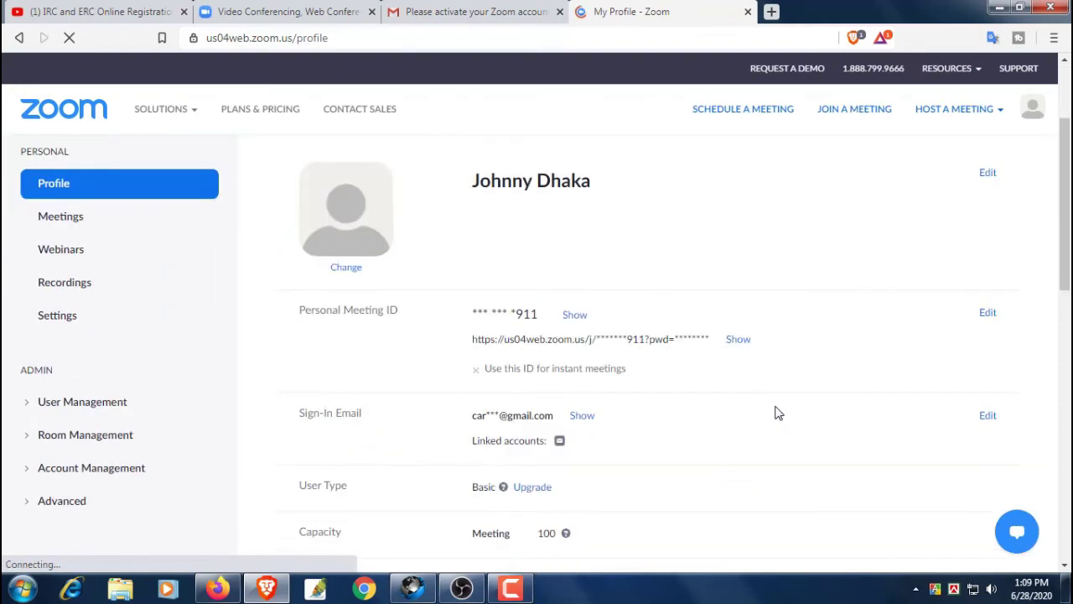
pyautogui.scroll(-3, 776, 412)
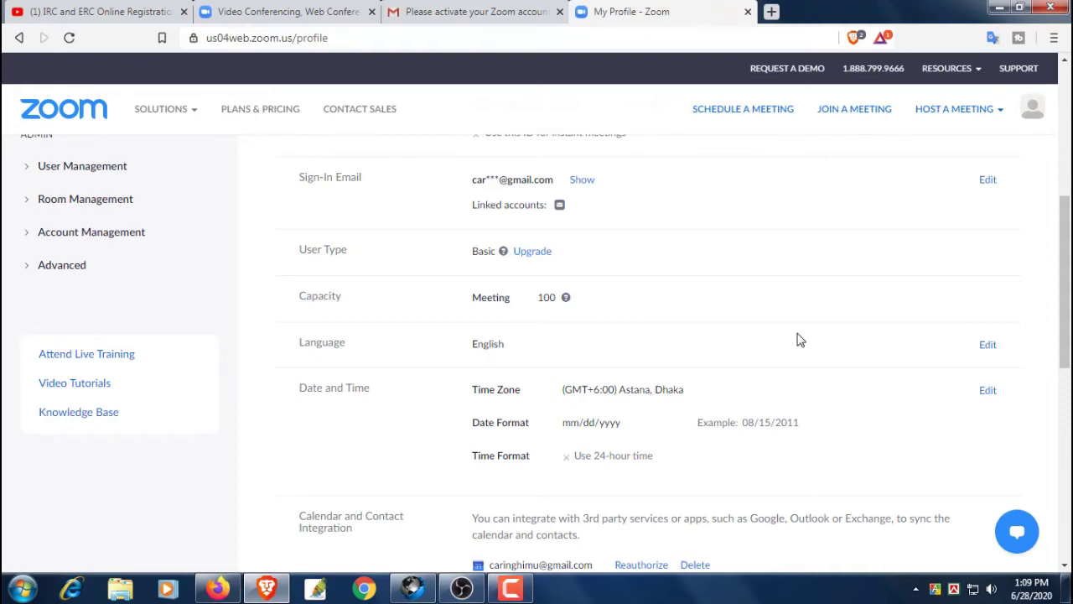
pyautogui.scroll(-5, 799, 339)
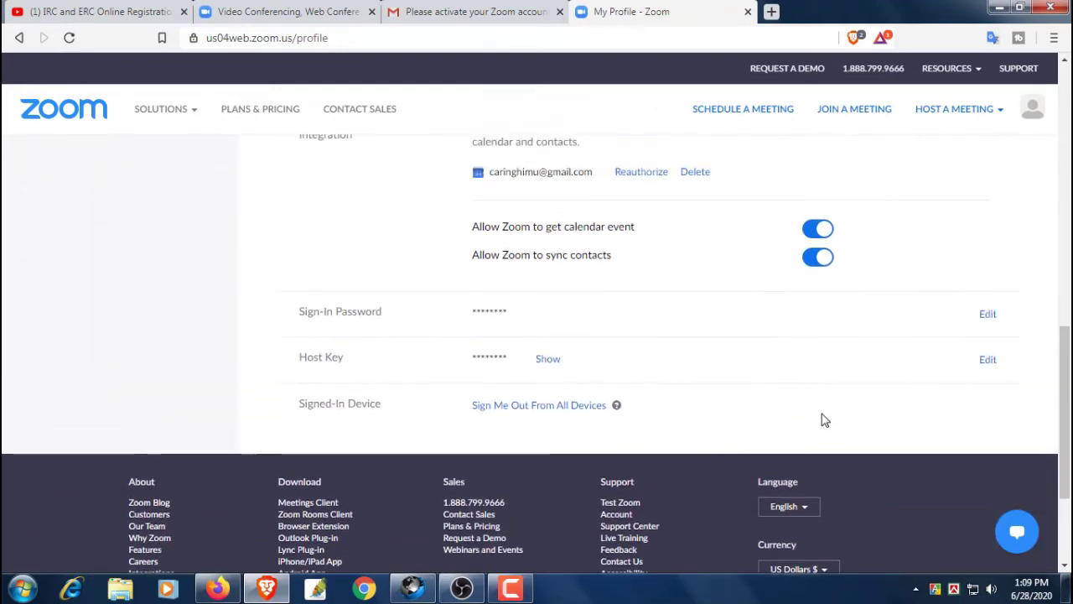
pyautogui.moveTo(460, 227); pyautogui.dragTo(638, 234)
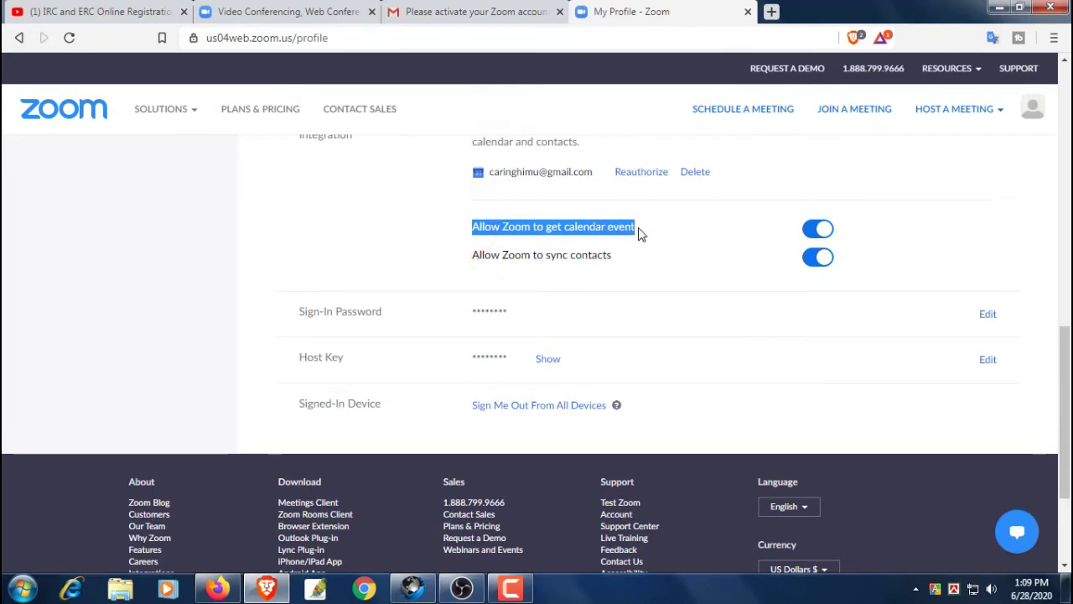
pyautogui.moveTo(469, 256); pyautogui.dragTo(821, 249)
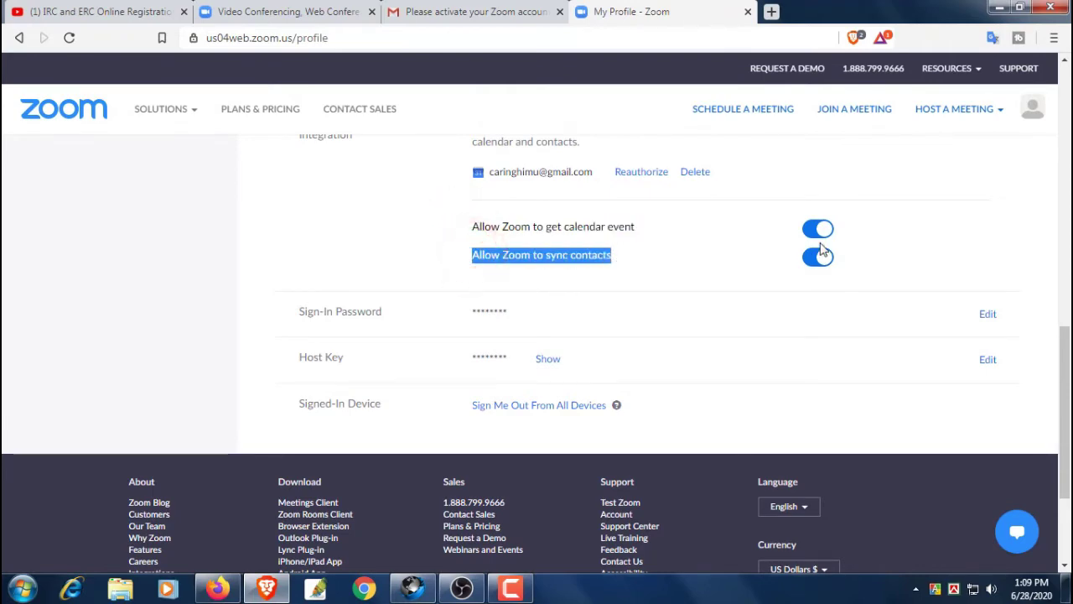
pyautogui.click(738, 255)
pyautogui.scroll(10, 710, 335)
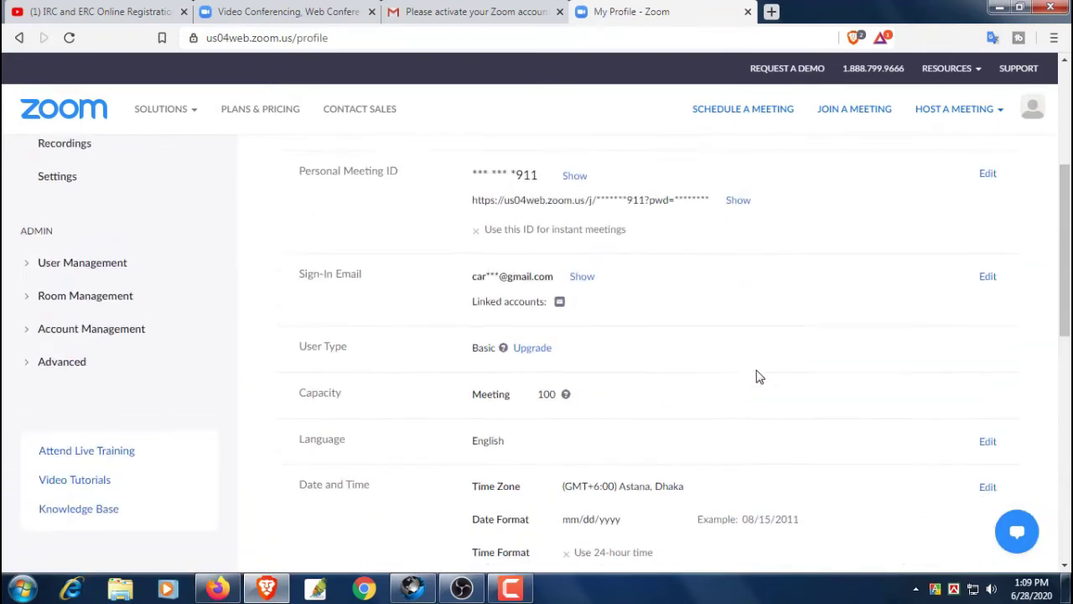
pyautogui.scroll(-2, 763, 382)
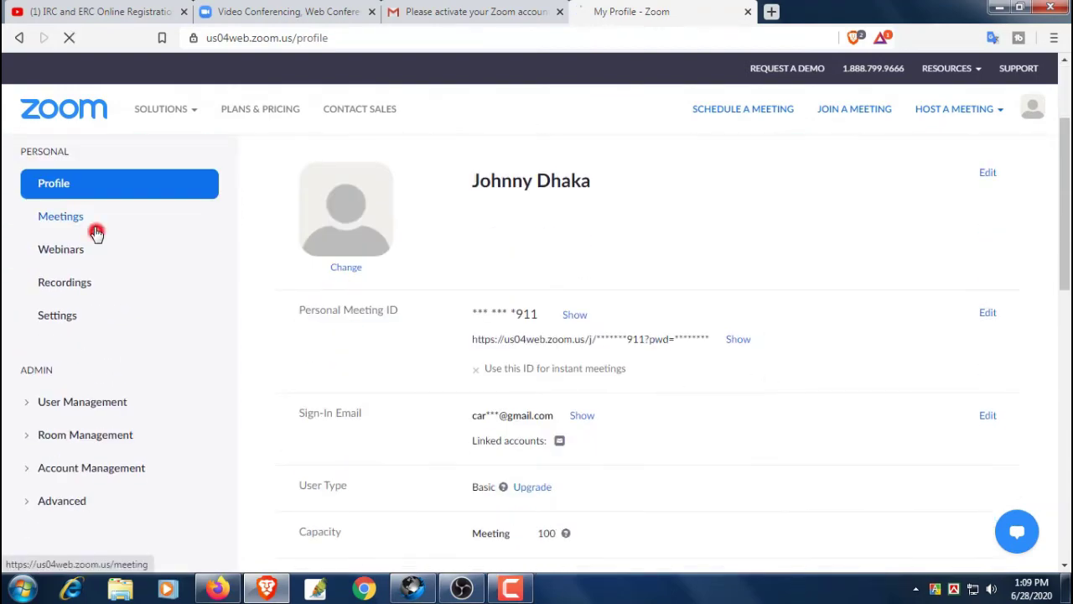
pyautogui.click(95, 231)
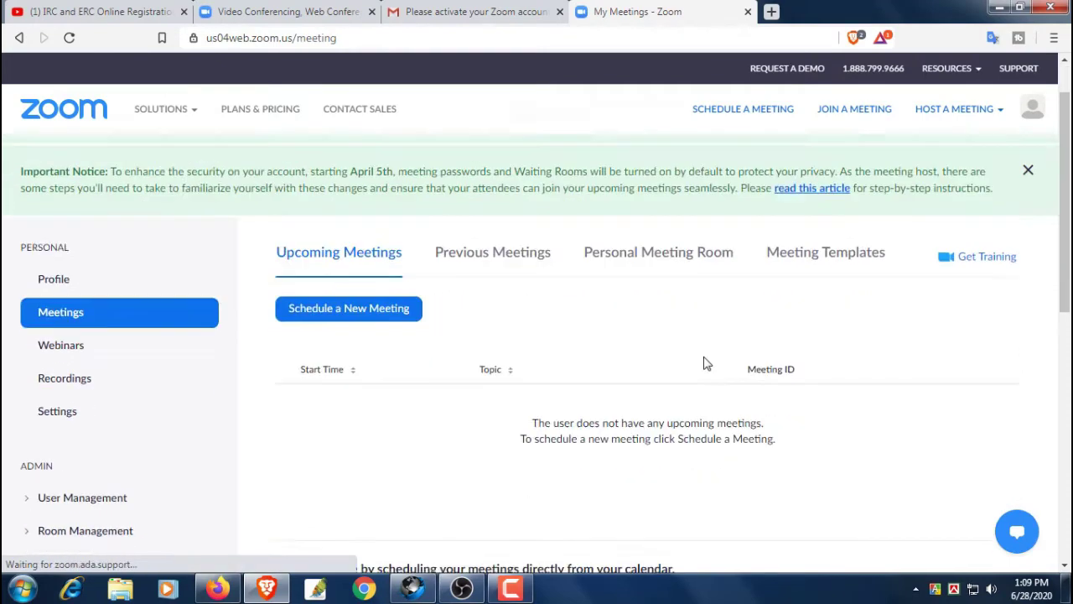
pyautogui.scroll(-2, 704, 363)
pyautogui.scroll(-1, 704, 363)
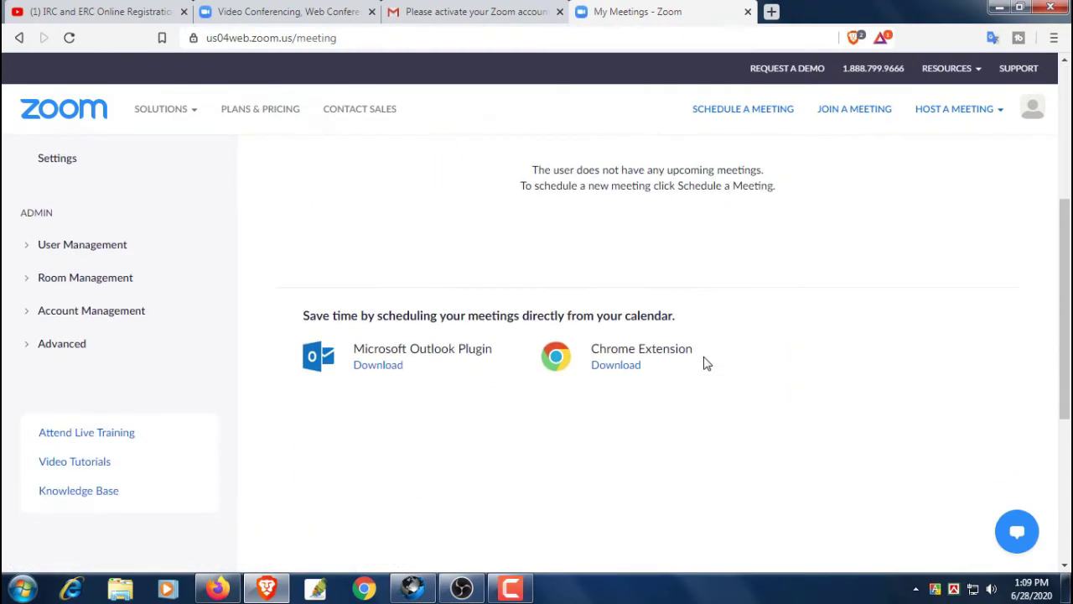
pyautogui.scroll(2, 264, 383)
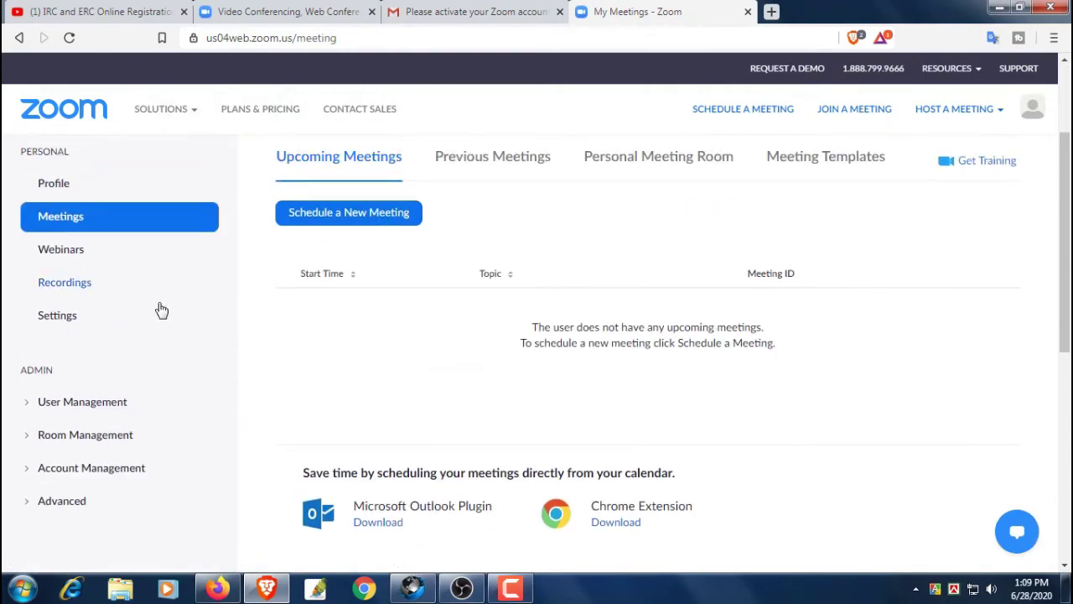
pyautogui.click(63, 282)
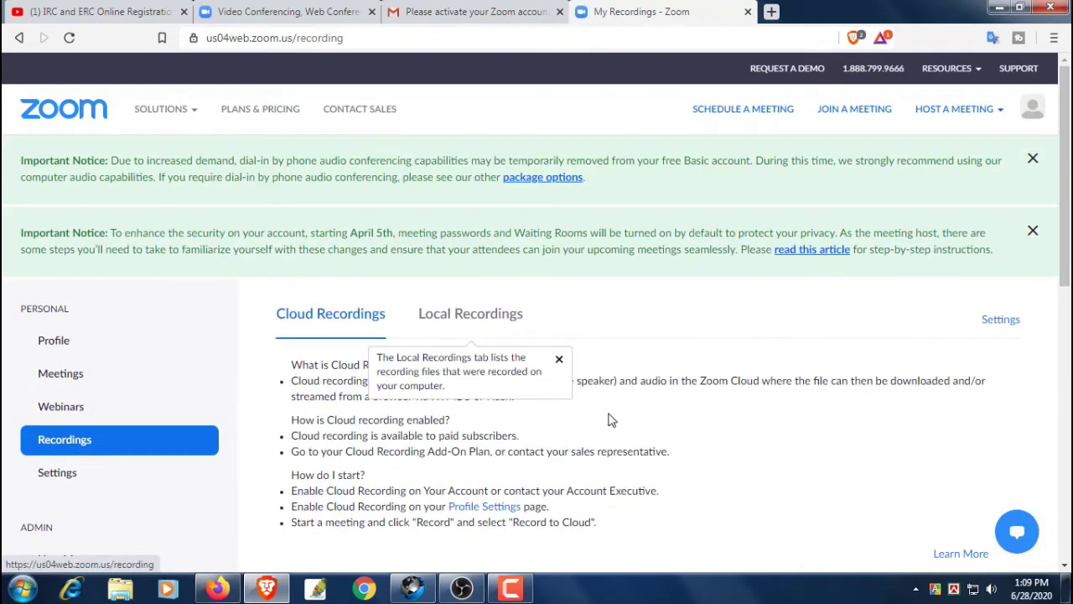
pyautogui.click(559, 361)
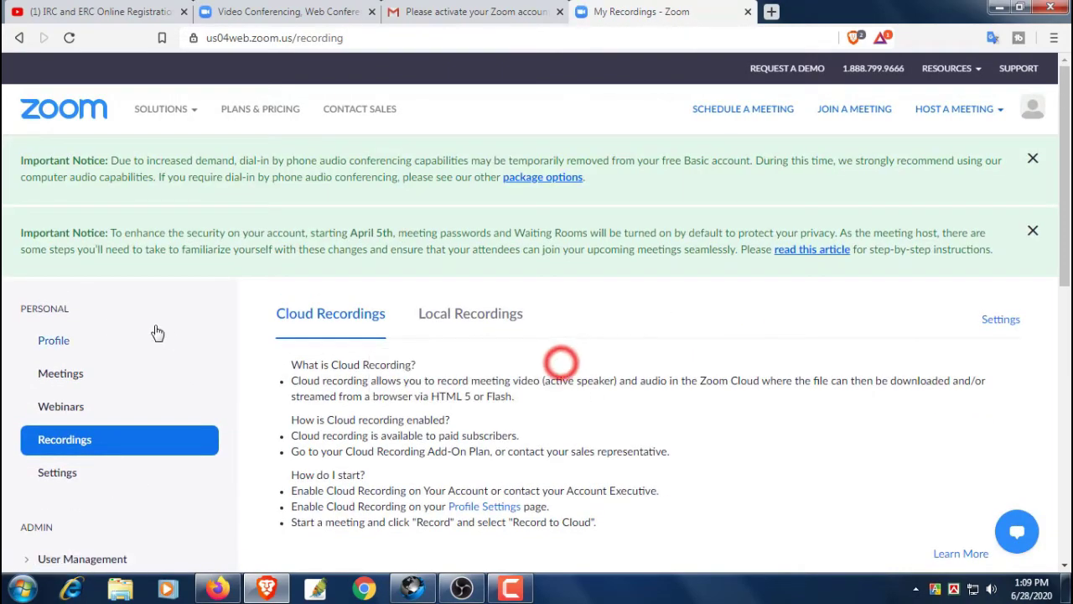
pyautogui.click(75, 342)
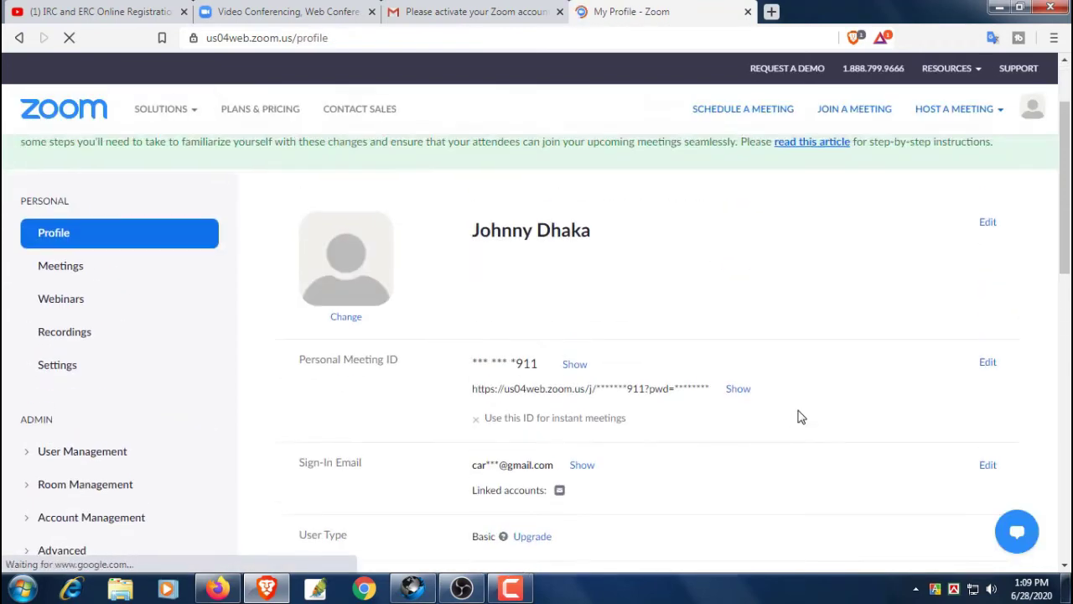
# Upload TechBox > Untitled-13.png as the new profile picture
pyautogui.click(345, 426)
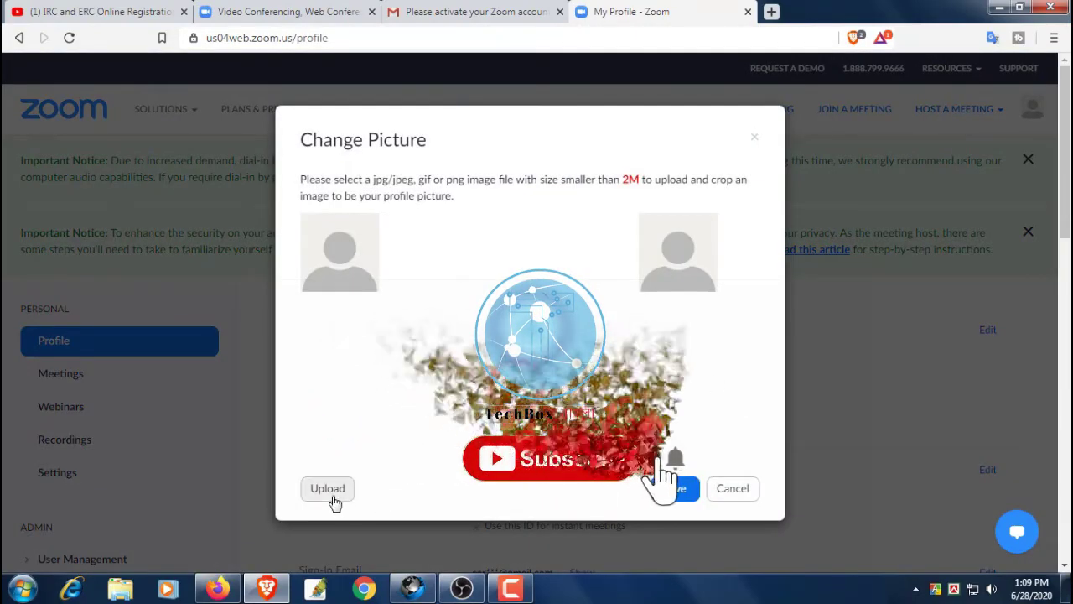
pyautogui.click(328, 490)
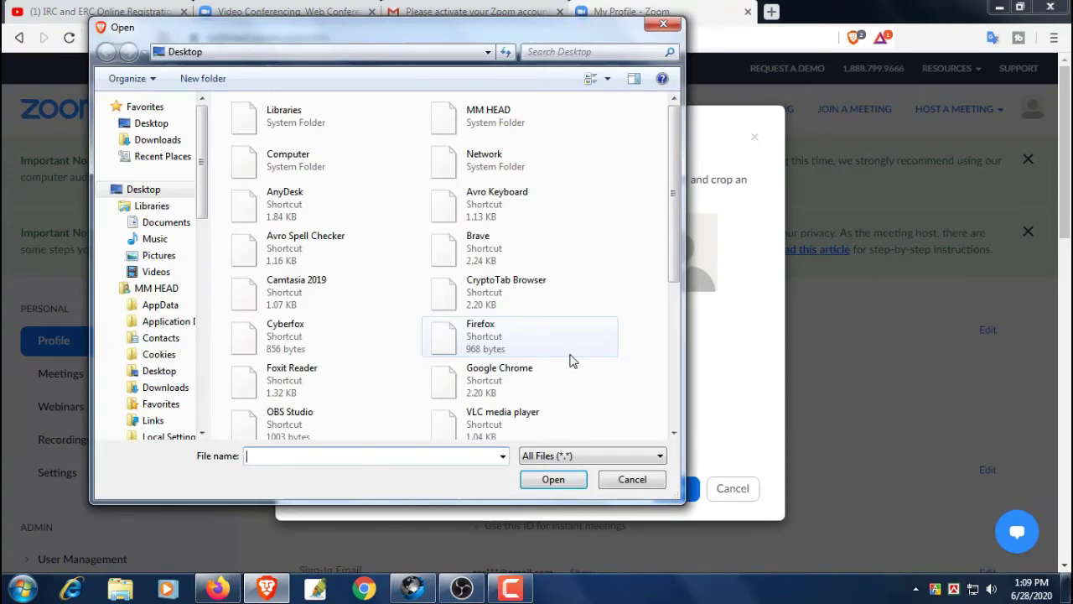
pyautogui.moveTo(676, 222); pyautogui.dragTo(669, 323)
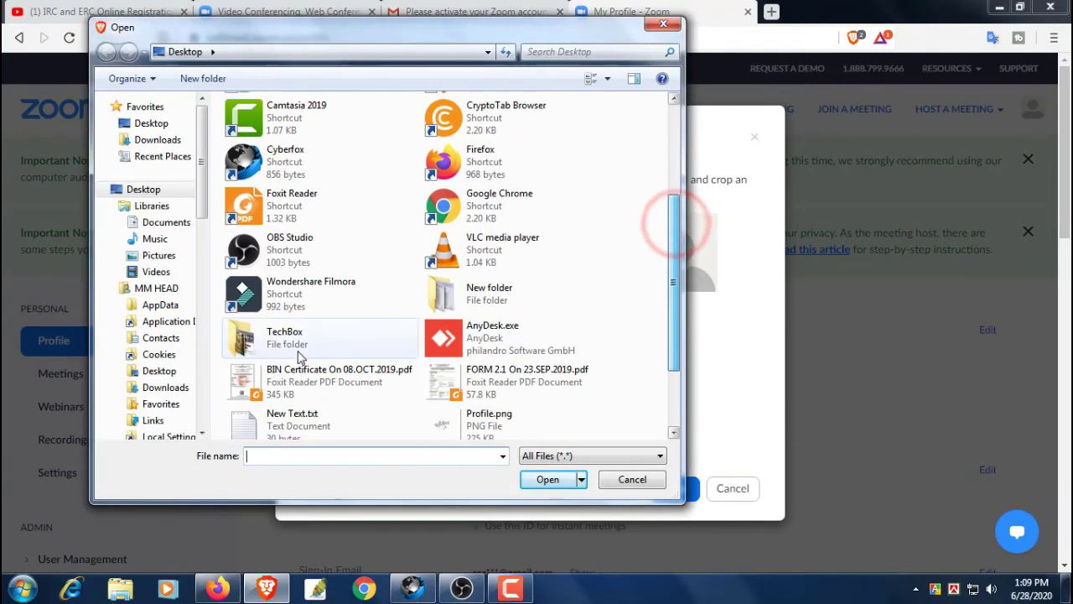
pyautogui.doubleClick(286, 340)
pyautogui.moveTo(672, 209); pyautogui.dragTo(671, 362)
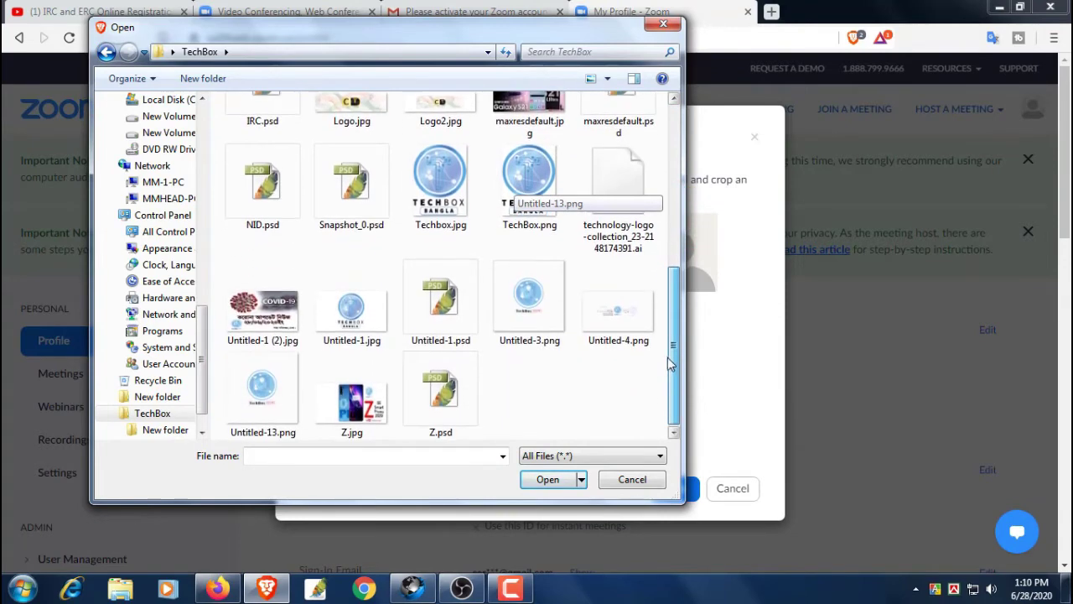
pyautogui.click(279, 394)
pyautogui.doubleClick(279, 394)
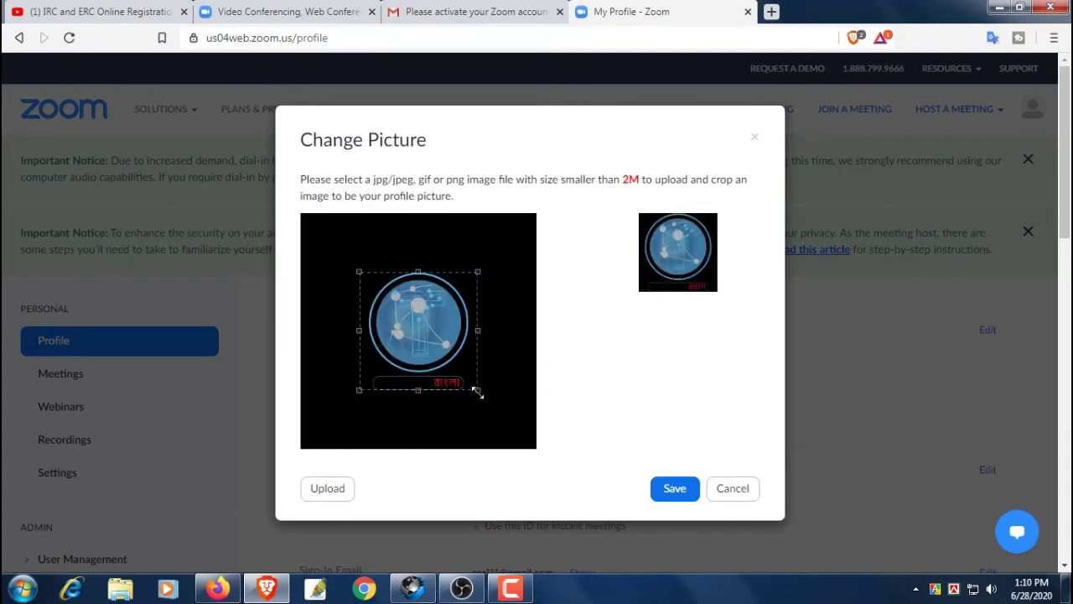
# Enlarge and center the crop box around the blue logo and save the picture
pyautogui.moveTo(477, 393); pyautogui.dragTo(483, 402)
pyautogui.moveTo(445, 354); pyautogui.dragTo(442, 344)
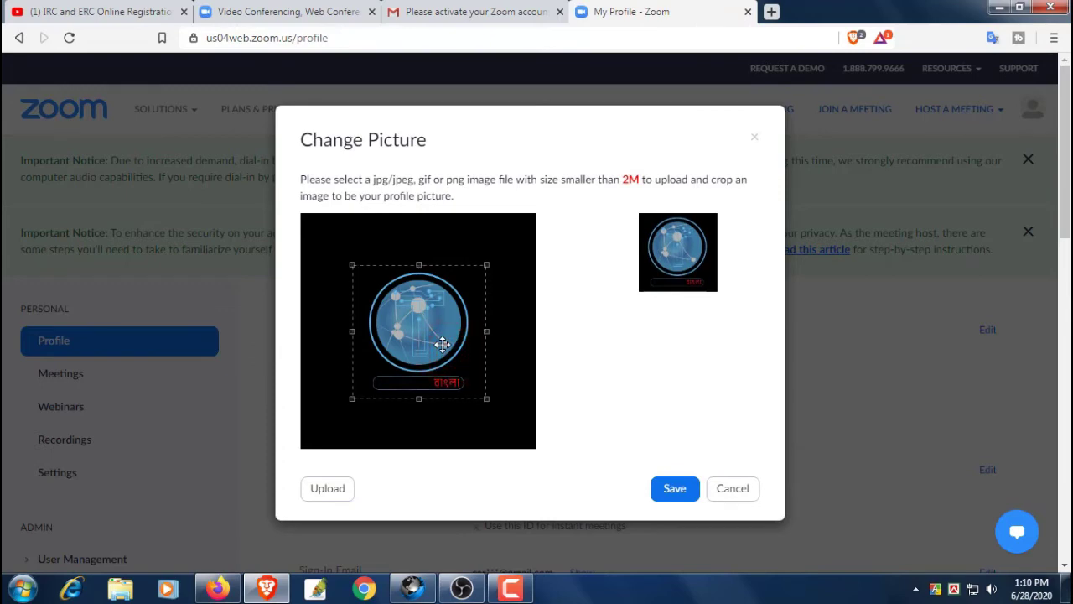
pyautogui.click(668, 489)
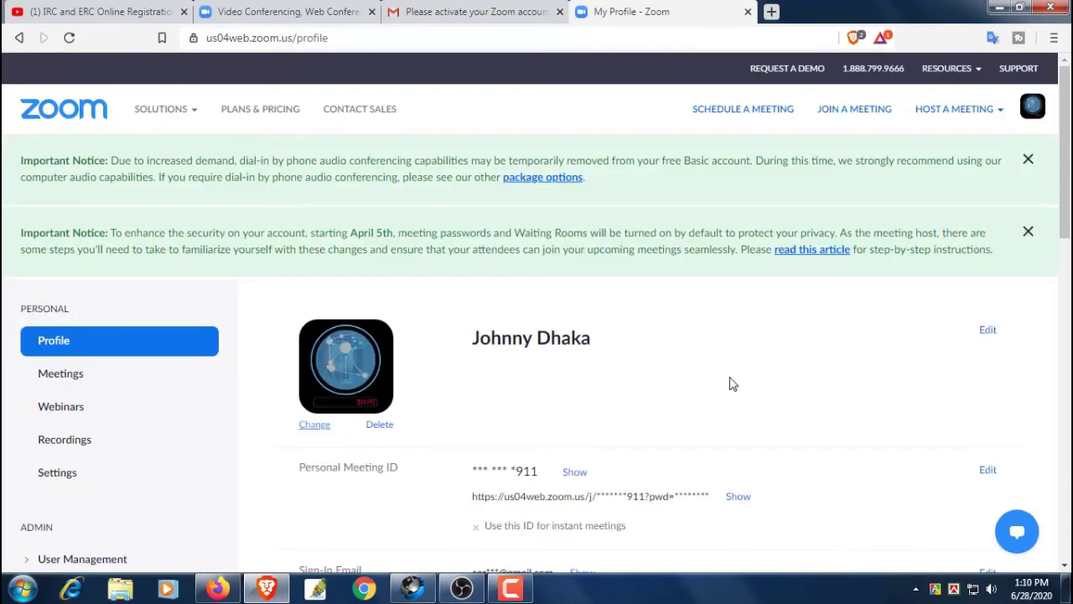
pyautogui.scroll(-1, 730, 384)
pyautogui.moveTo(438, 250); pyautogui.dragTo(741, 284)
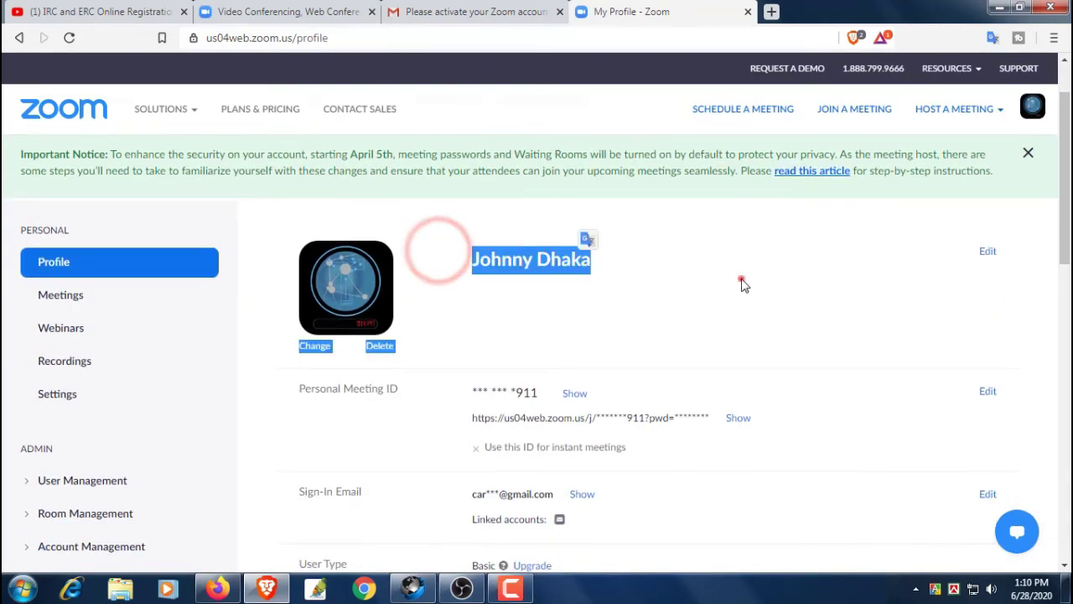
pyautogui.click(741, 283)
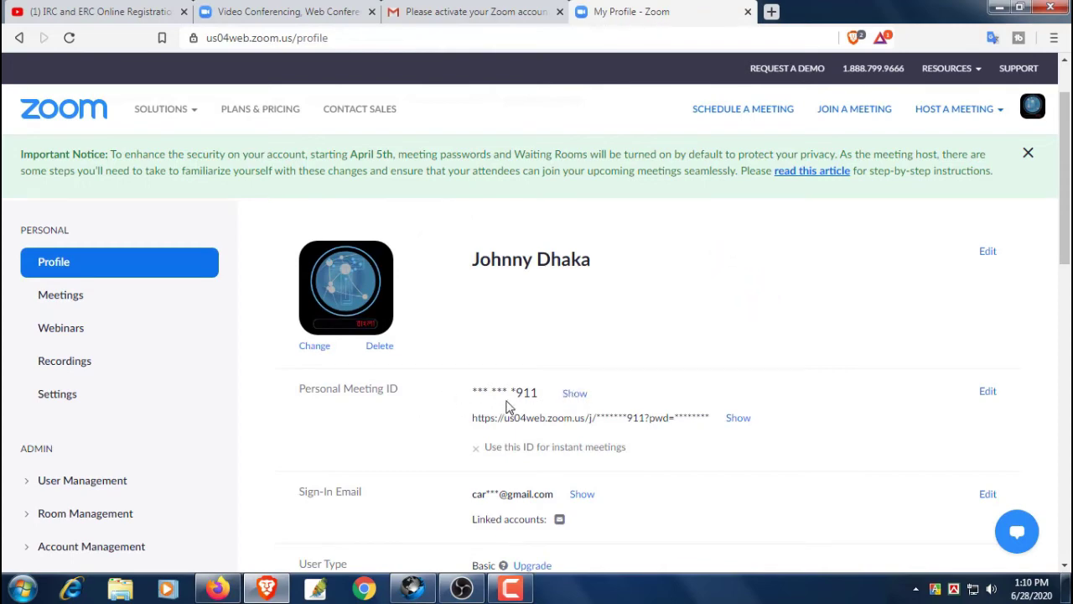
pyautogui.scroll(-1, 857, 315)
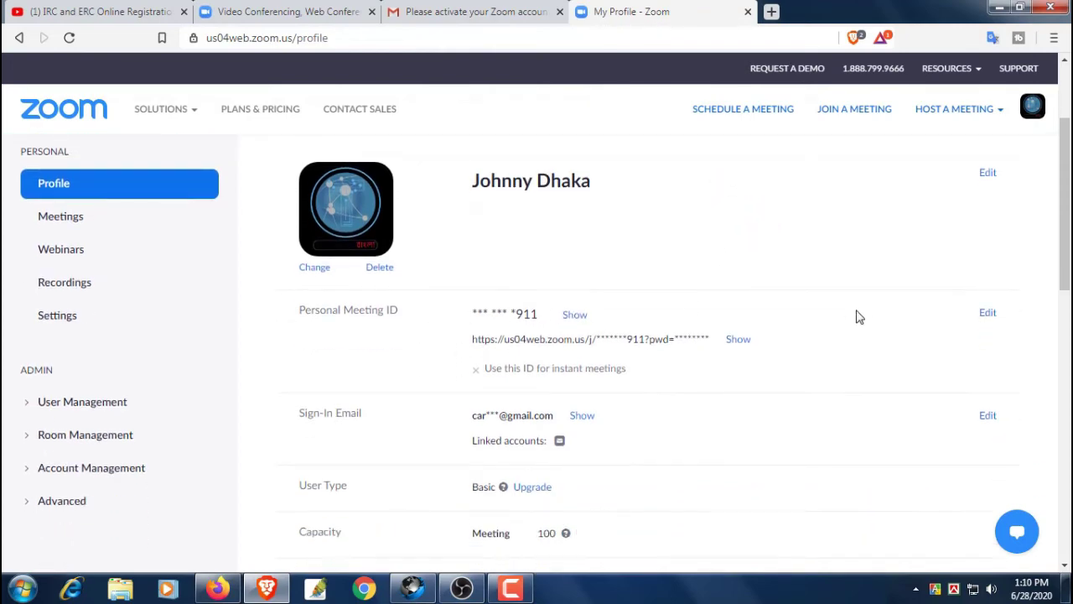
pyautogui.scroll(1, 857, 315)
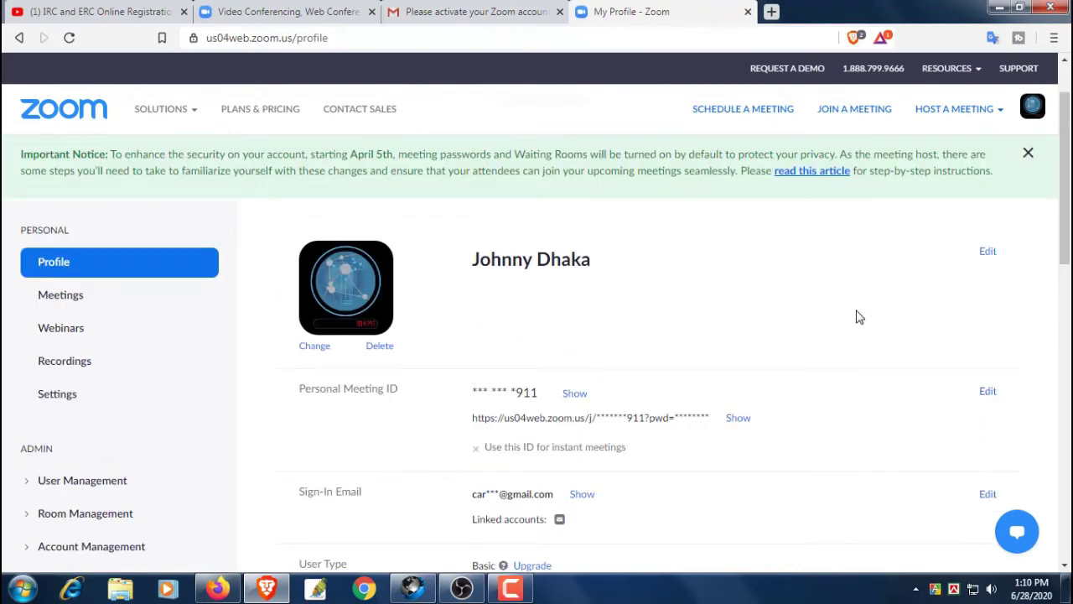
pyautogui.click(575, 393)
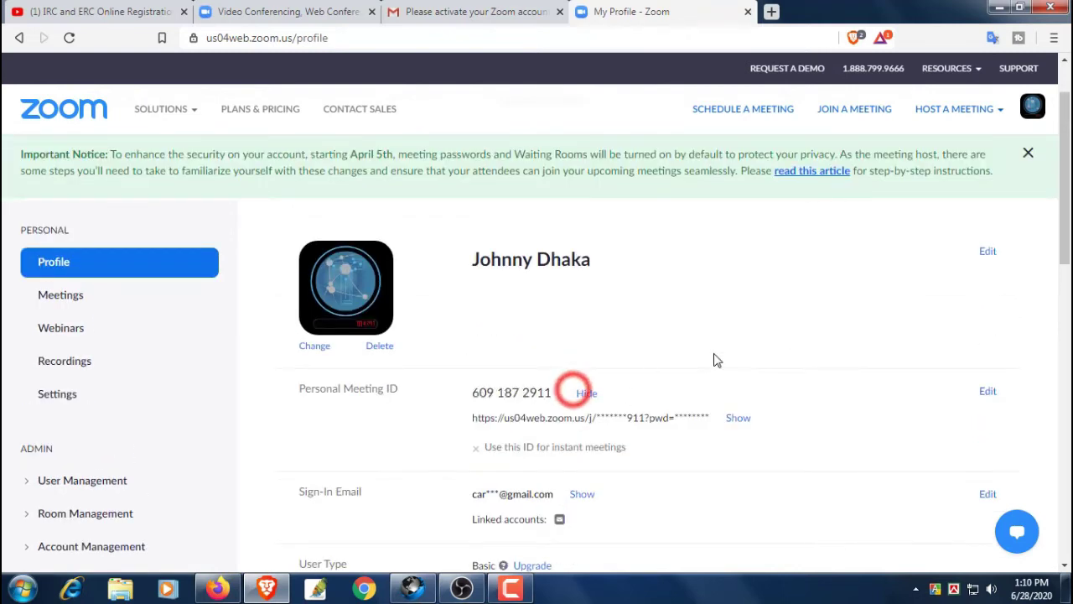
pyautogui.moveTo(474, 394); pyautogui.dragTo(554, 393)
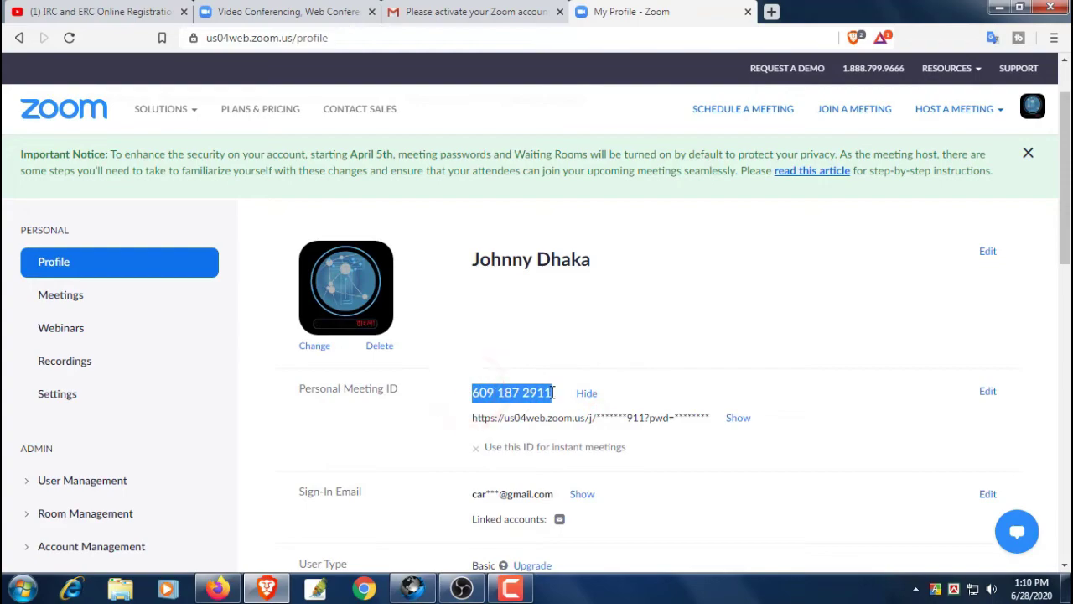
pyautogui.click(705, 364)
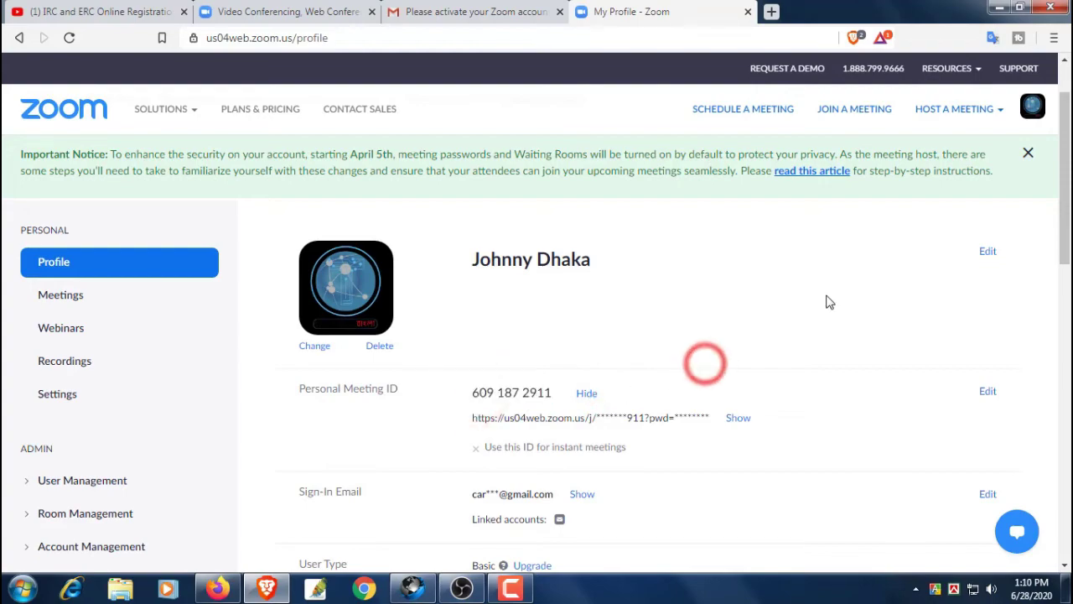
pyautogui.scroll(-3, 842, 339)
pyautogui.scroll(4, 844, 340)
pyautogui.scroll(-5, 844, 340)
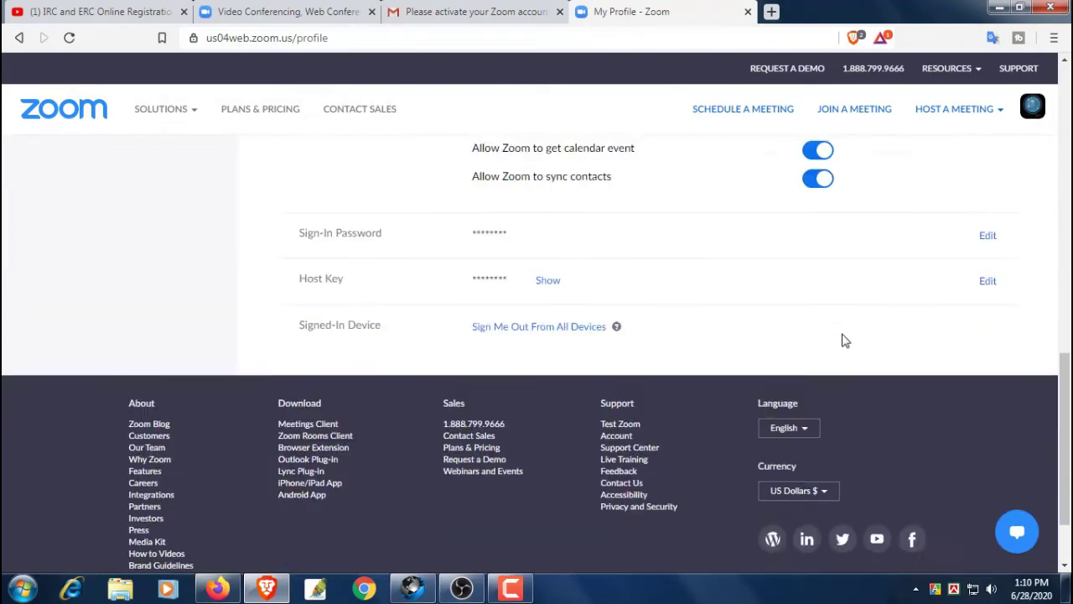
pyautogui.scroll(5, 844, 340)
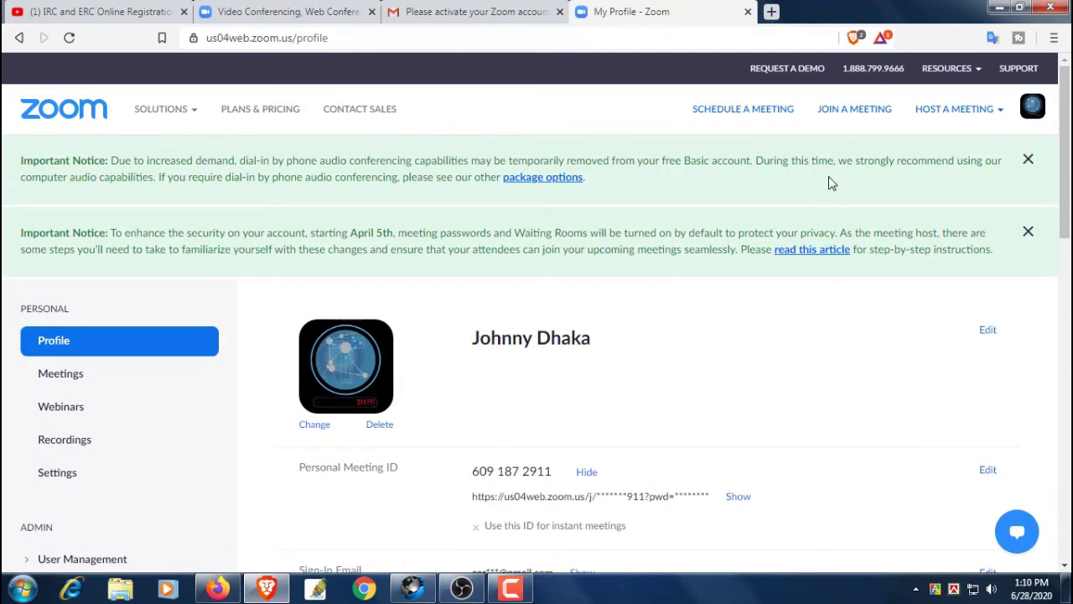
# Open the Schedule a Meeting form and look through its topic and description fields
pyautogui.click(737, 107)
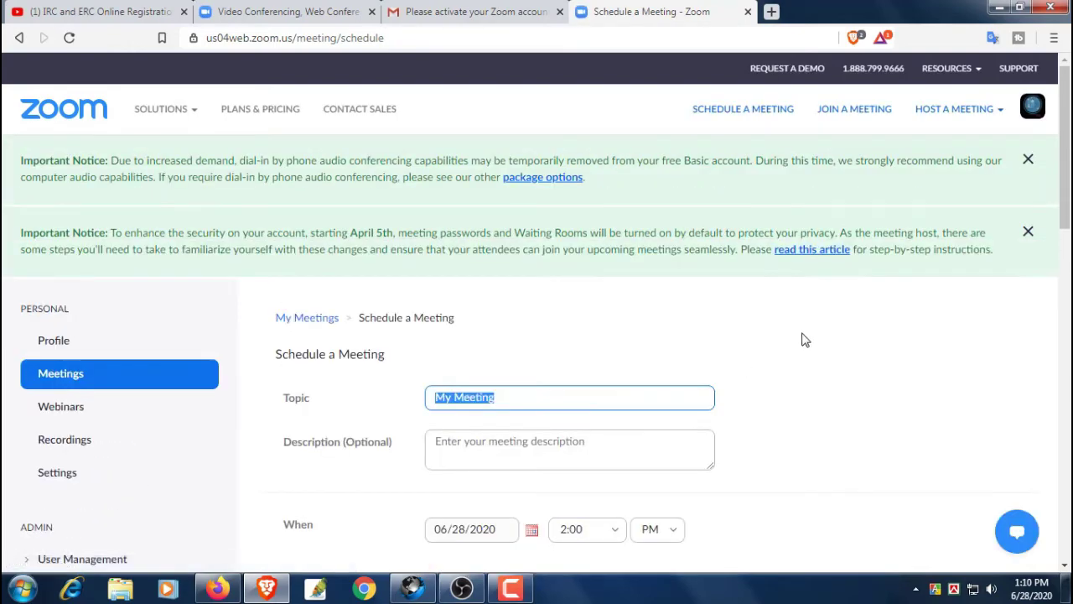
pyautogui.scroll(-1, 810, 391)
pyautogui.scroll(-1, 810, 391)
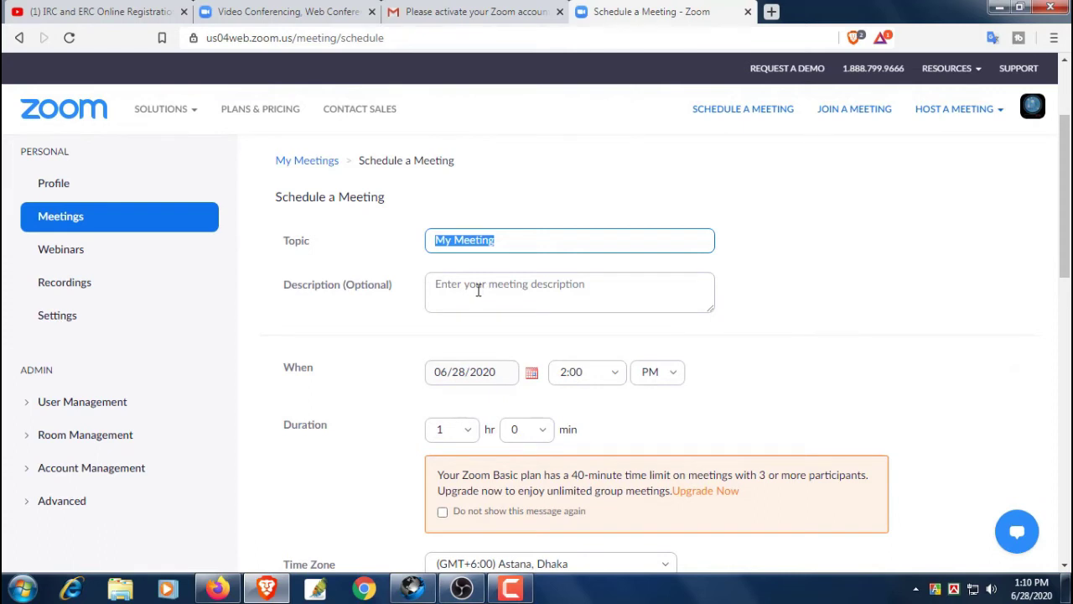
pyautogui.click(478, 290)
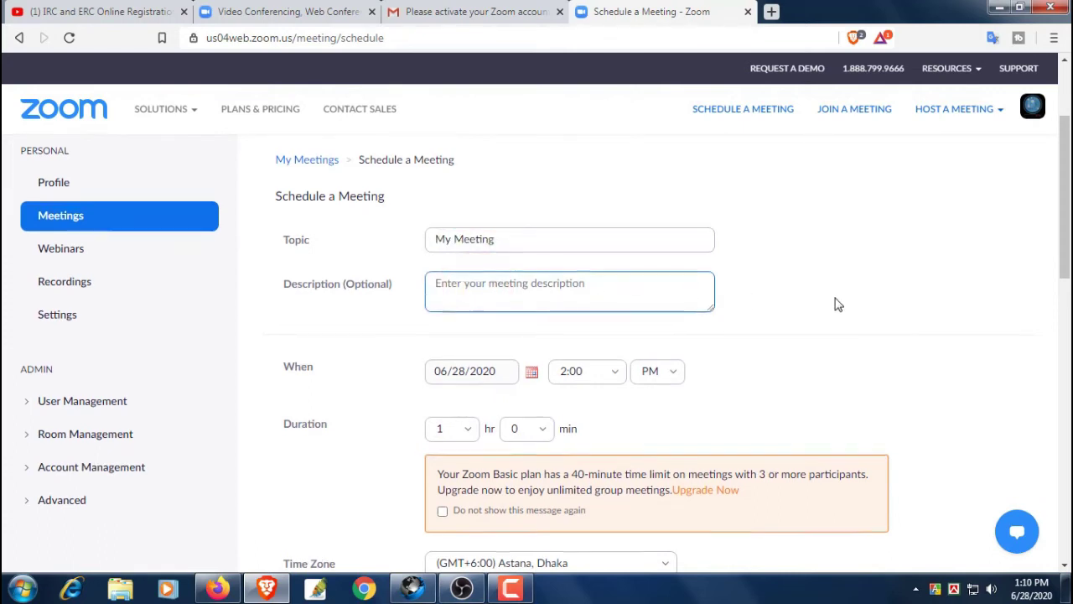
pyautogui.scroll(-1, 835, 305)
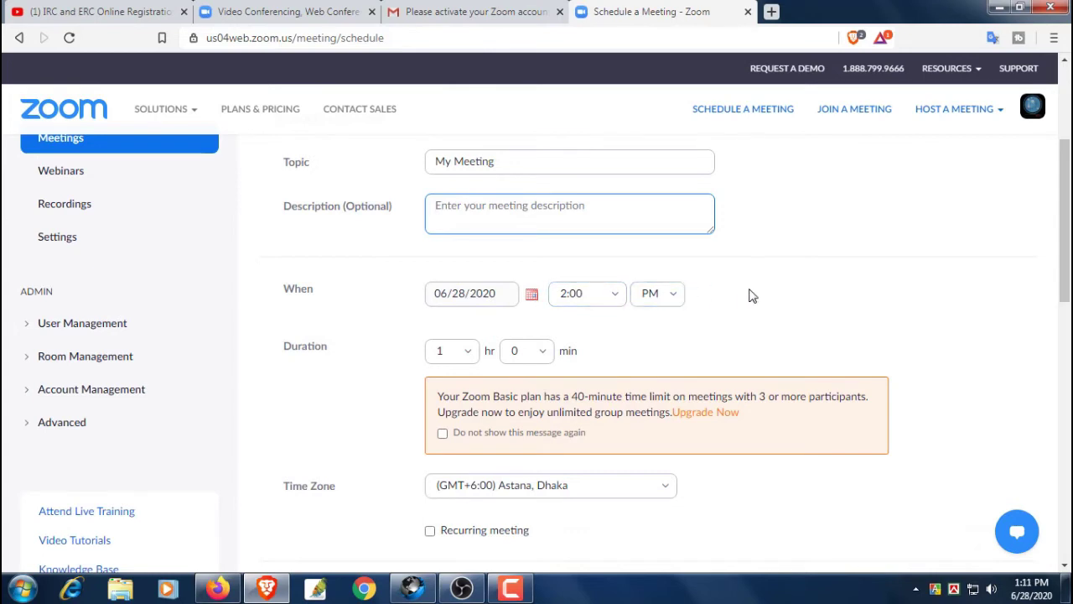
pyautogui.scroll(-2, 752, 295)
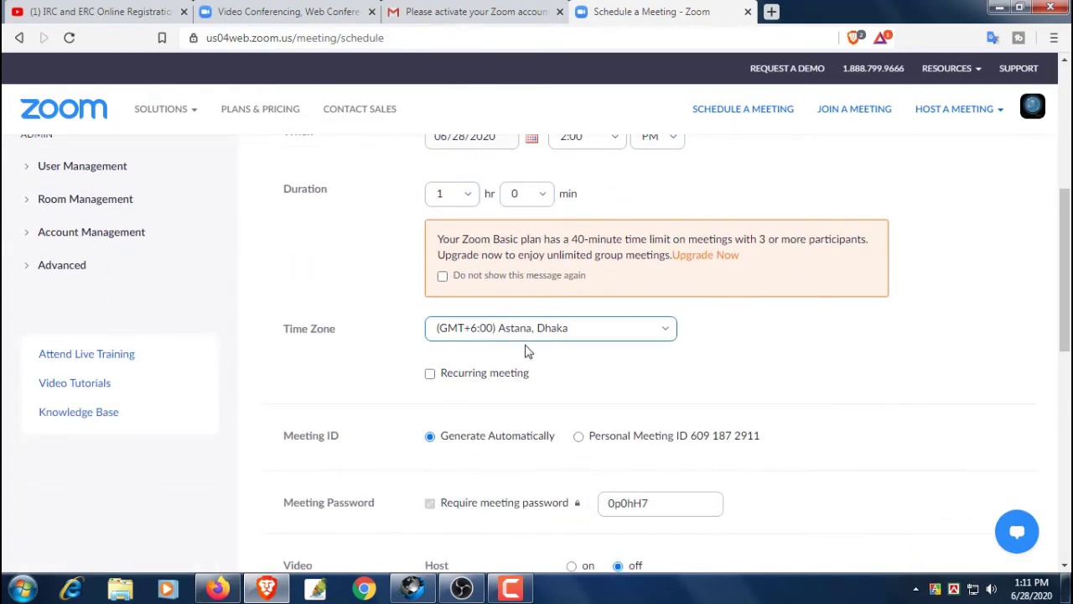
pyautogui.scroll(-2, 746, 378)
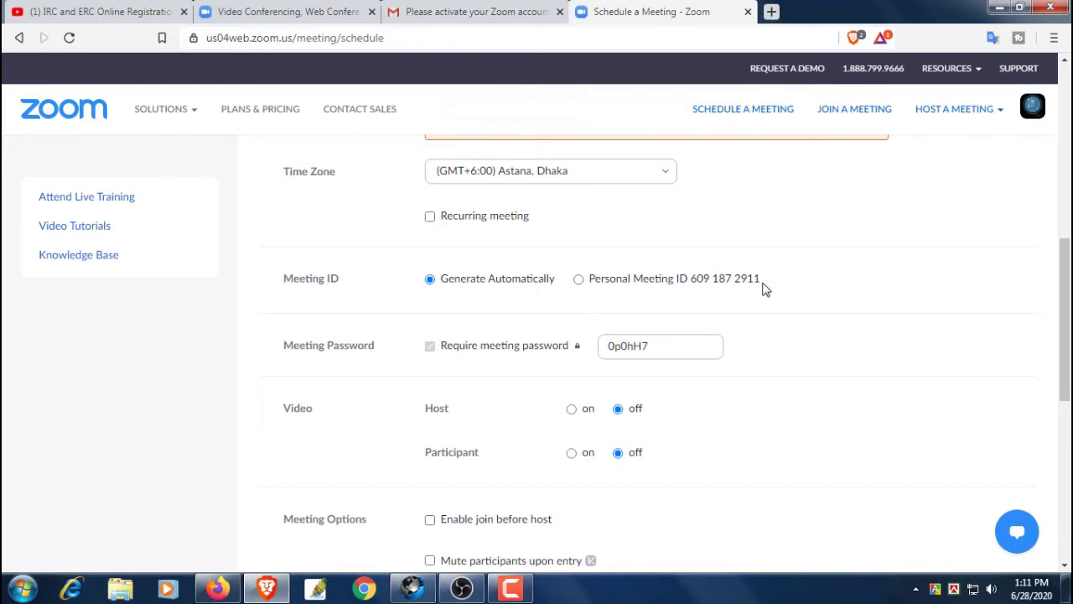
# Check the meeting password field further down, then cancel the form without saving
pyautogui.click(667, 353)
pyautogui.click(790, 337)
pyautogui.scroll(-2, 797, 346)
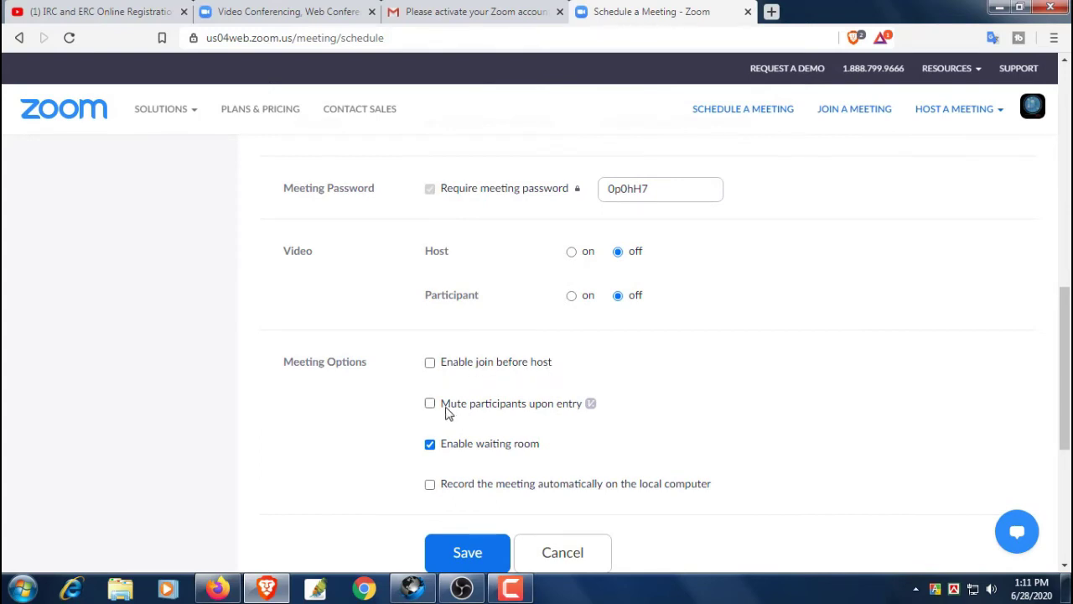
pyautogui.scroll(-1, 583, 417)
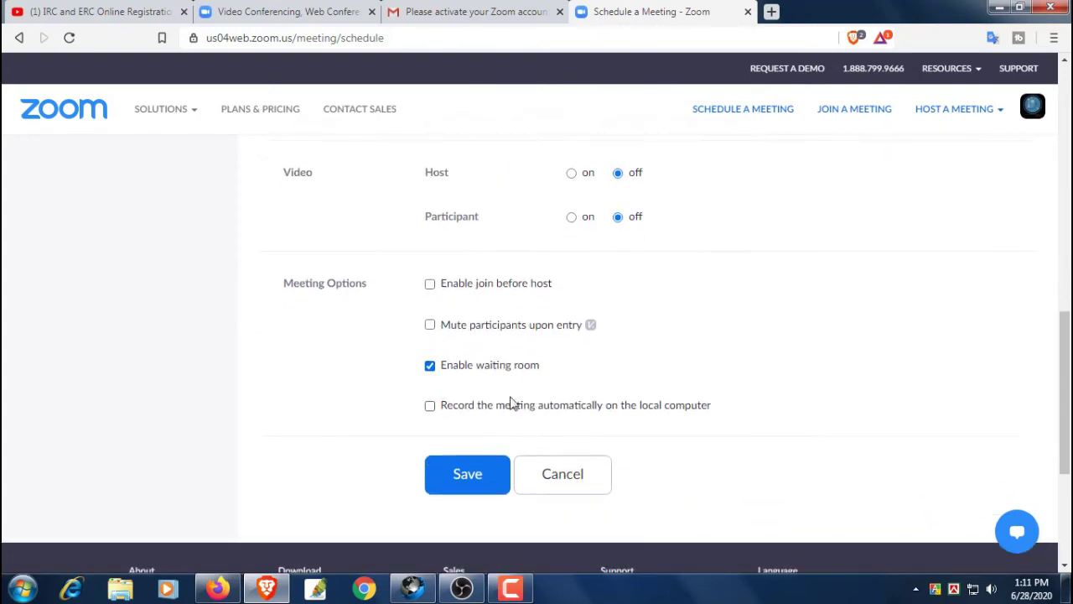
pyautogui.click(582, 488)
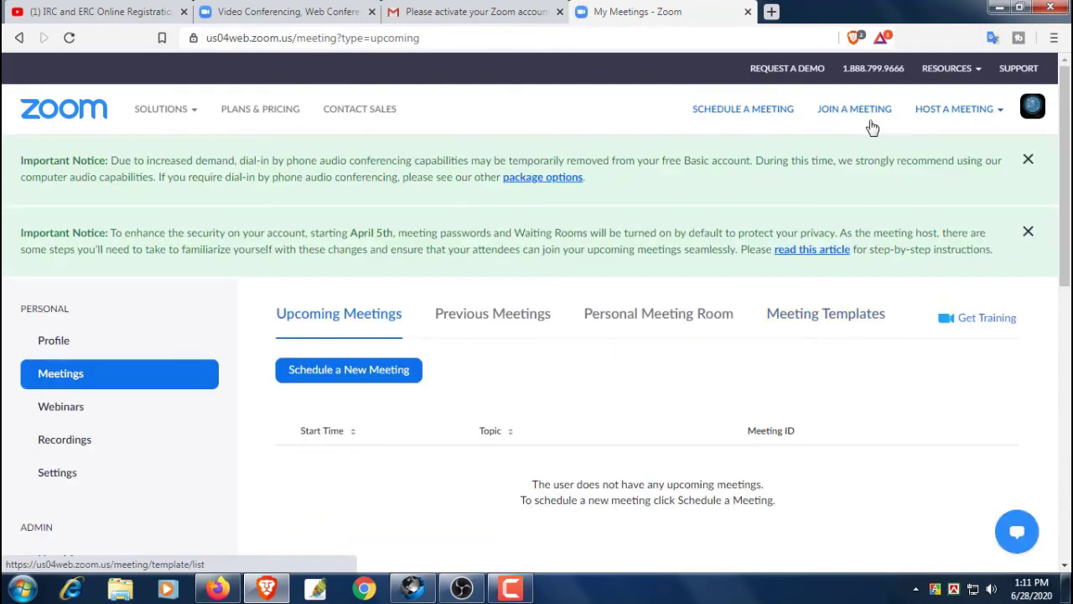
# Try the Meeting ID box on Join a Meeting, then reopen scheduling and select the 'My Meeting' topic
pyautogui.click(876, 115)
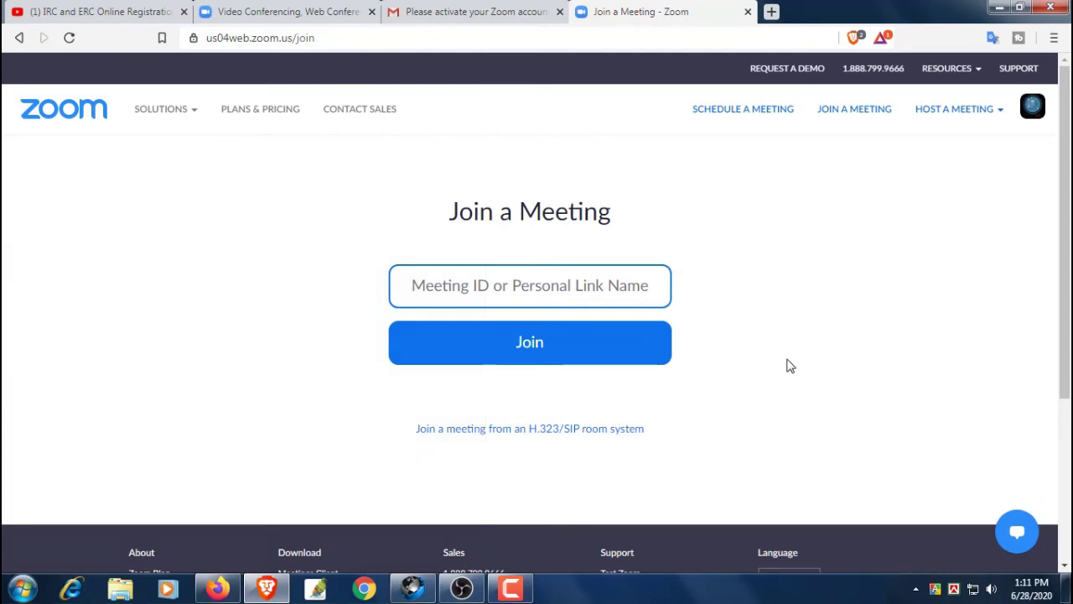
pyautogui.click(543, 282)
pyautogui.click(719, 110)
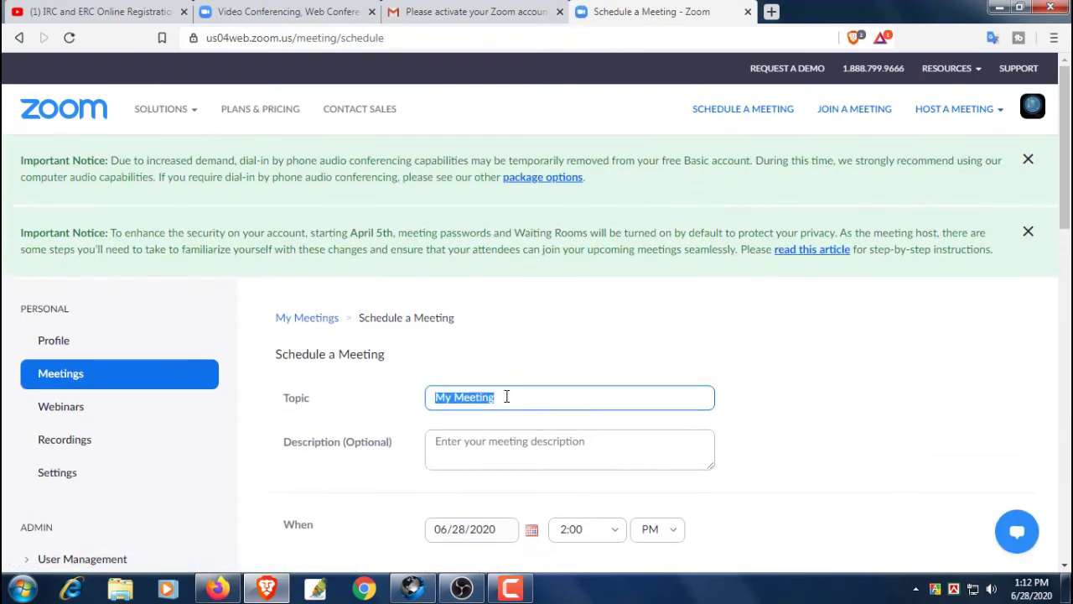
pyautogui.click(516, 398)
pyautogui.moveTo(531, 396); pyautogui.dragTo(430, 403)
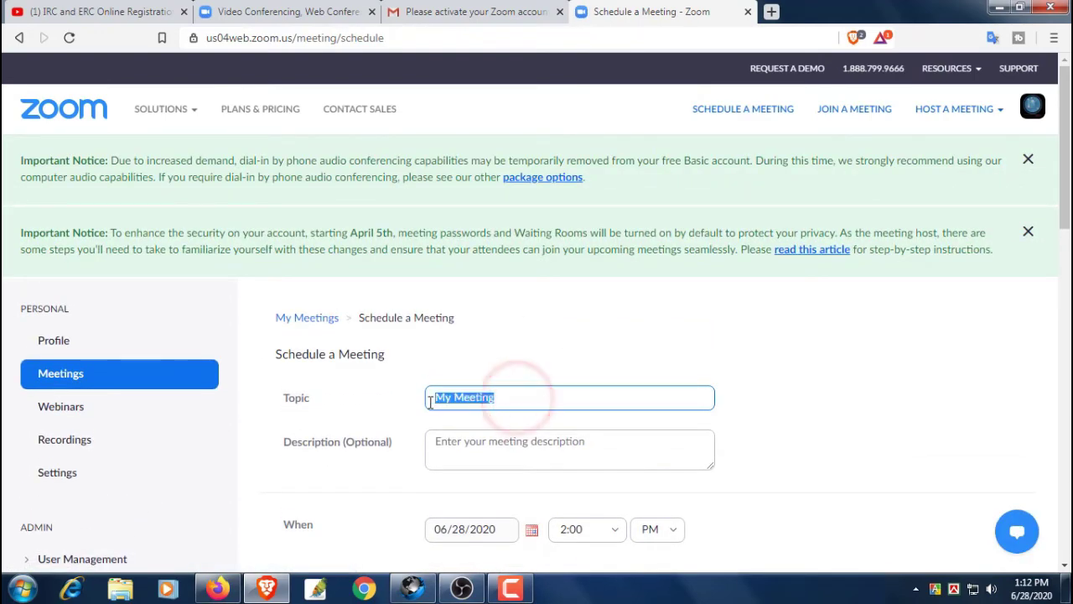
# Copy the Personal Meeting ID number from the scheduling form and head to Join a Meeting
pyautogui.click(510, 435)
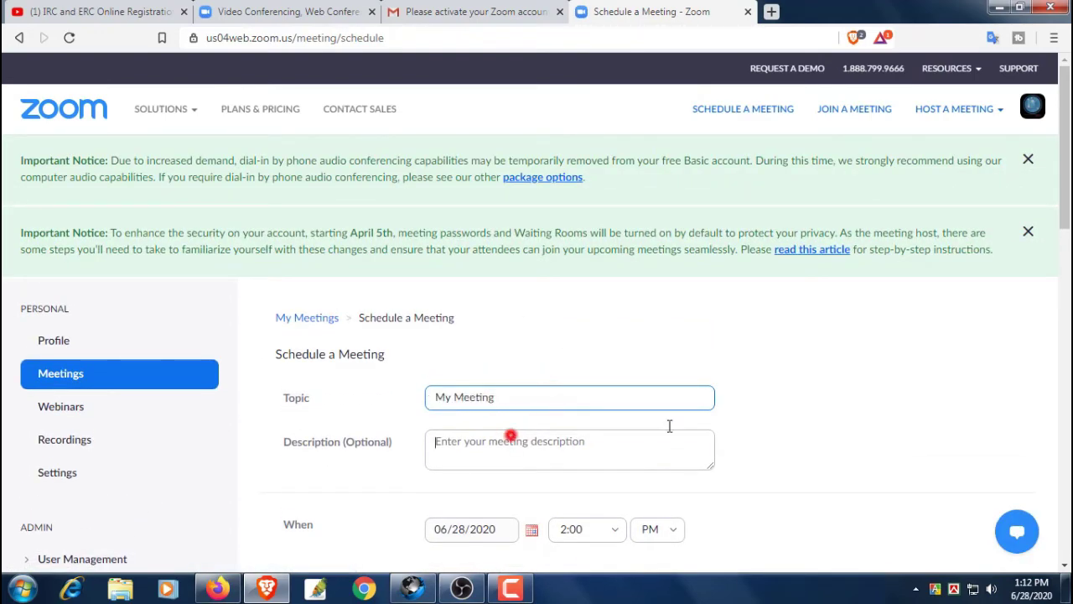
pyautogui.click(838, 388)
pyautogui.scroll(-10, 845, 391)
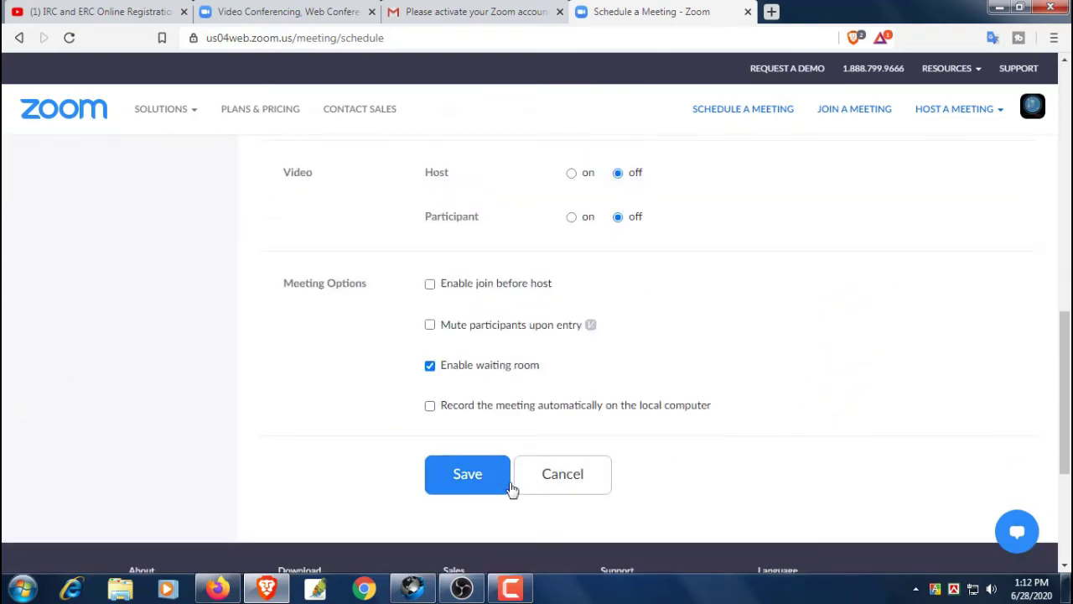
pyautogui.scroll(5, 821, 403)
pyautogui.scroll(-1, 822, 403)
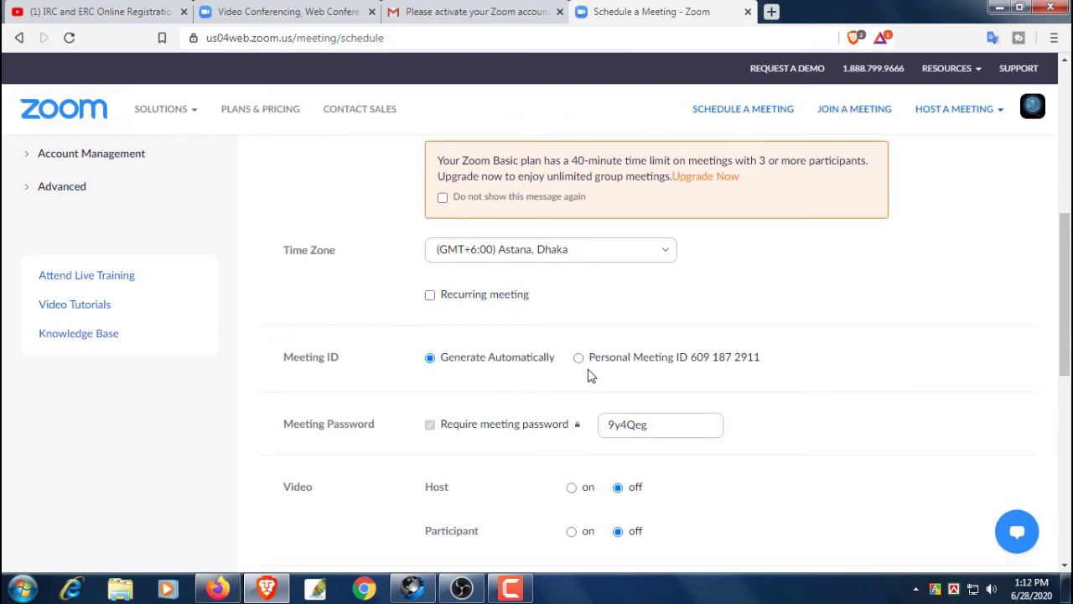
pyautogui.scroll(3, 830, 367)
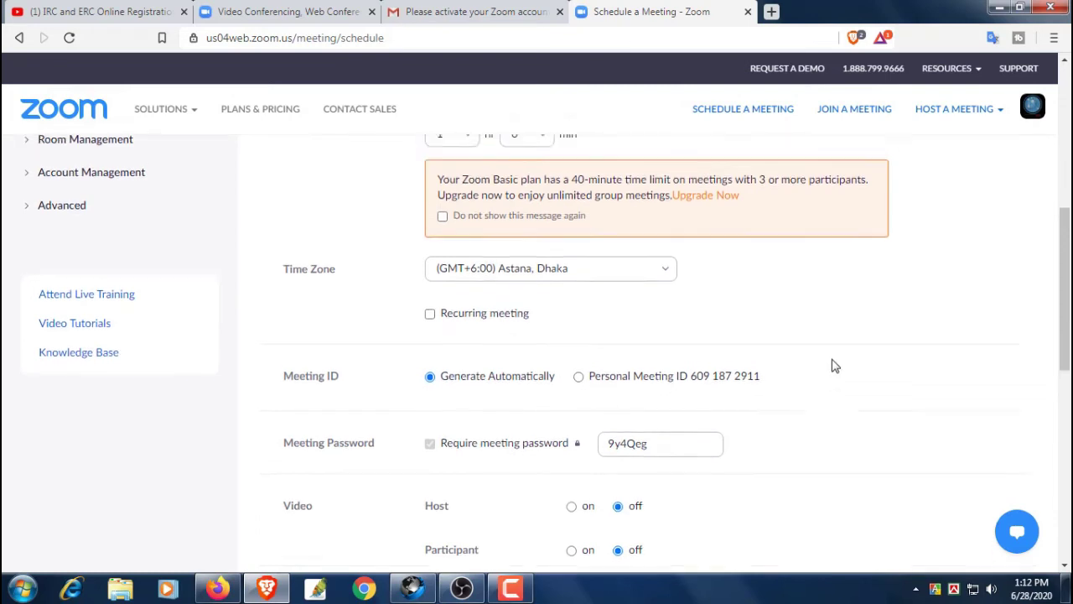
pyautogui.scroll(-1, 721, 470)
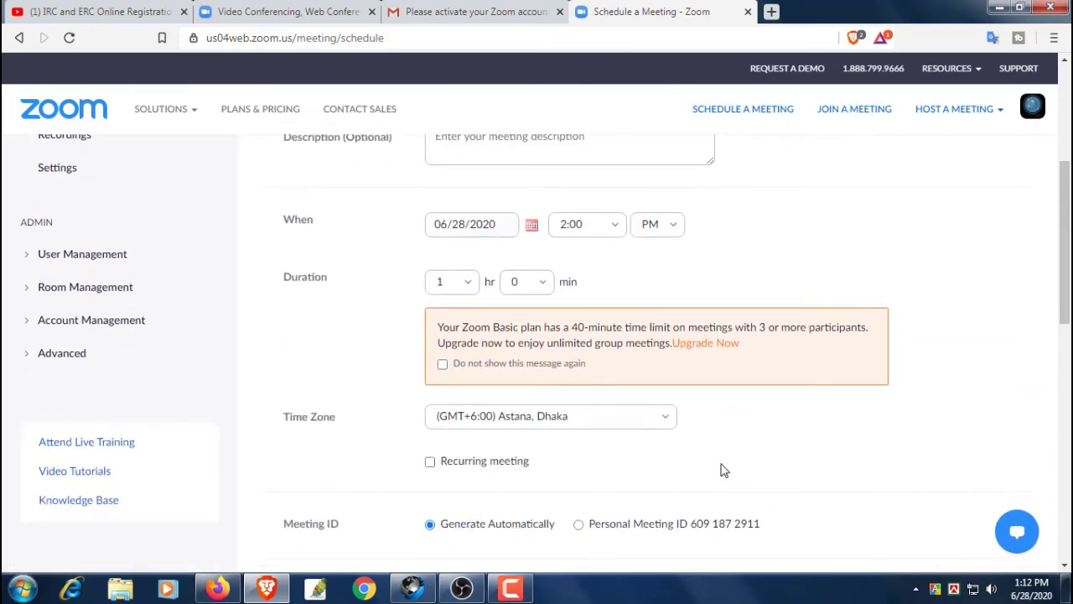
pyautogui.moveTo(693, 520); pyautogui.dragTo(761, 526)
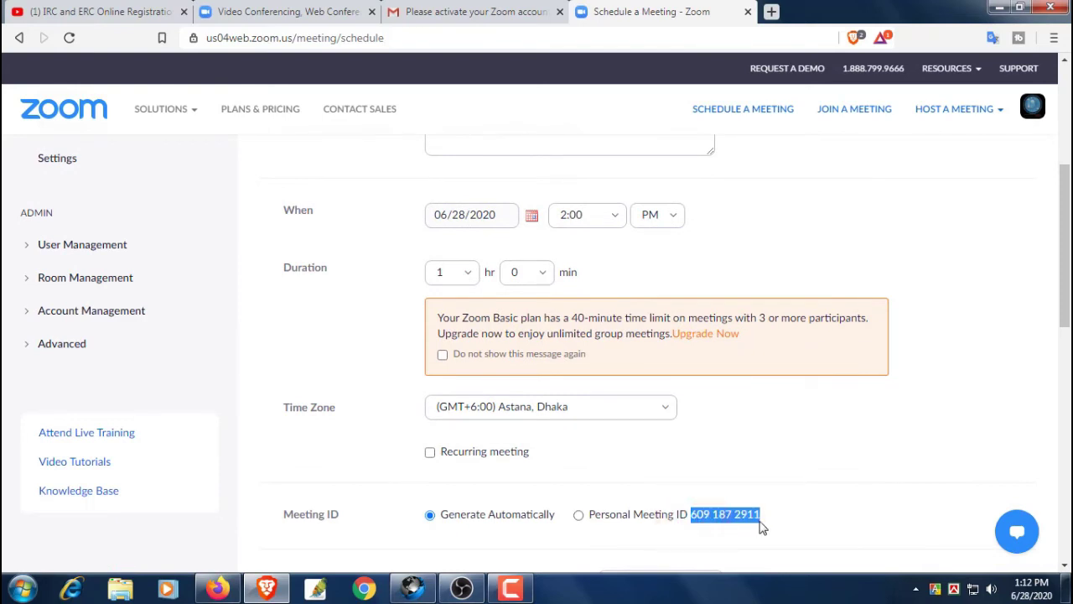
pyautogui.rightClick(754, 524)
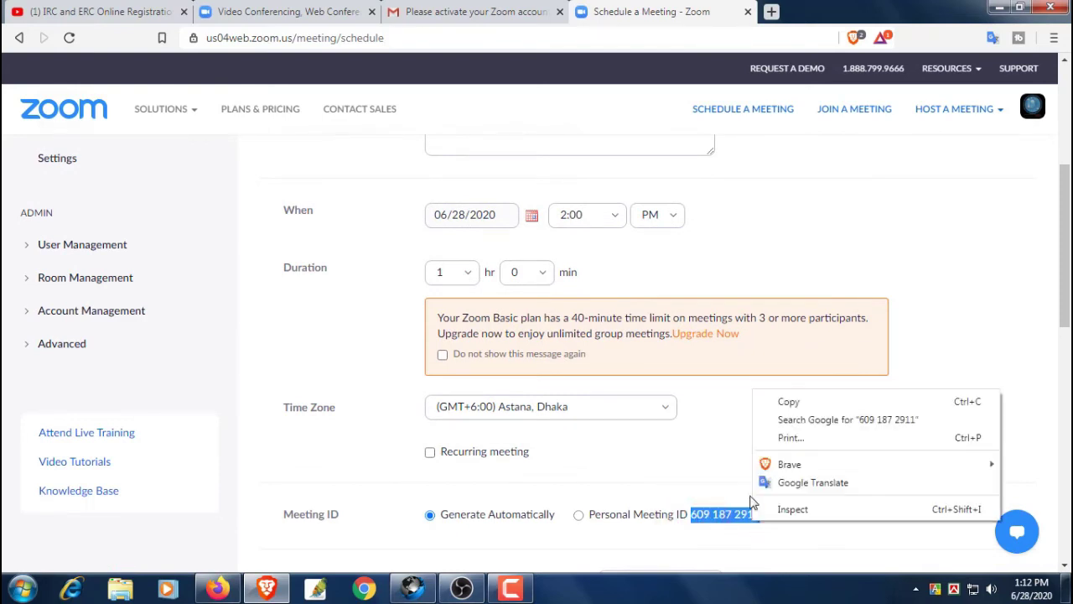
pyautogui.click(770, 401)
pyautogui.click(845, 112)
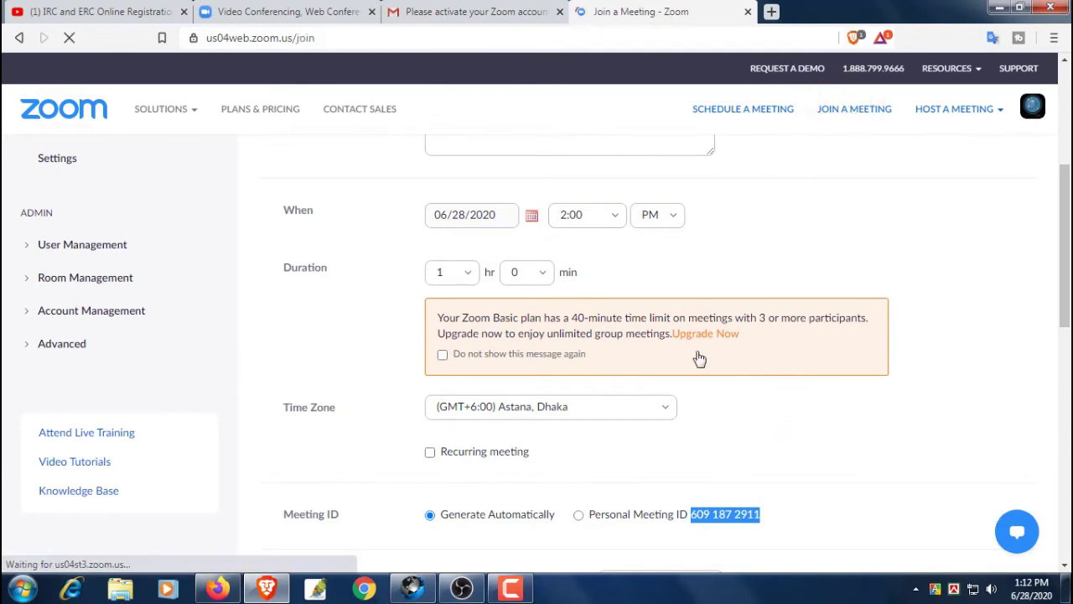
# Paste the copied ID into Meeting ID, join the meeting, then go back to Join a Meeting
pyautogui.rightClick(534, 285)
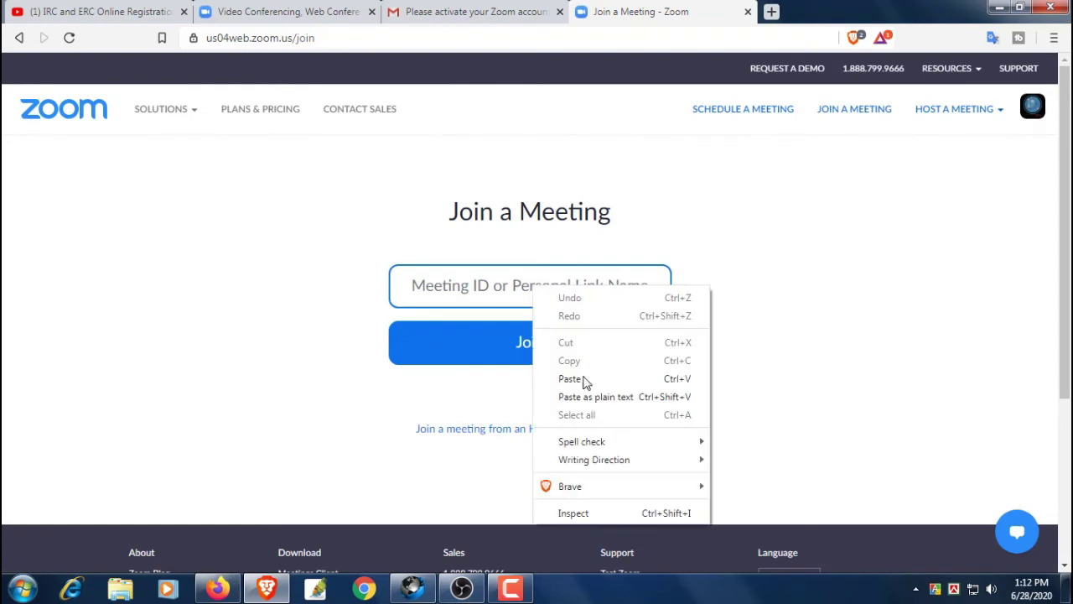
pyautogui.click(585, 382)
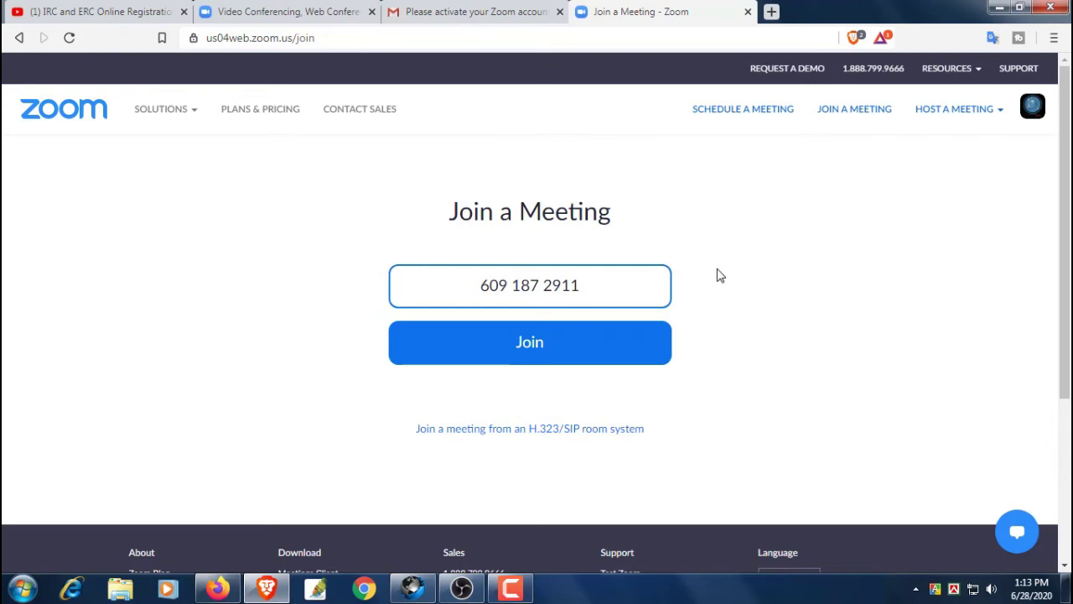
pyautogui.click(550, 342)
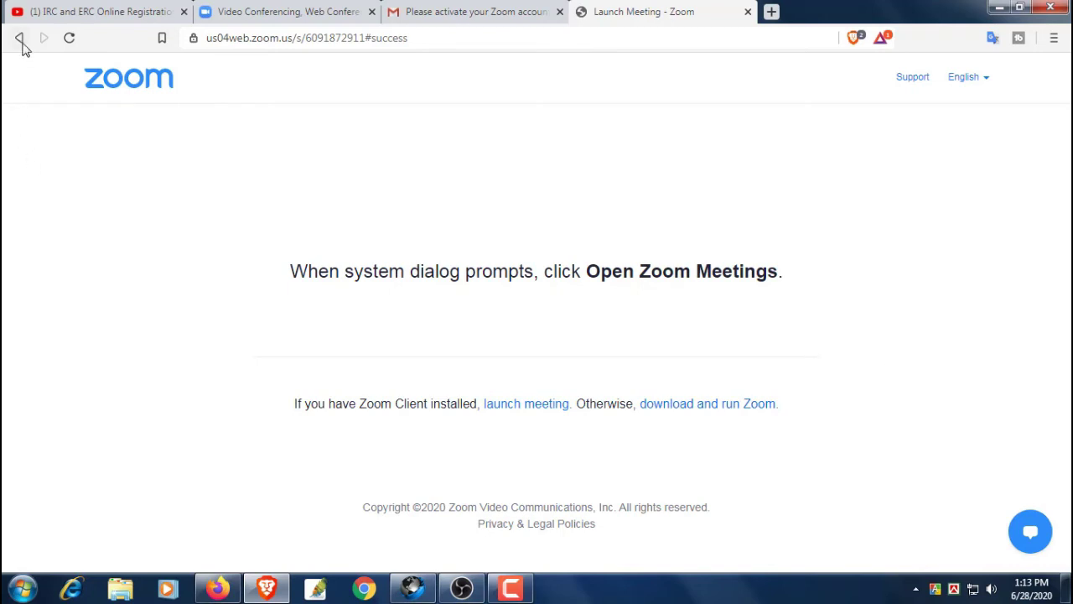
pyautogui.click(19, 37)
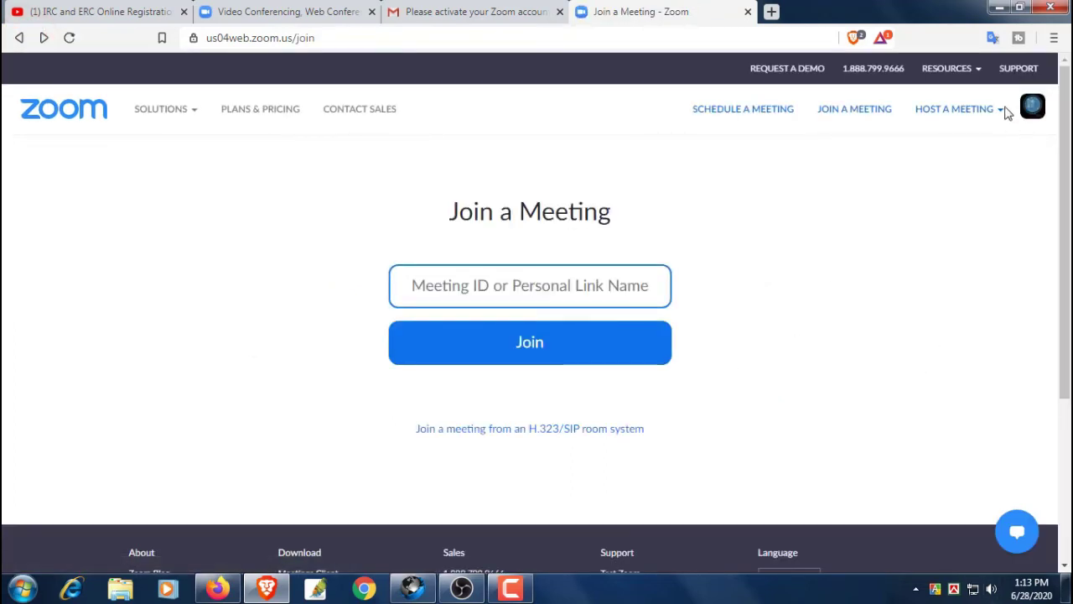
pyautogui.click(1003, 110)
pyautogui.click(1003, 110)
pyautogui.click(1003, 110)
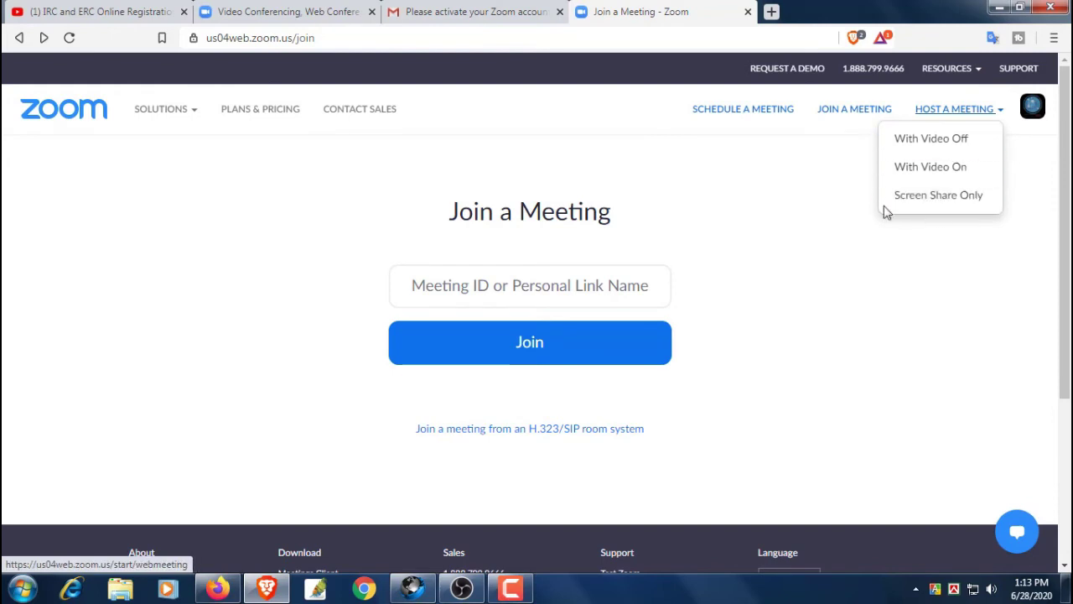
pyautogui.click(858, 320)
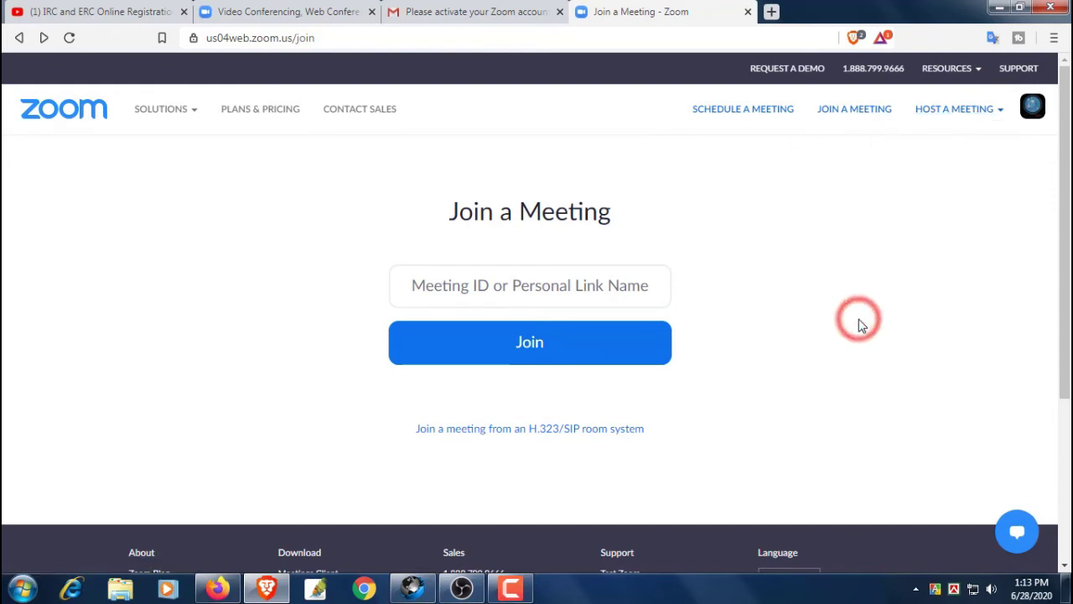
pyautogui.scroll(-2, 858, 325)
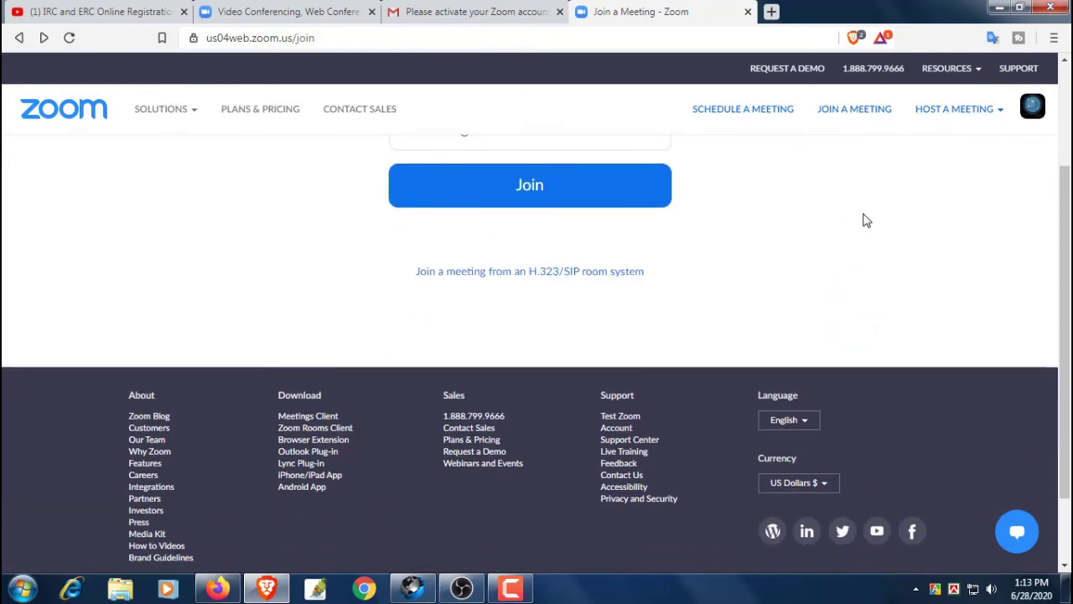
pyautogui.scroll(-1, 866, 220)
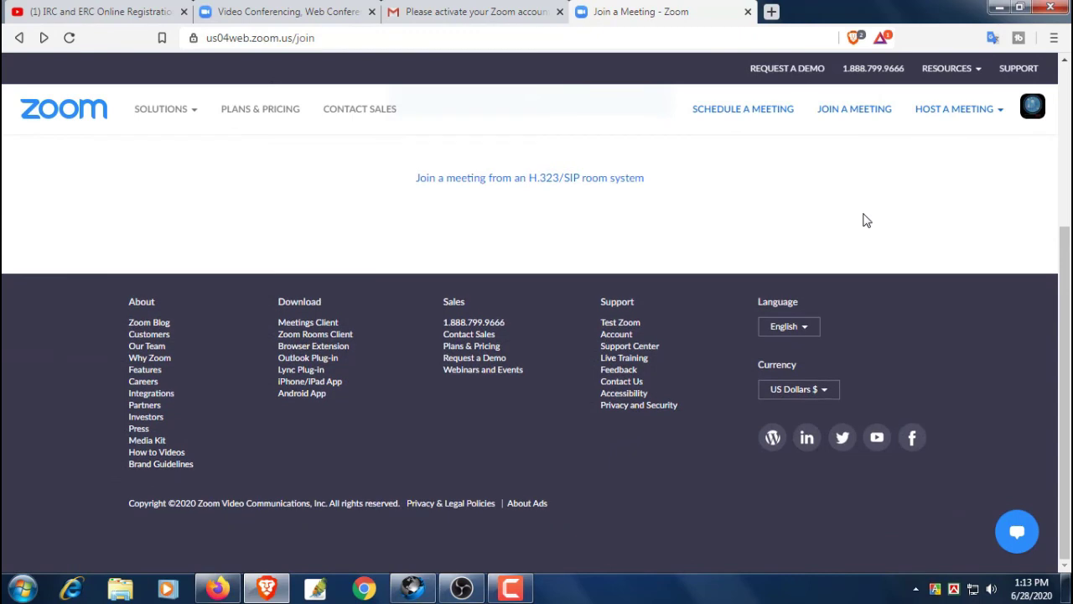
pyautogui.scroll(2, 866, 220)
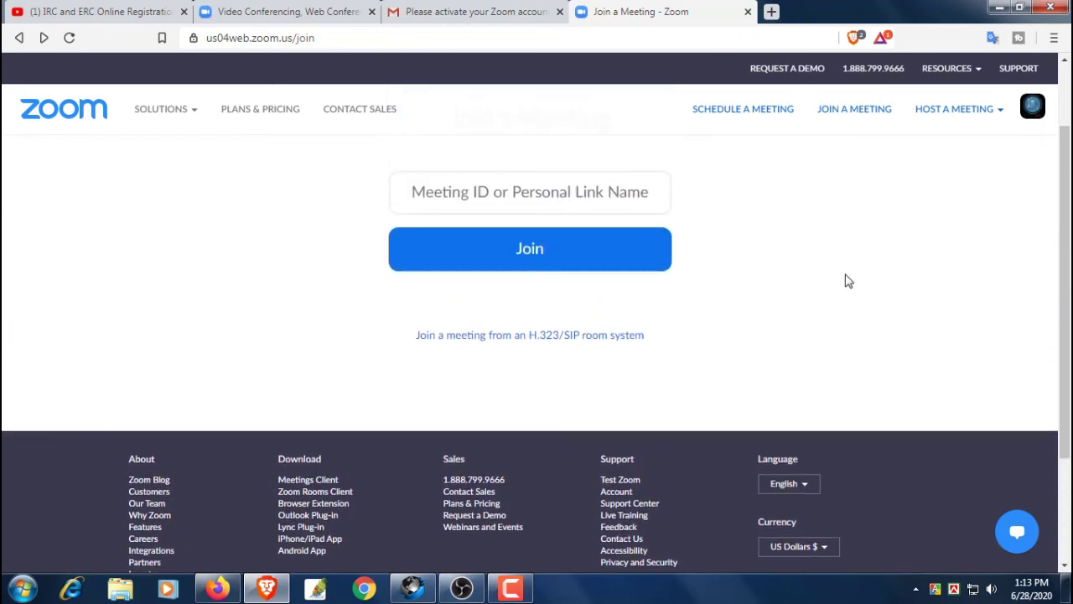
pyautogui.scroll(1, 845, 280)
pyautogui.moveTo(187, 110)
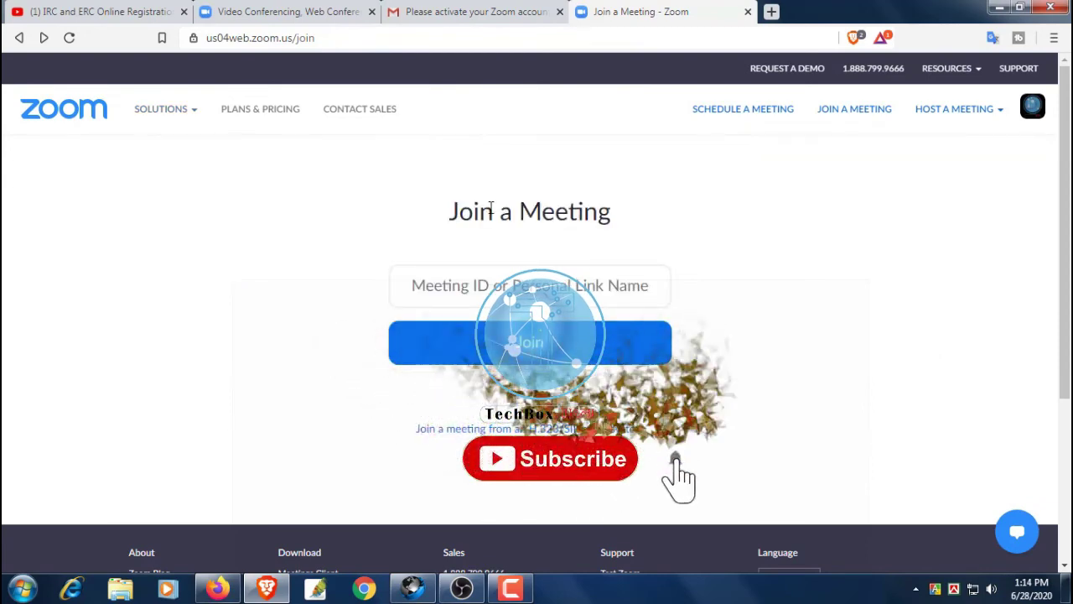
pyautogui.scroll(-3, 903, 328)
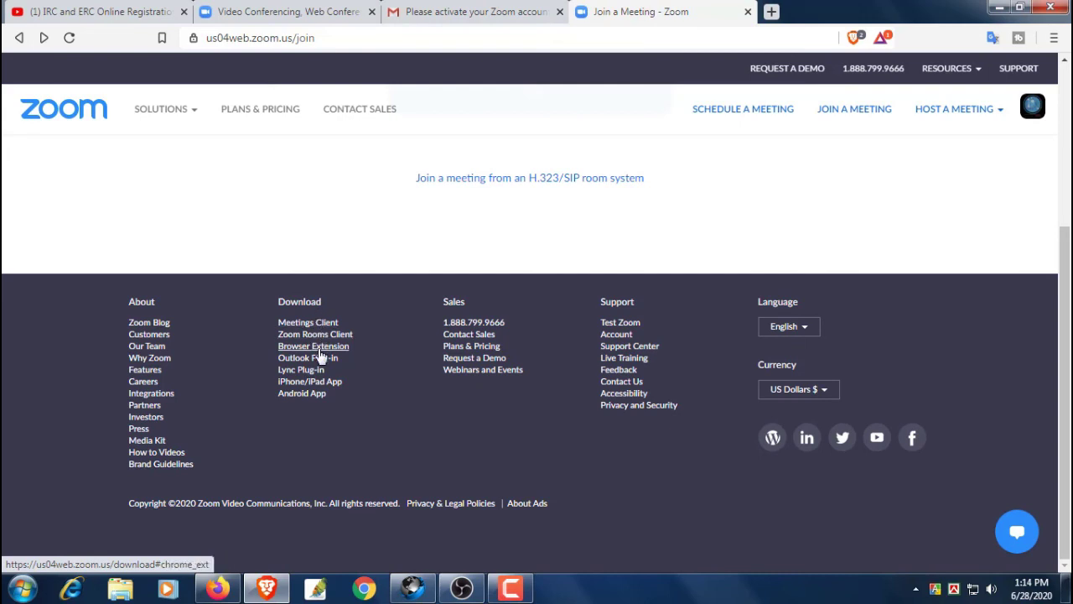
pyautogui.scroll(1, 415, 424)
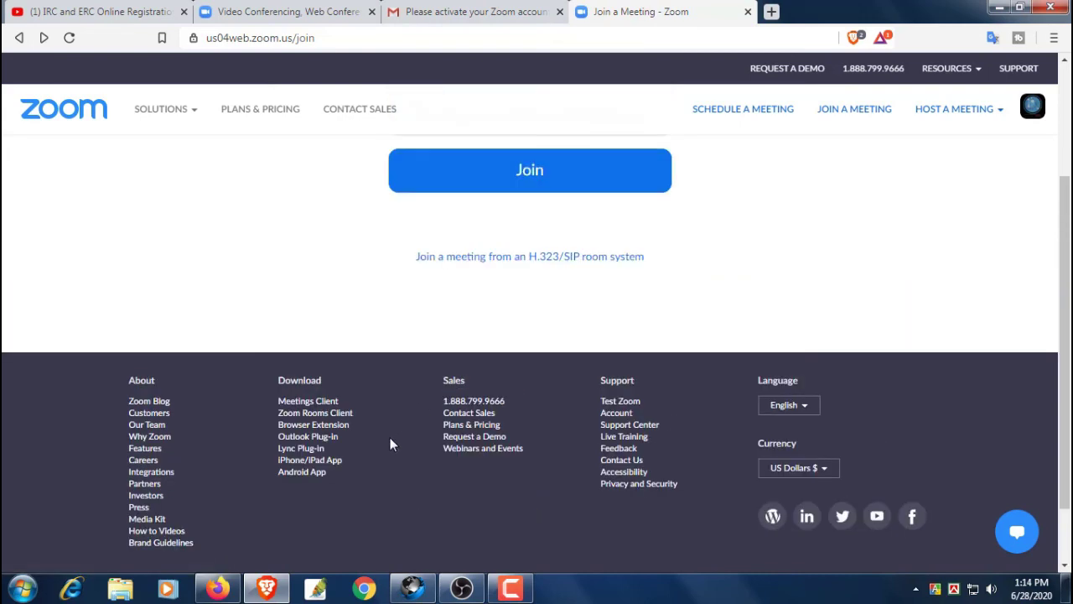
# Open the Download Center via the footer's Browser Extension link and scroll down to the Skype plugin
pyautogui.click(319, 425)
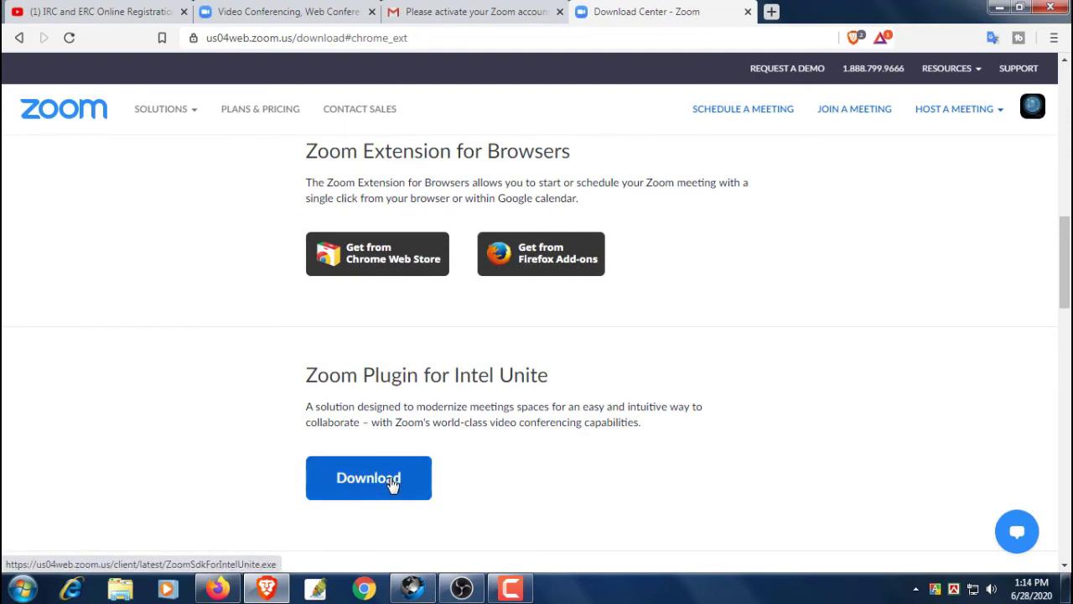
pyautogui.scroll(-3, 733, 416)
pyautogui.scroll(-4, 733, 416)
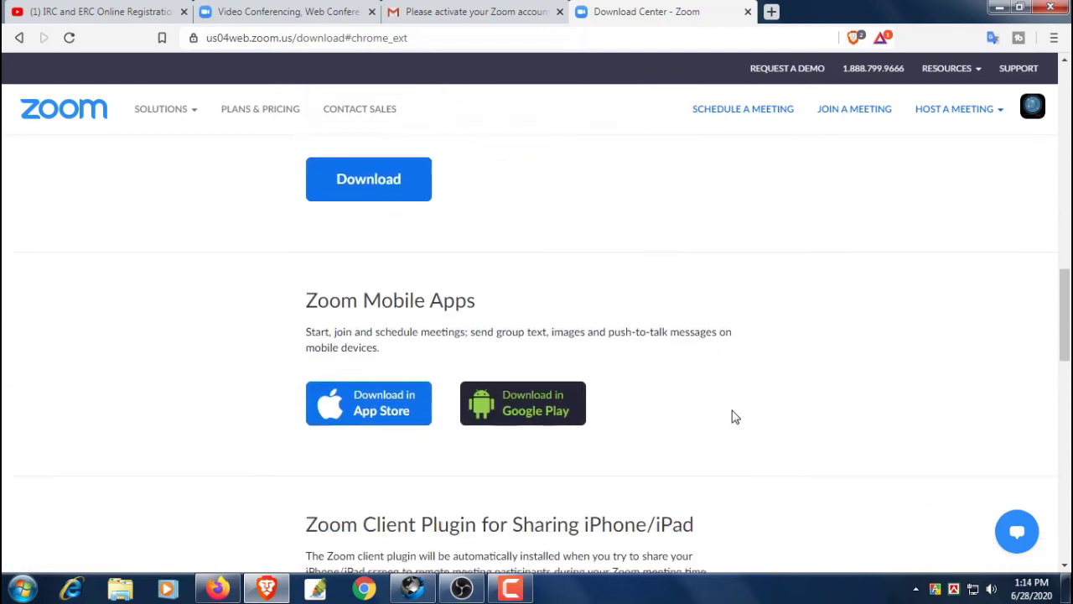
pyautogui.scroll(-9, 733, 417)
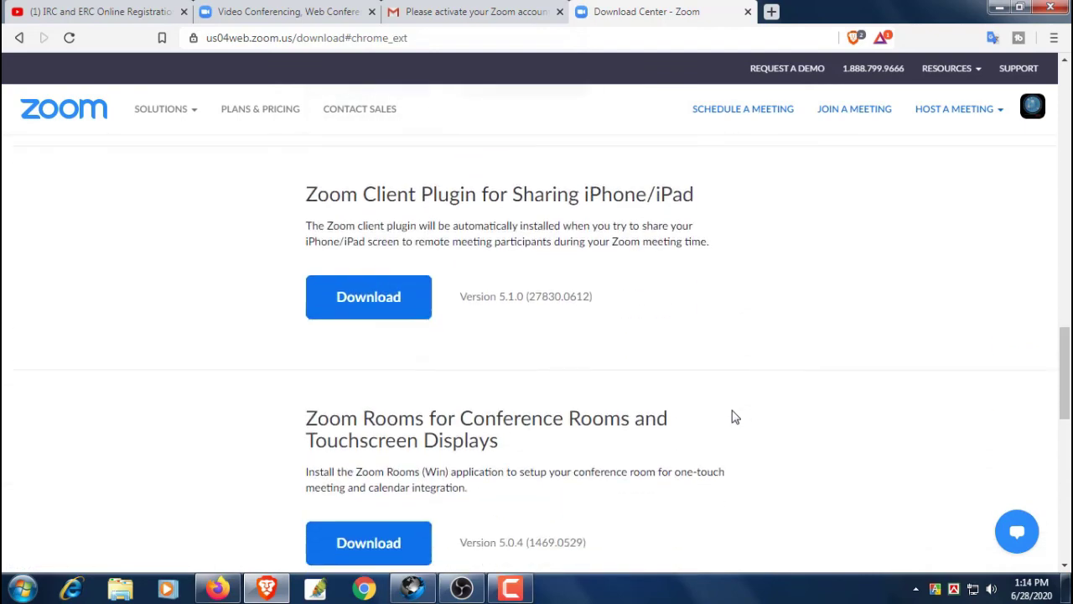
pyautogui.scroll(-2, 733, 417)
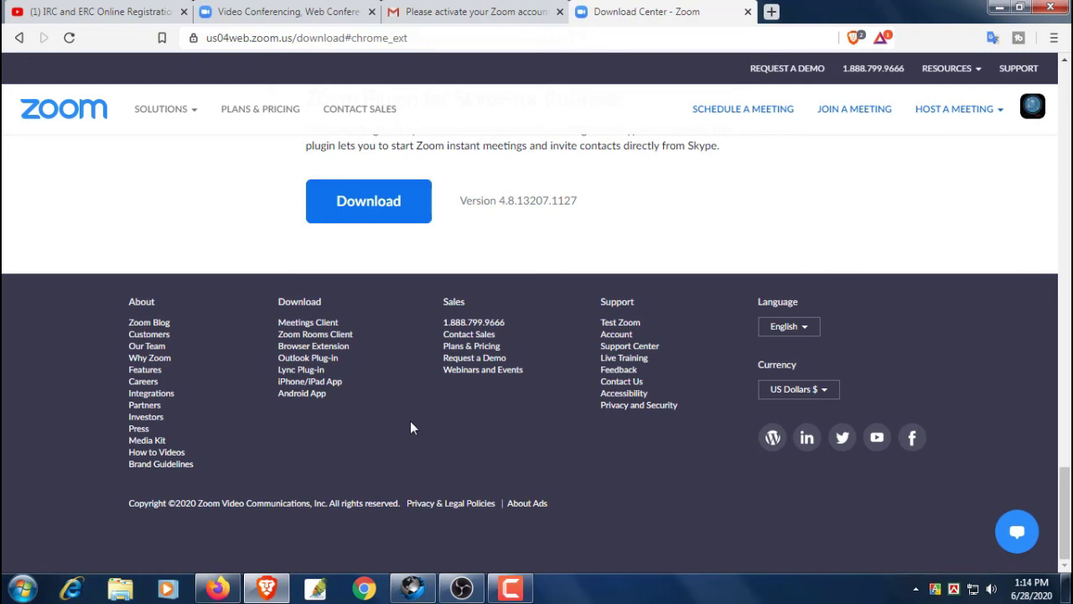
# Open a new tab and go to google.com
pyautogui.click(772, 12)
pyautogui.write('g')
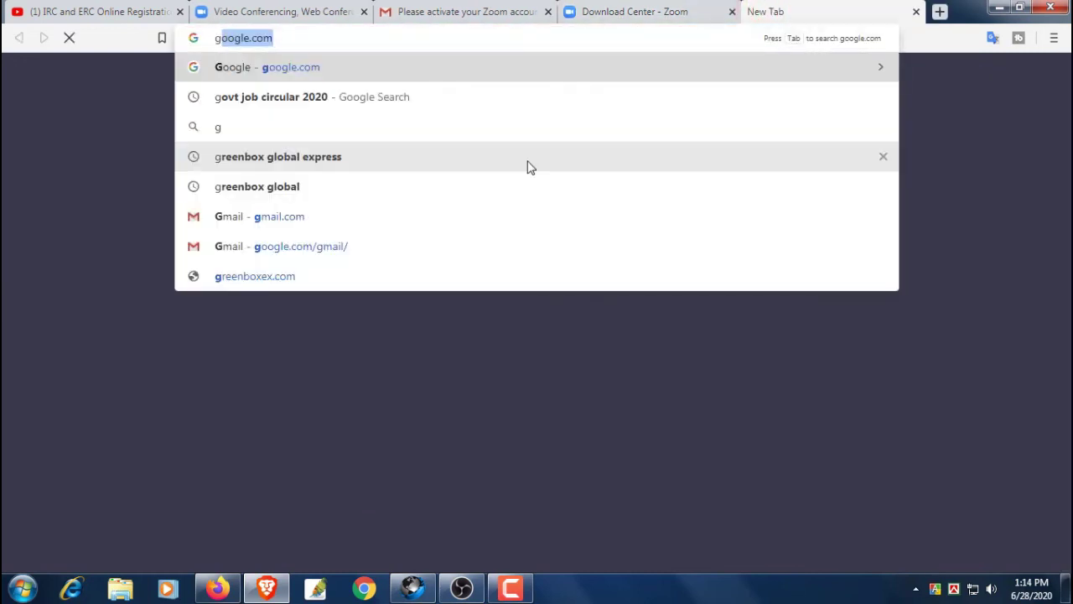
pyautogui.write('o')
pyautogui.press('Return')
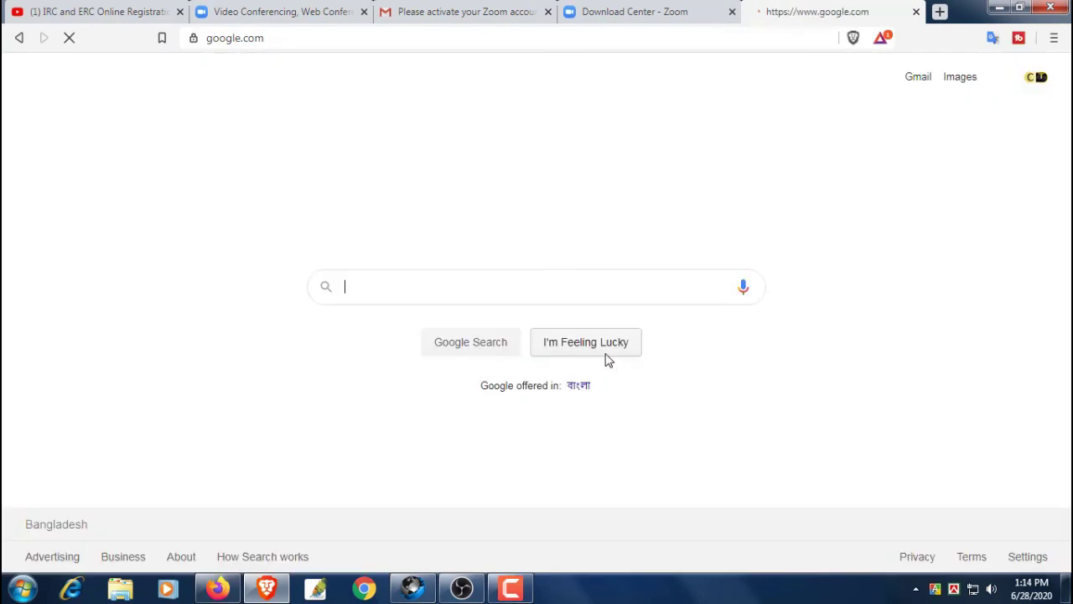
# Search 'zoom app download' and open the 'Download for Windows - Zoom' result
pyautogui.click(482, 283)
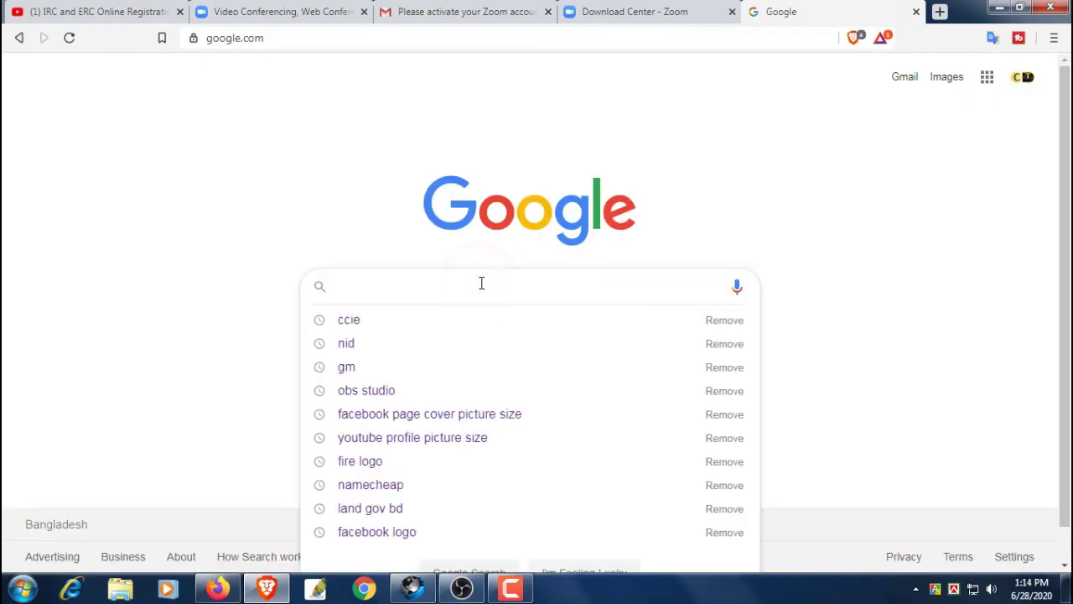
pyautogui.write('zoom')
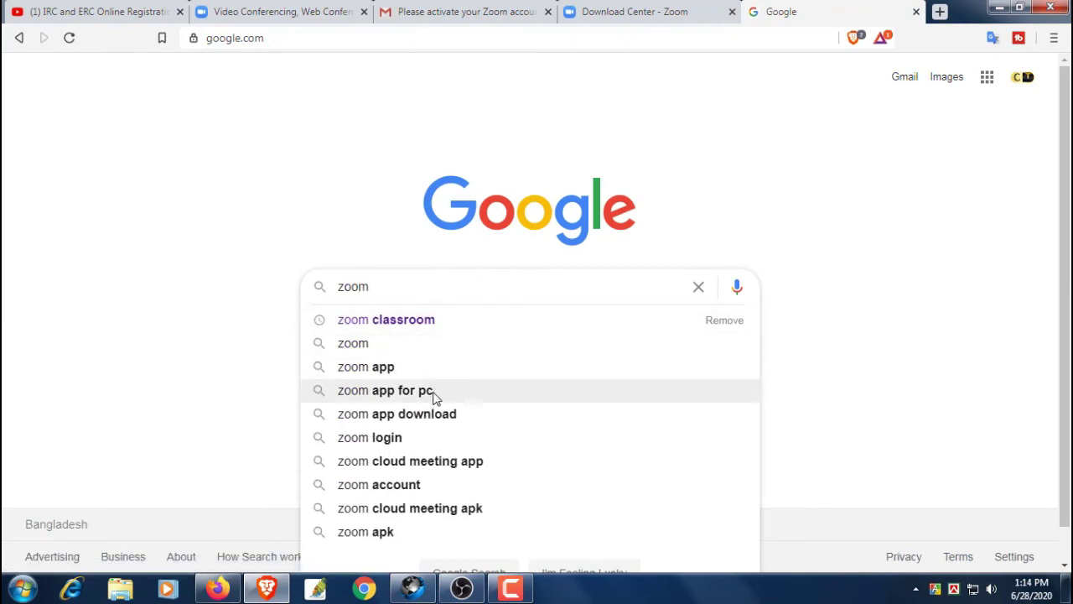
pyautogui.click(425, 418)
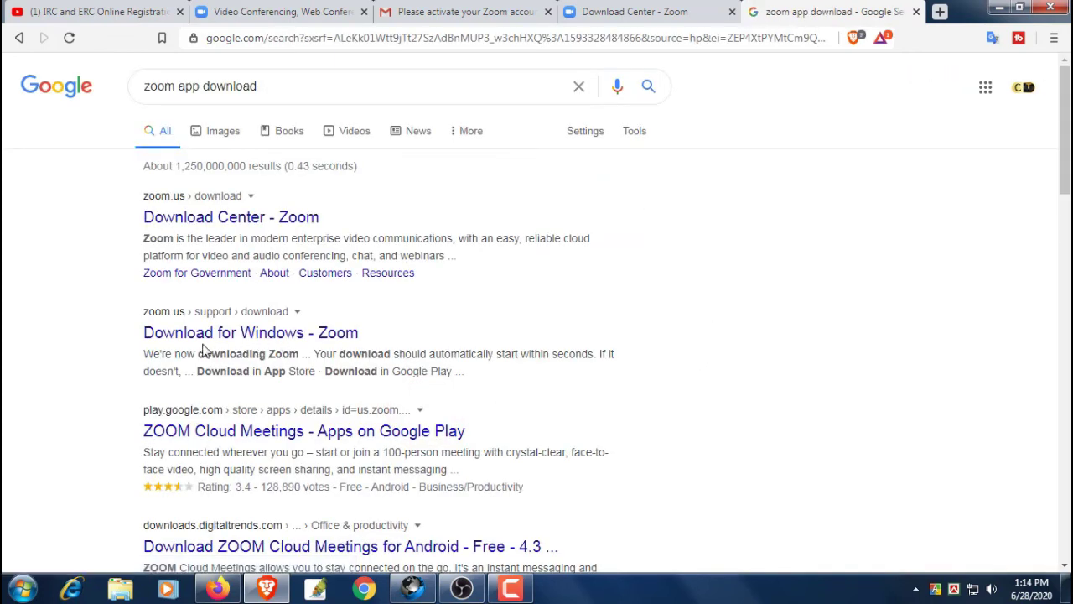
pyautogui.click(261, 333)
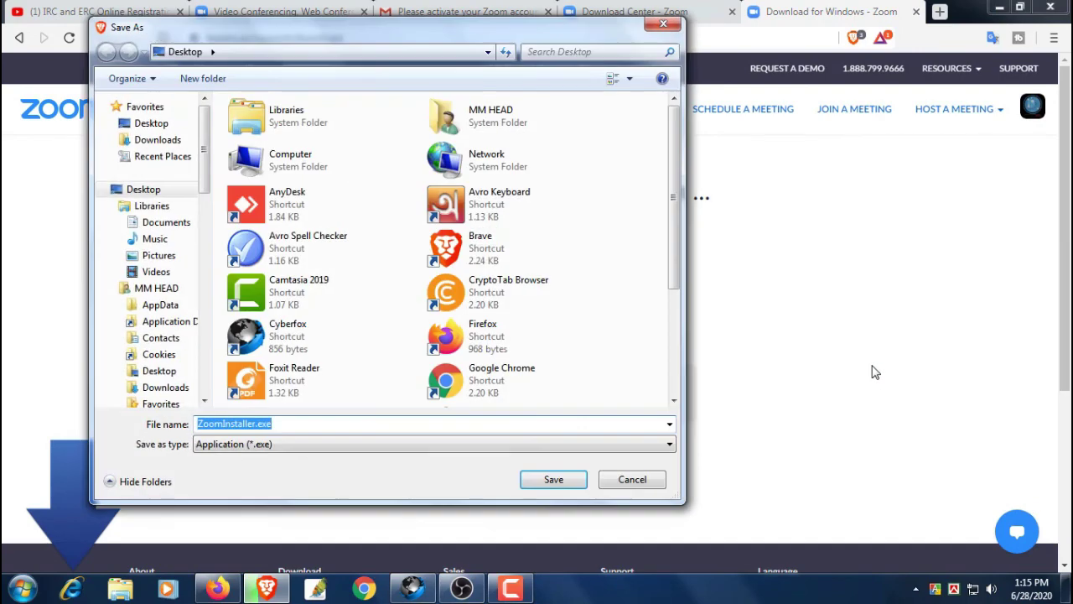
# Save ZoomInstaller.exe to the Desktop and show the finished download in its folder
pyautogui.click(521, 483)
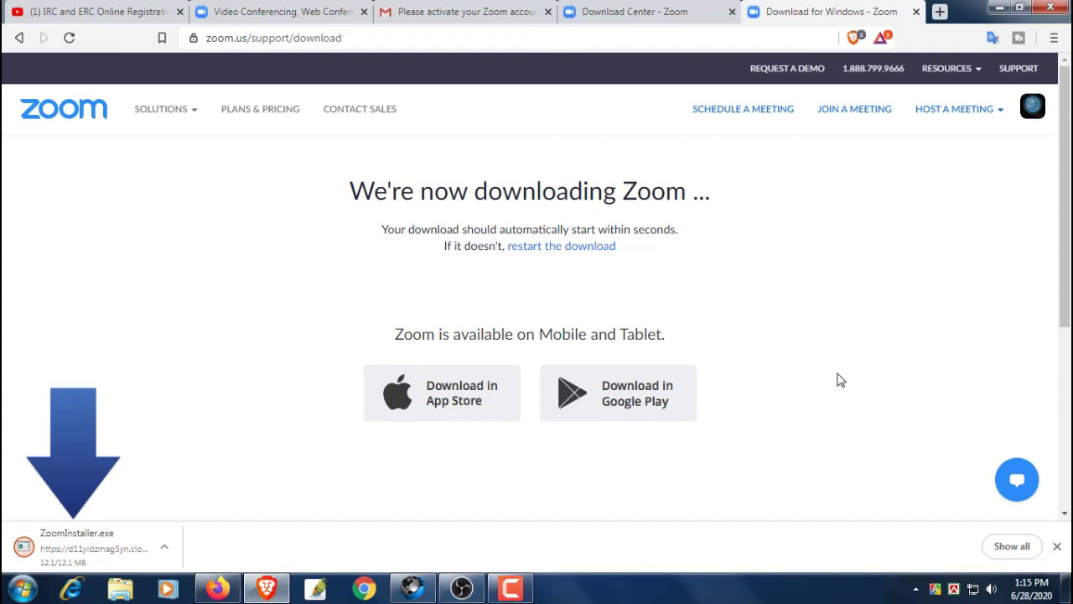
pyautogui.scroll(-4, 839, 378)
pyautogui.scroll(4, 838, 378)
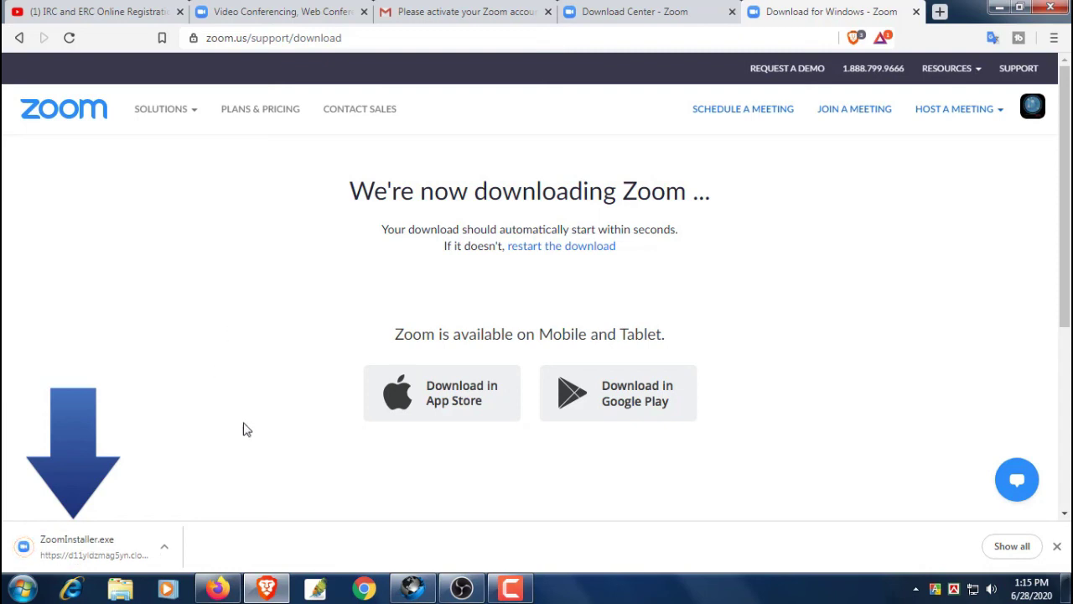
pyautogui.rightClick(73, 547)
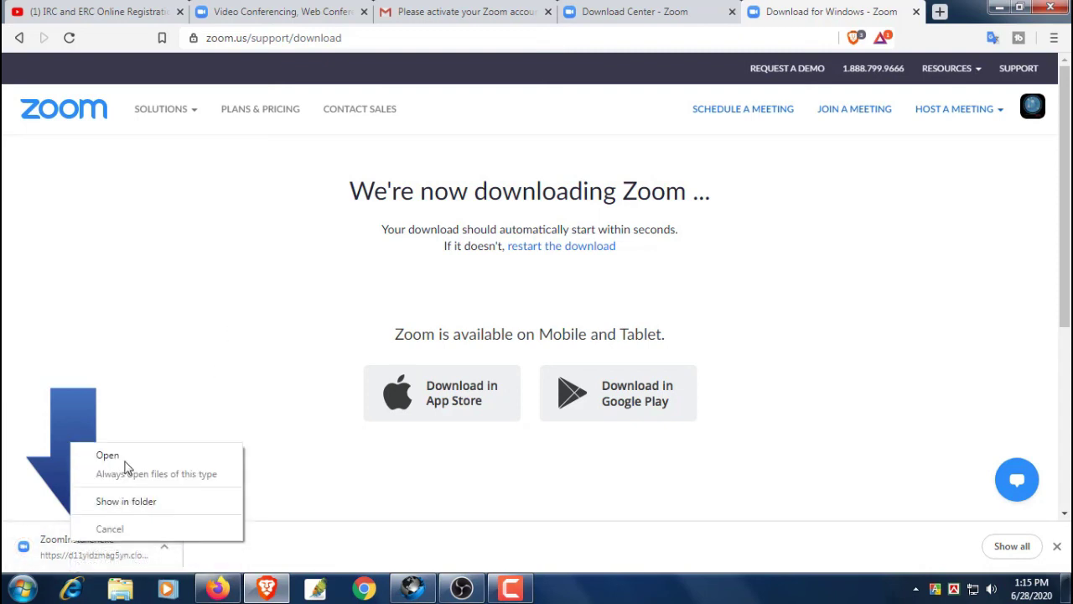
pyautogui.click(126, 503)
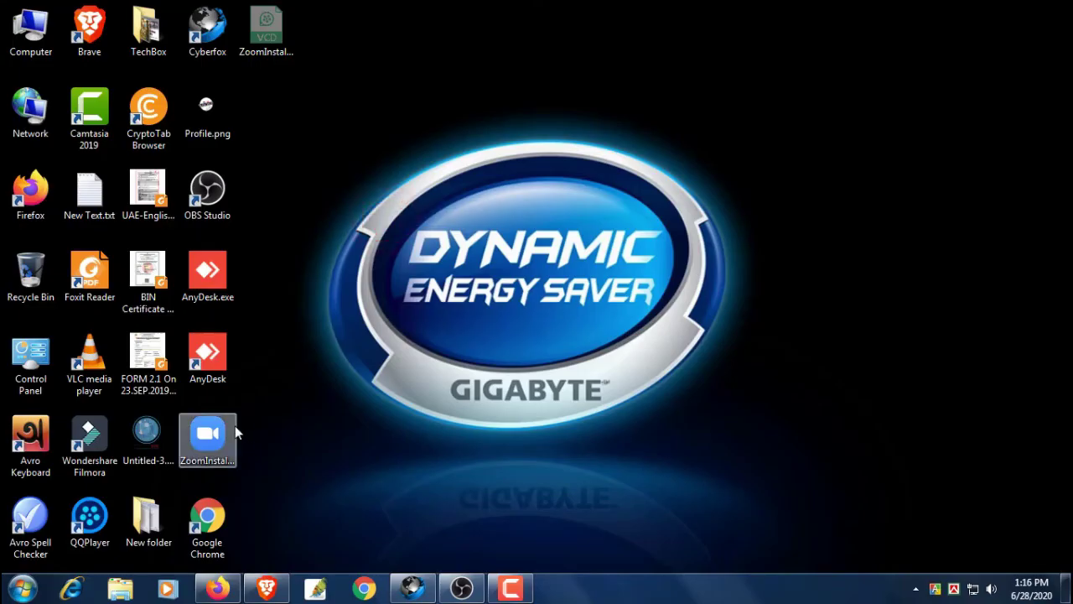
# Select the ZoomInstaller.exe desktop icon, then refresh the desktop eight times
pyautogui.click(228, 429)
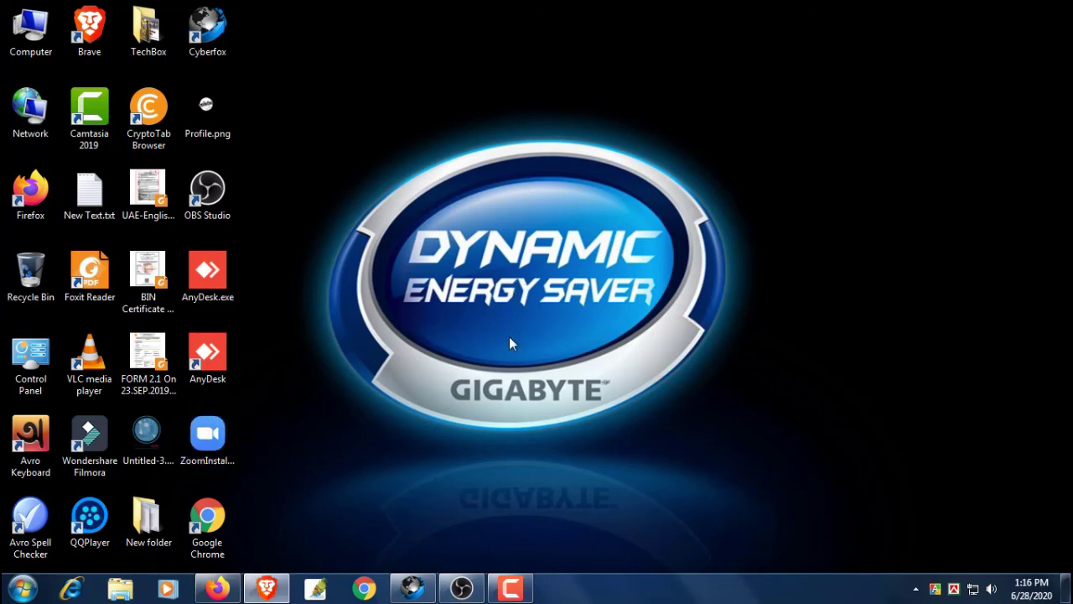
pyautogui.click(509, 337)
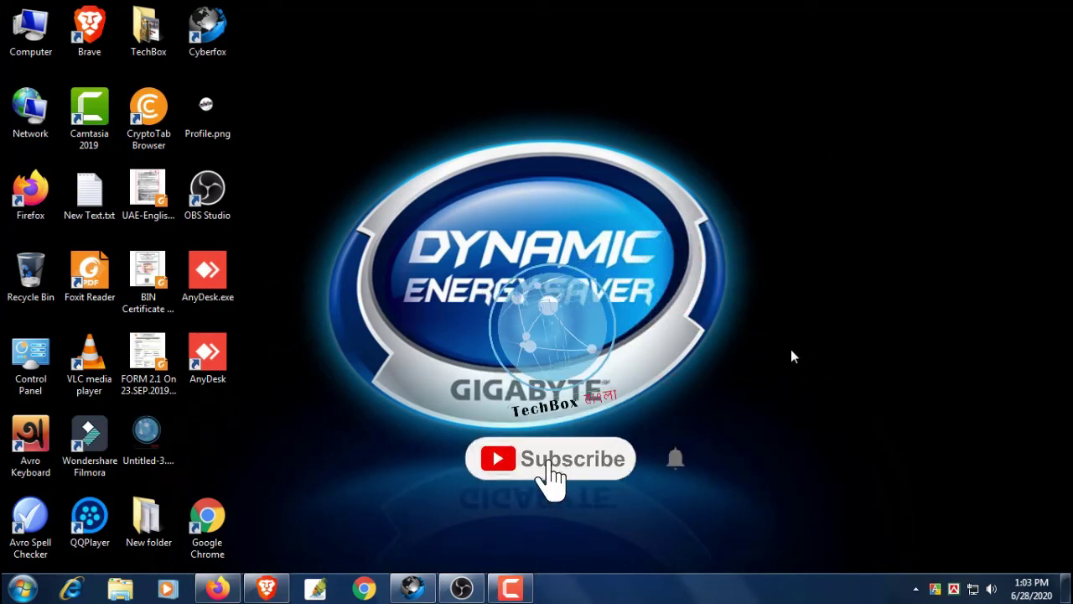
pyautogui.rightClick(782, 336)
pyautogui.click(805, 377)
pyautogui.rightClick(782, 337)
pyautogui.click(797, 376)
pyautogui.rightClick(732, 318)
pyautogui.click(760, 364)
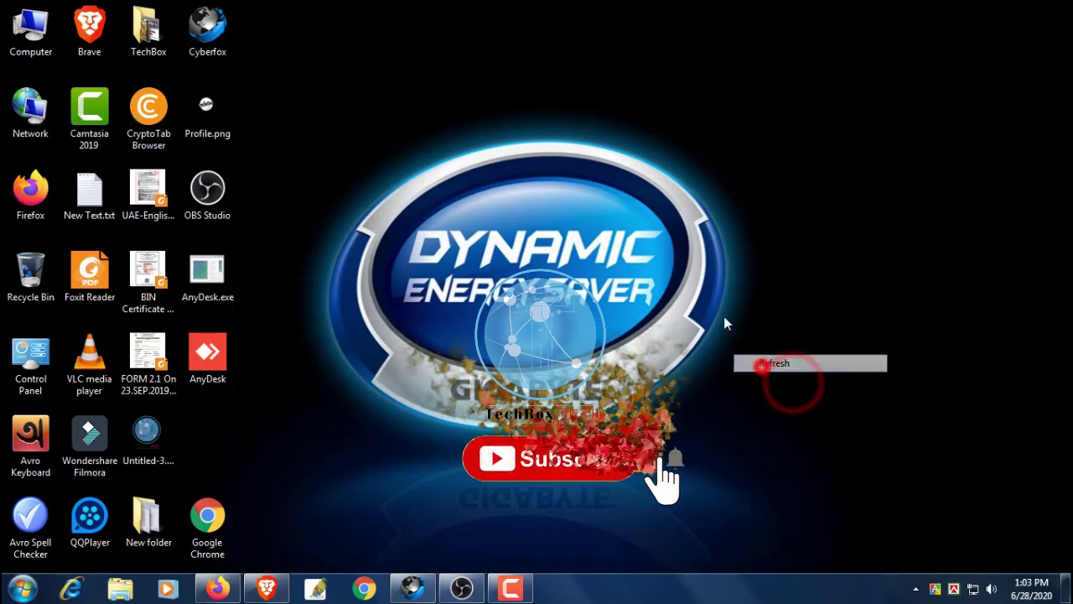
pyautogui.rightClick(725, 317)
pyautogui.click(744, 358)
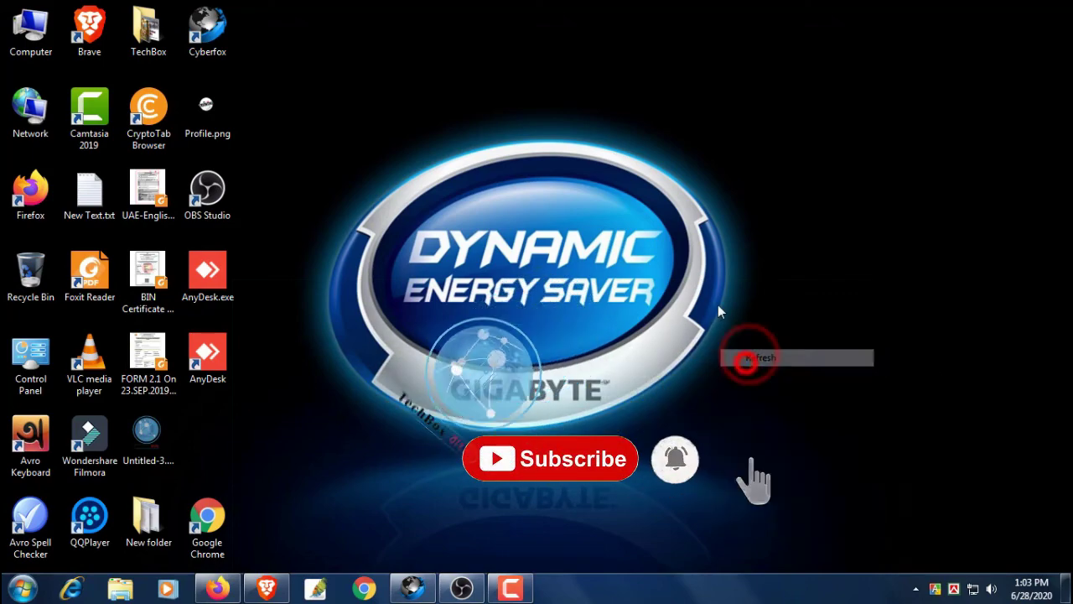
pyautogui.rightClick(730, 303)
pyautogui.click(742, 350)
pyautogui.rightClick(747, 326)
pyautogui.click(767, 376)
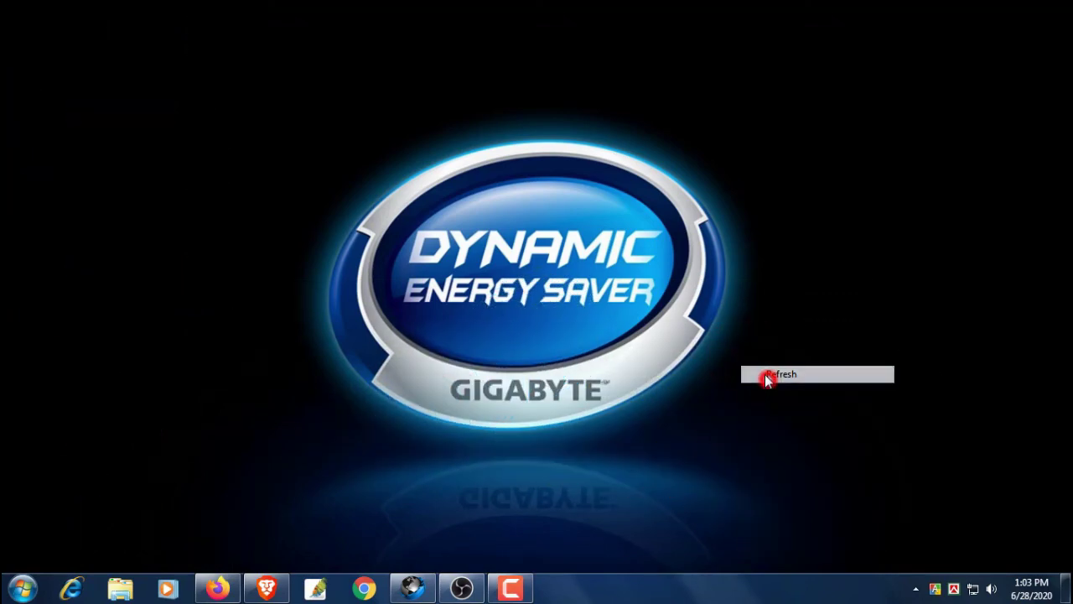
pyautogui.rightClick(791, 309)
pyautogui.click(821, 353)
pyautogui.rightClick(791, 310)
pyautogui.click(820, 352)
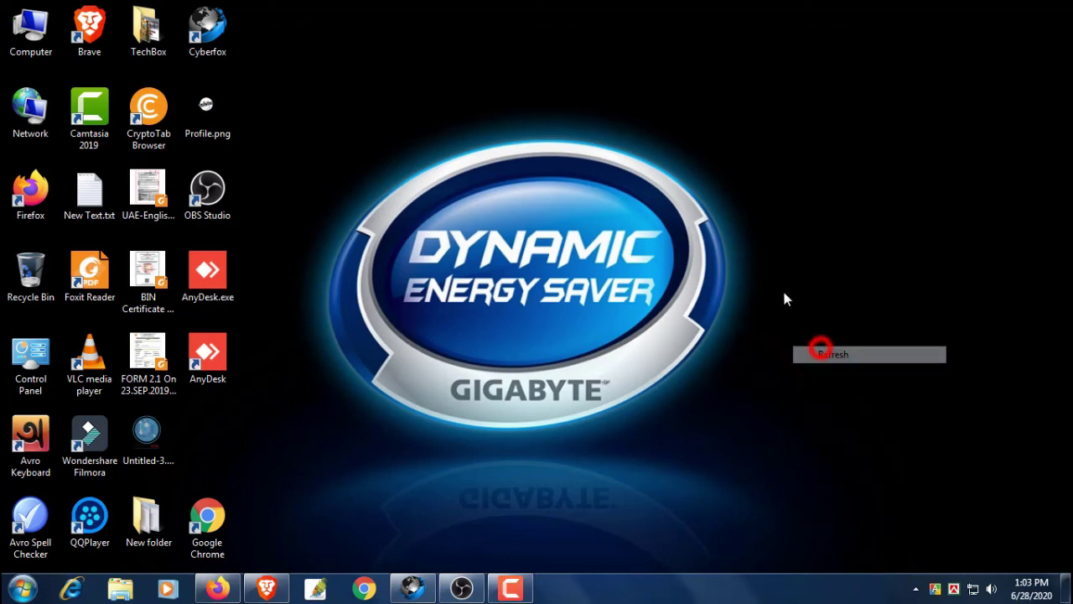